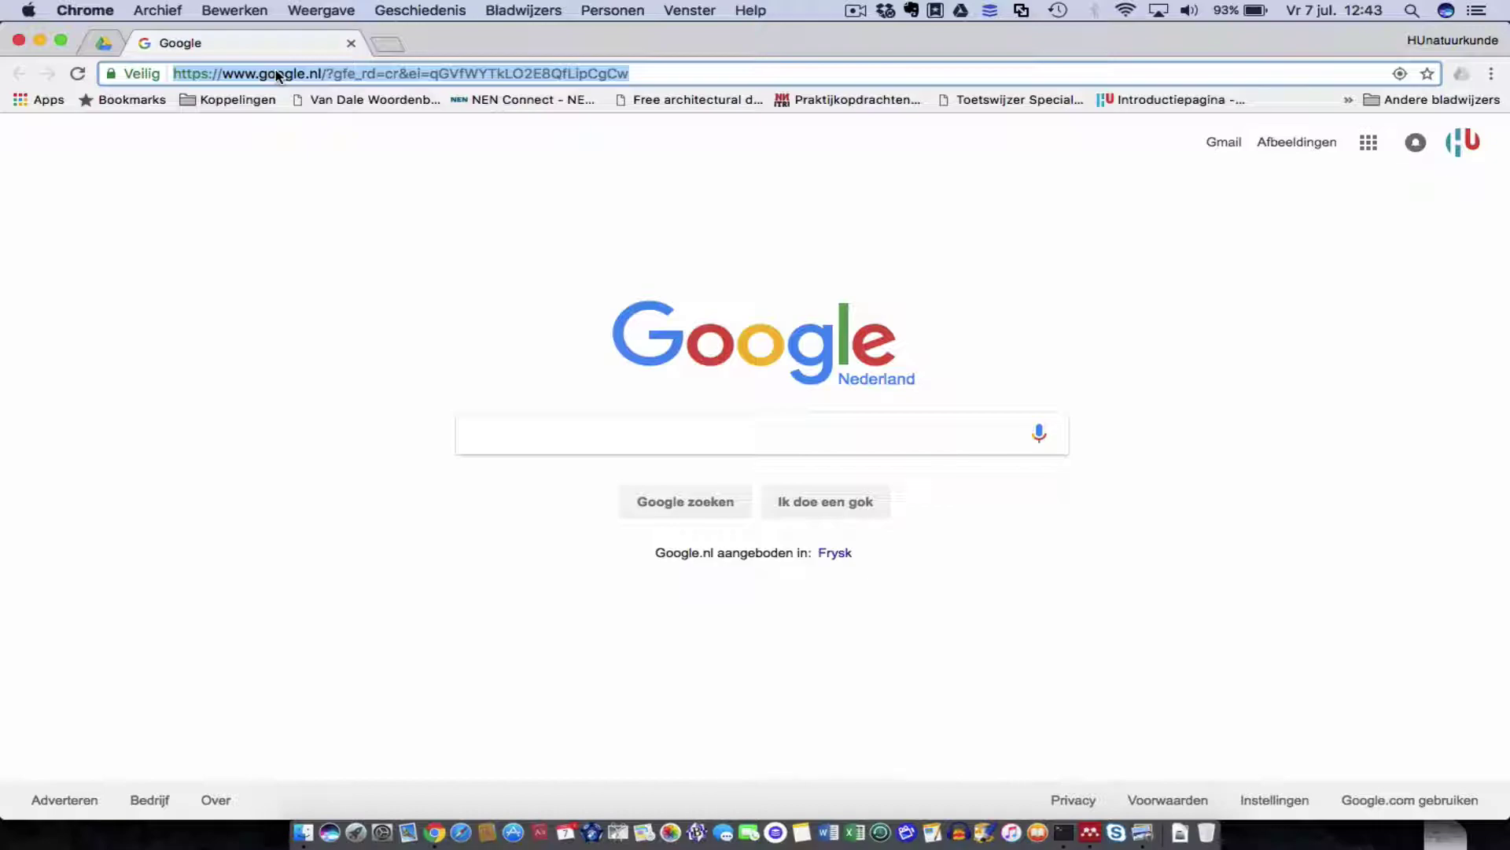
pyautogui.write('www.playposit.com/dash')
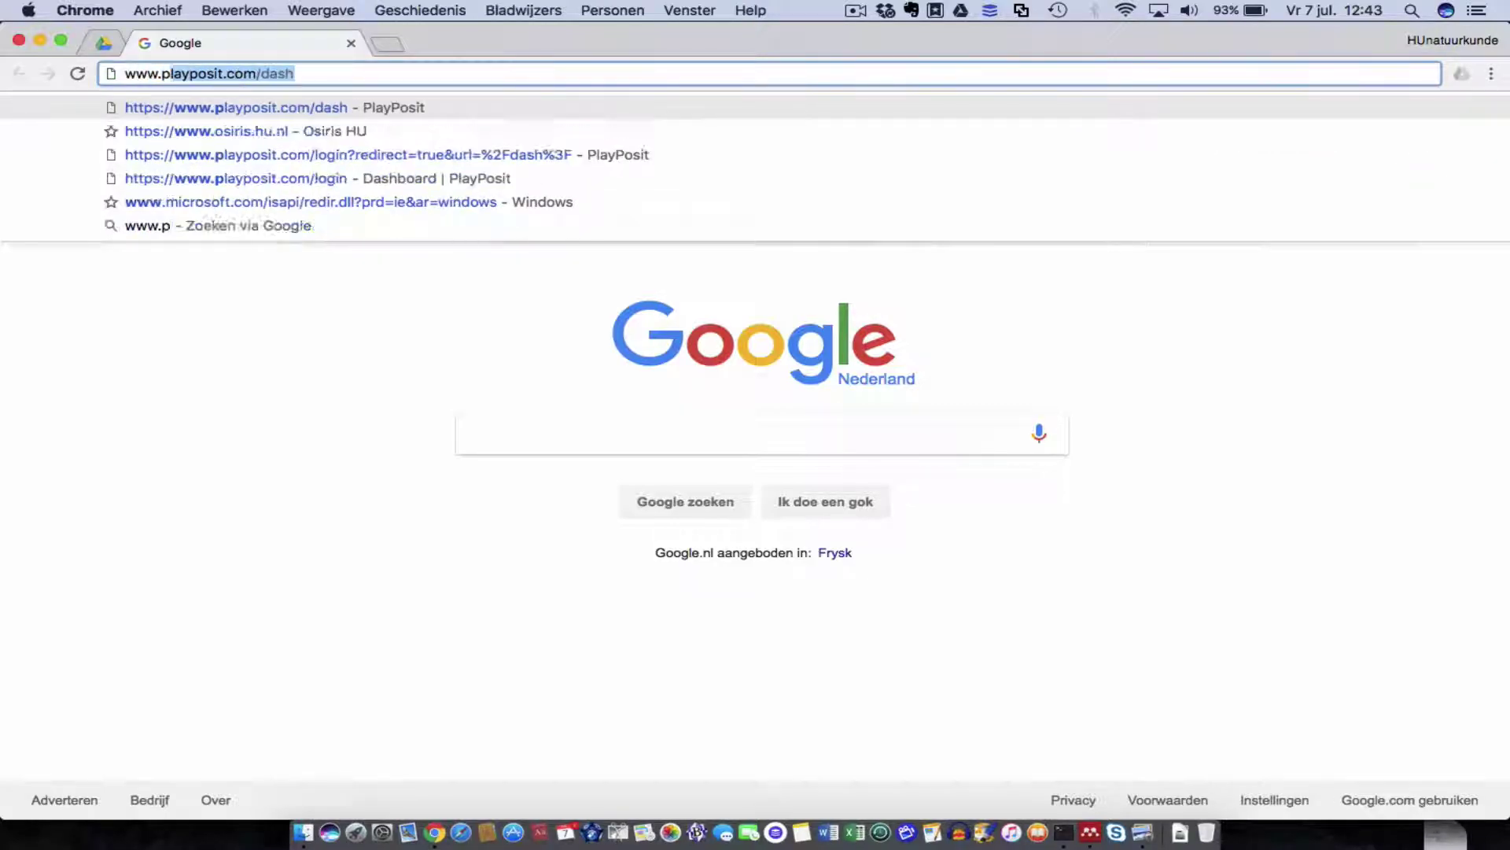
pyautogui.press('Return')
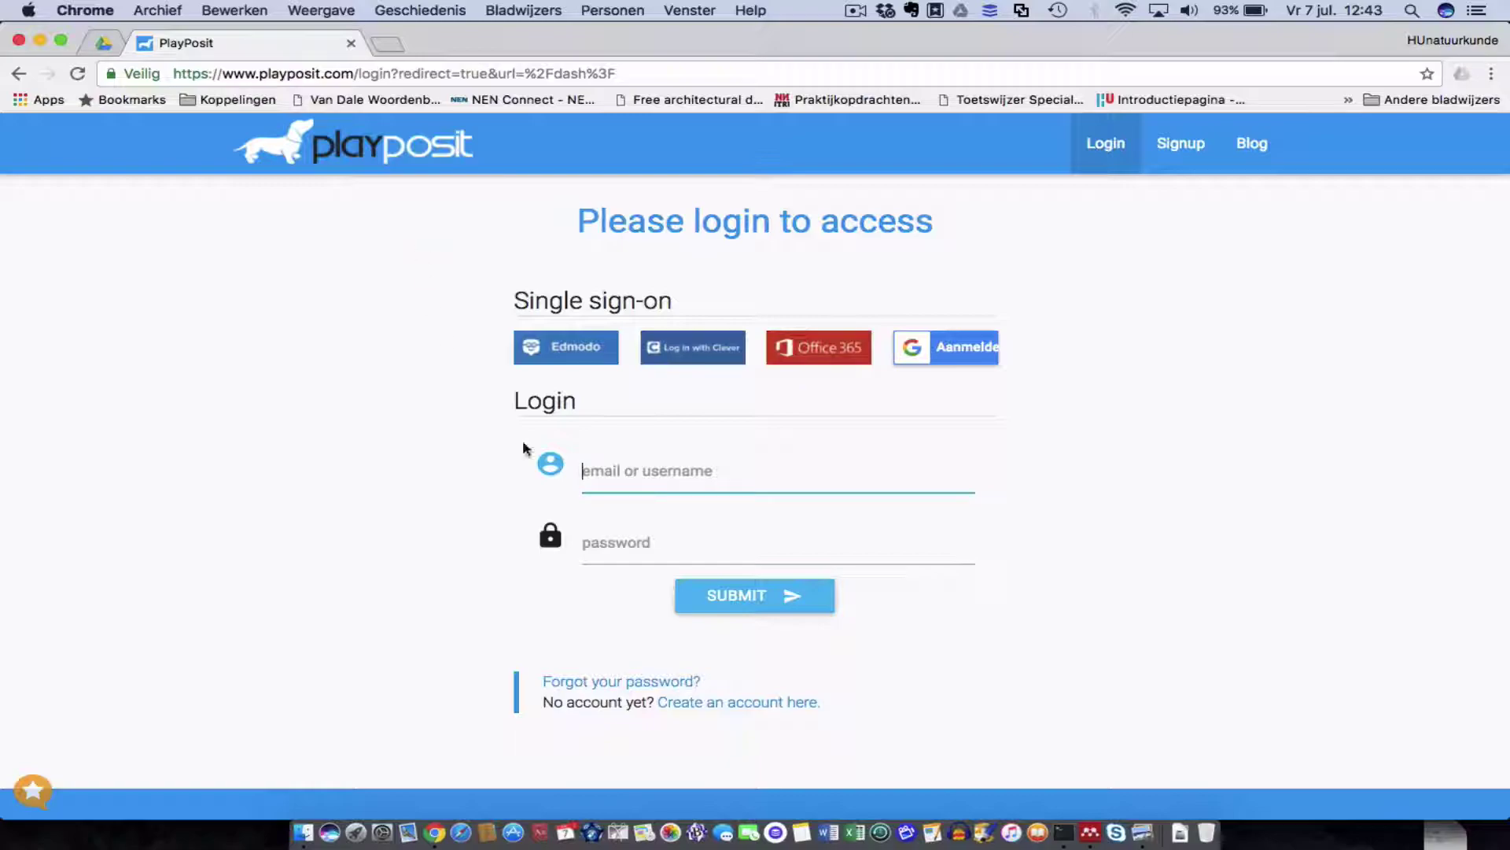
# Start an instructor account and enter the first name, last name and display name.
pyautogui.click(746, 706)
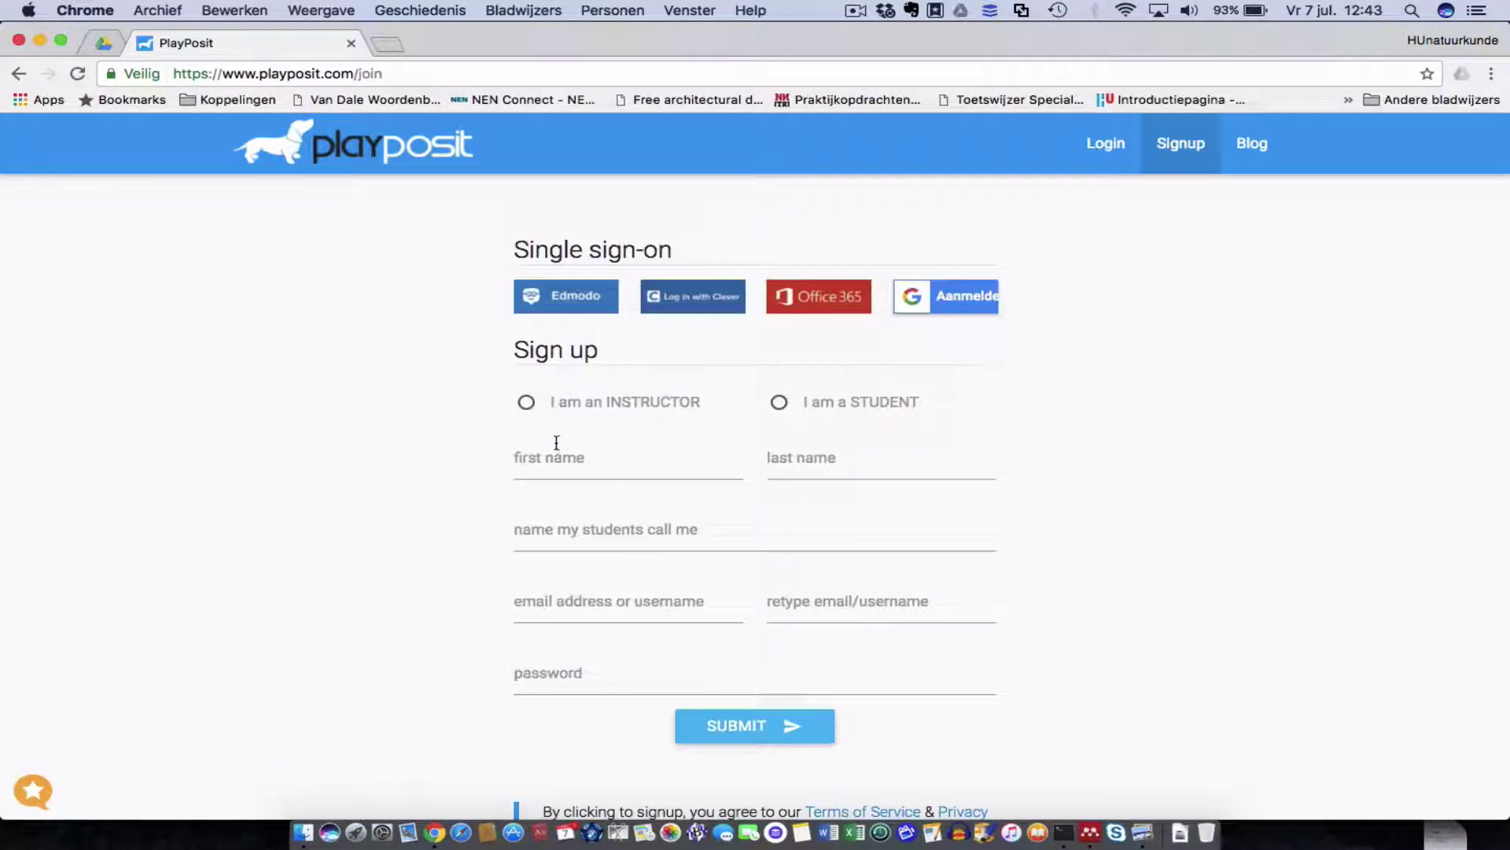
pyautogui.click(527, 404)
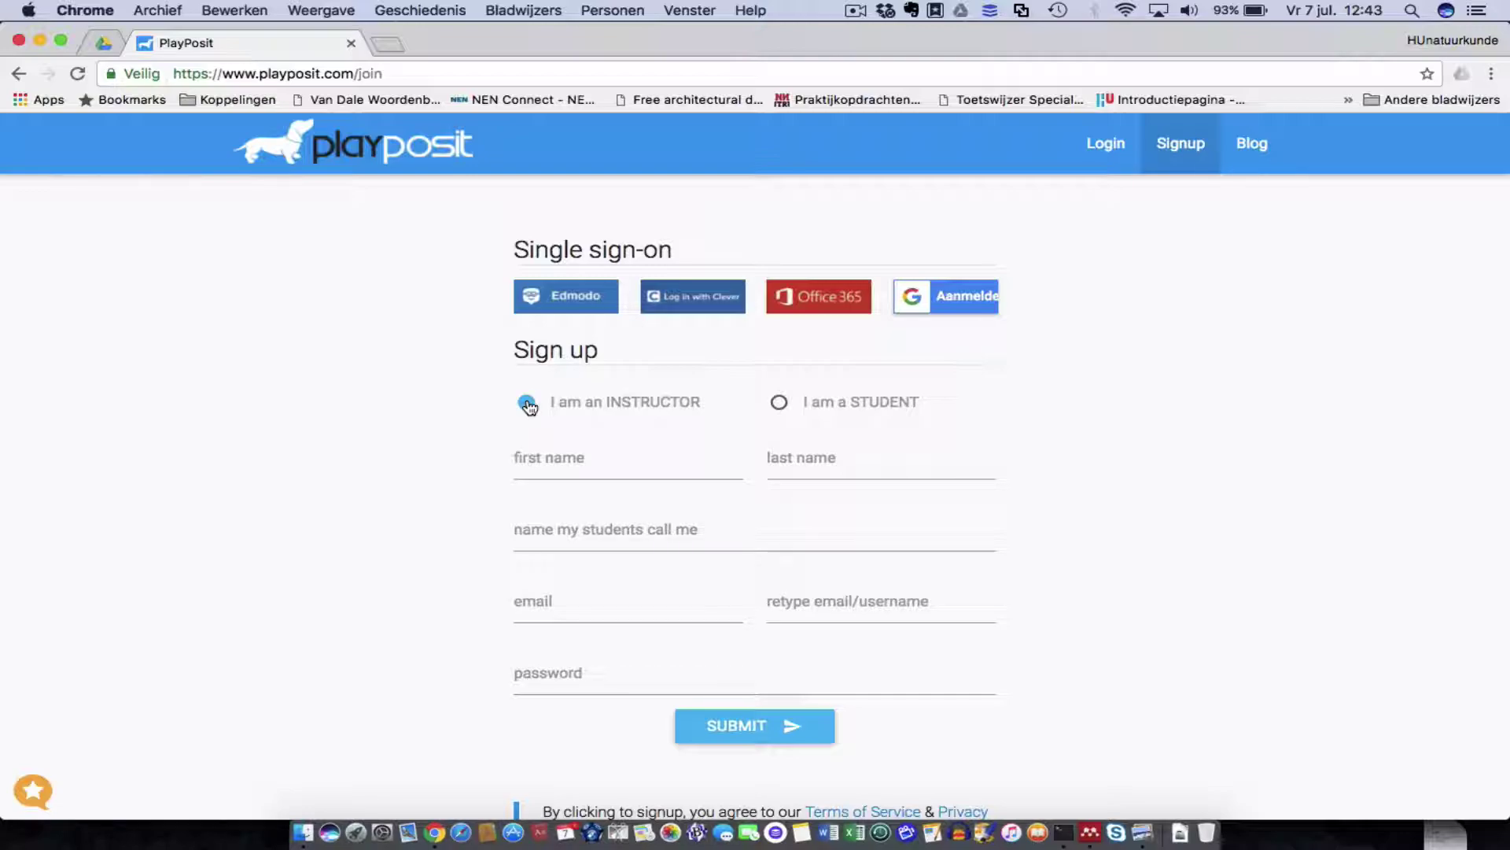
pyautogui.click(544, 462)
pyautogui.write('Piet')
pyautogui.press('Tab')
pyautogui.write('Puk')
pyautogui.press('Tab')
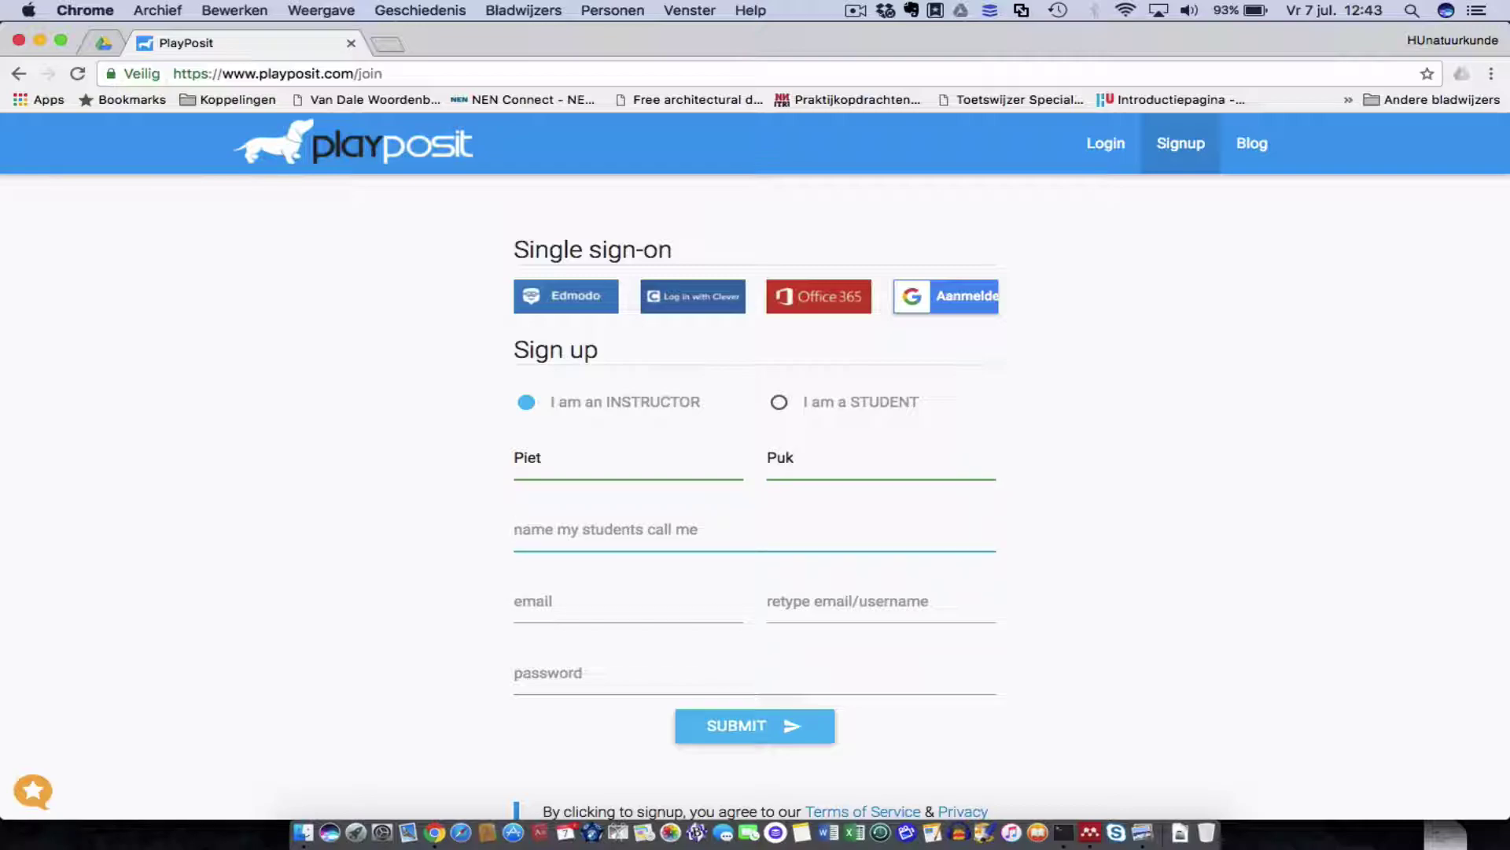
pyautogui.write('Piet')
# Enter the account e-mail twice and a password, then submit the sign-up form.
pyautogui.click(526, 602)
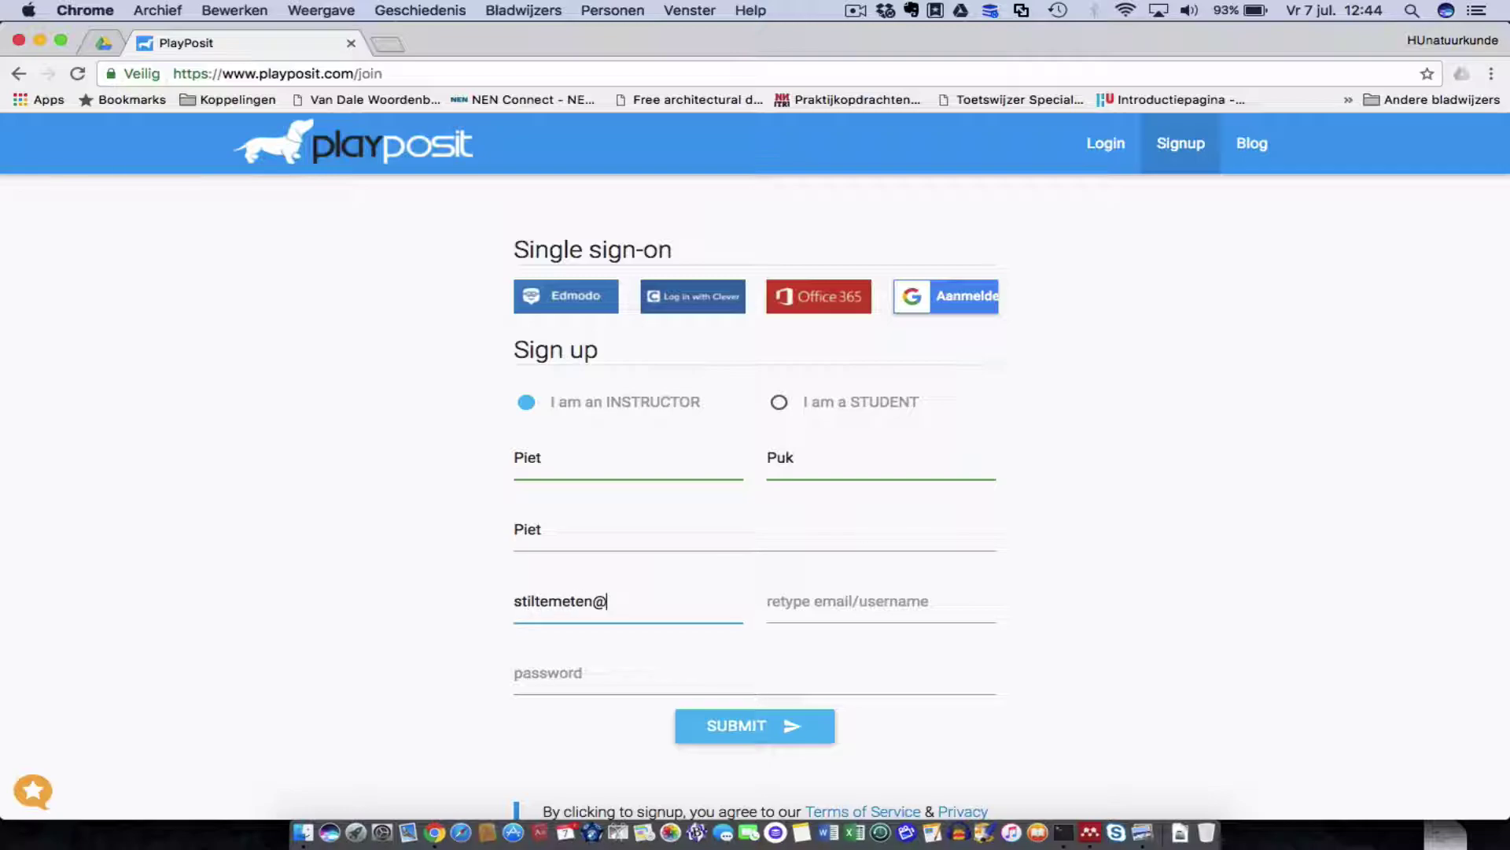
pyautogui.click(817, 598)
pyautogui.click(564, 667)
pyautogui.write('••••••••••••')
pyautogui.click(752, 722)
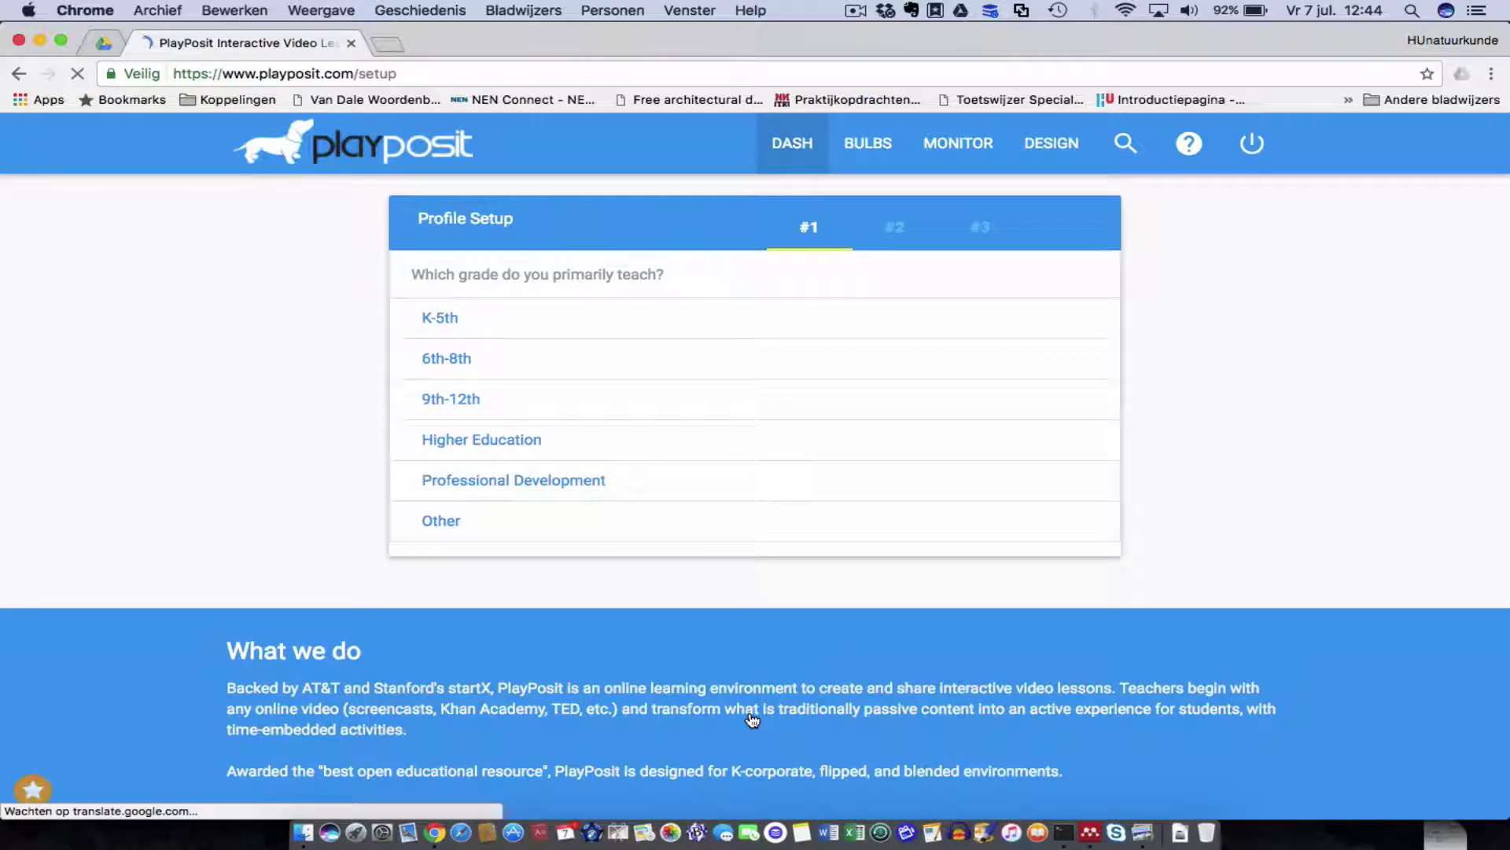
# Choose Higher Education and Science, then pick how lessons will be built.
pyautogui.click(471, 441)
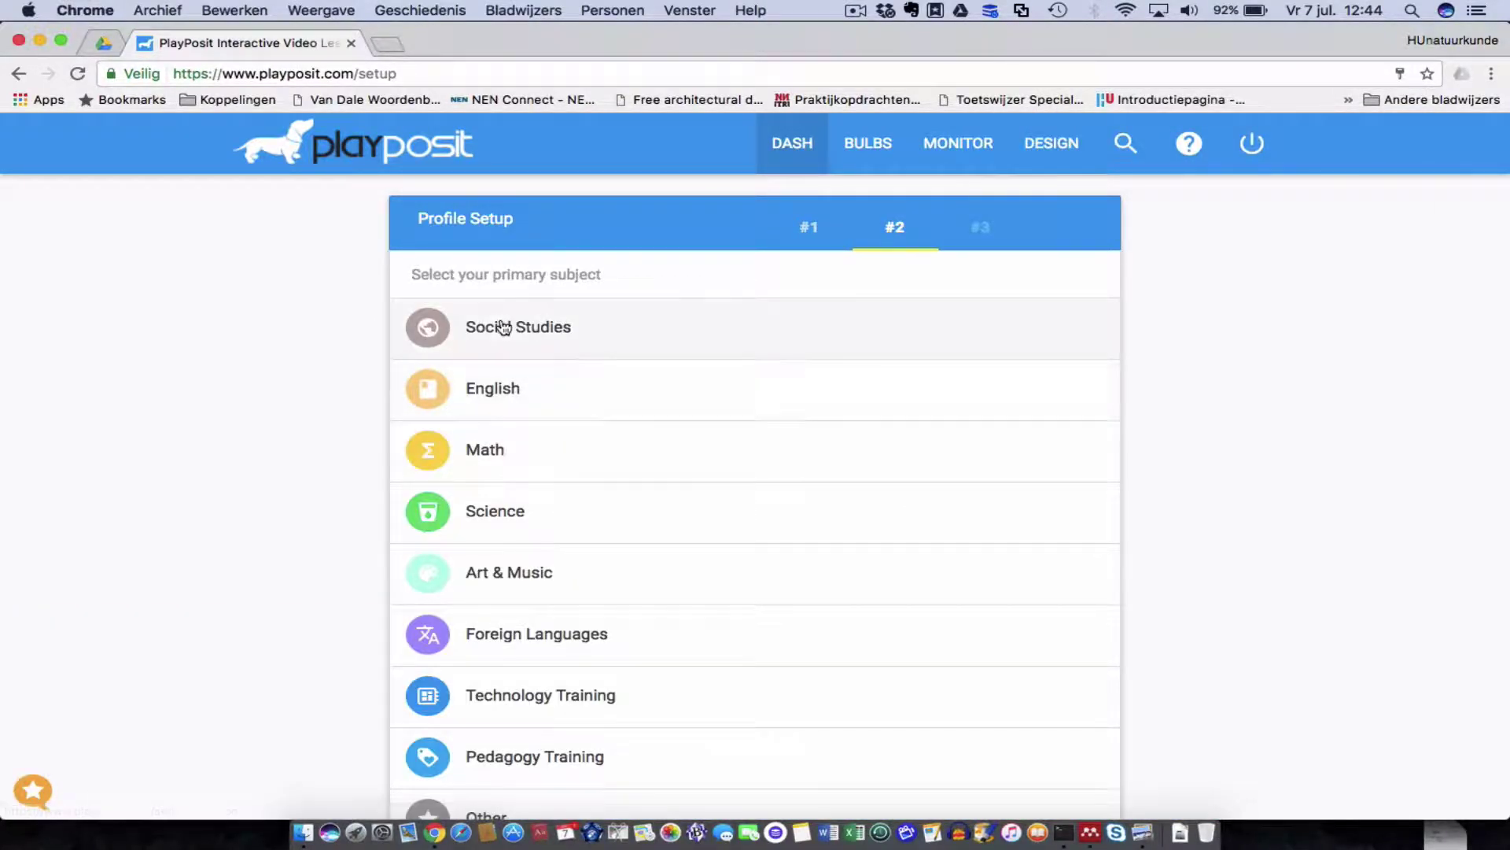
pyautogui.scroll(-3, 641, 643)
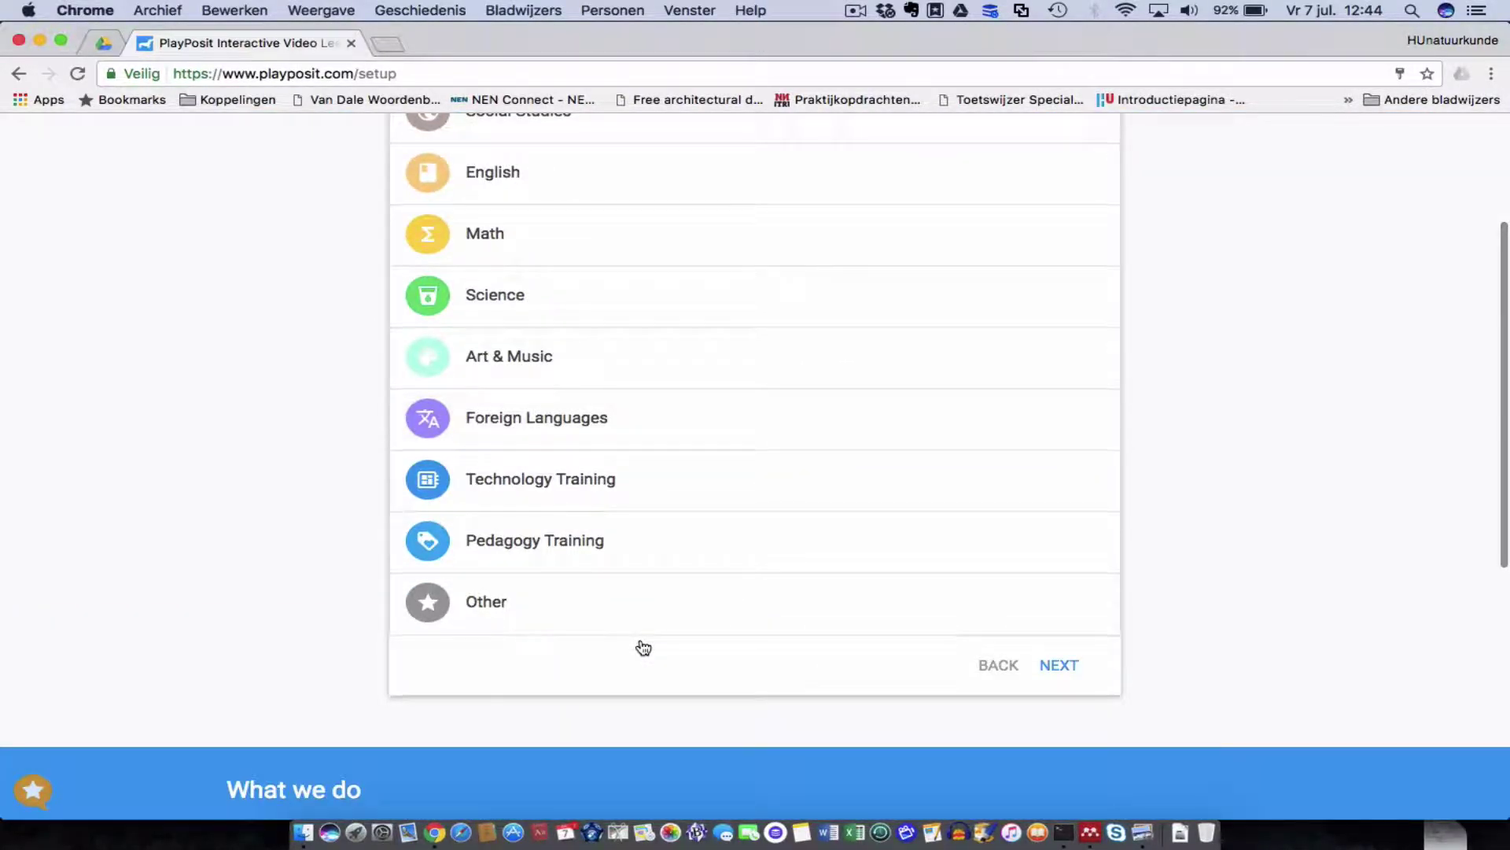
pyautogui.scroll(3, 640, 644)
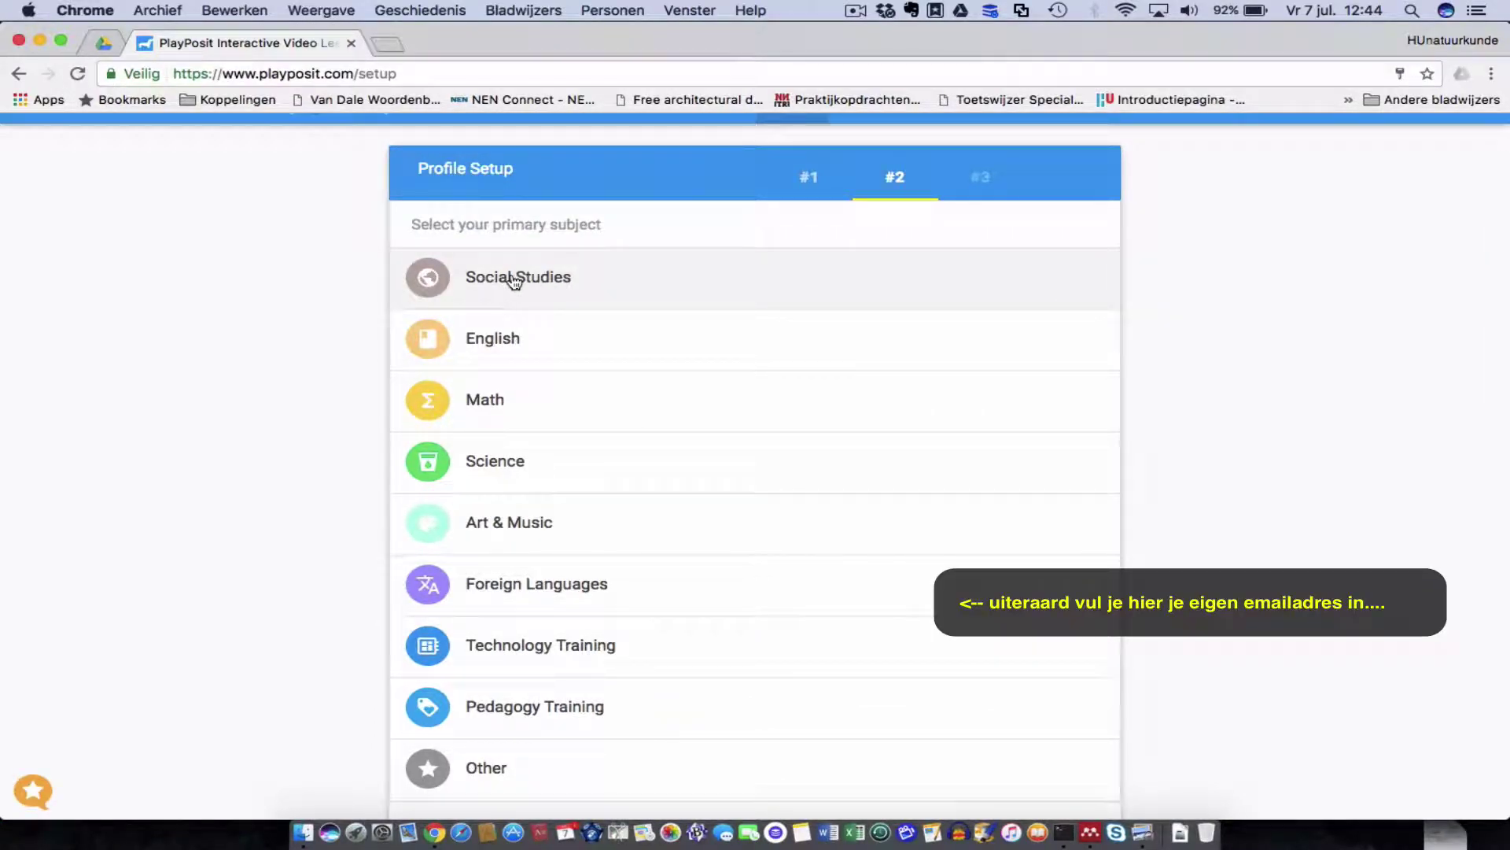
pyautogui.click(504, 462)
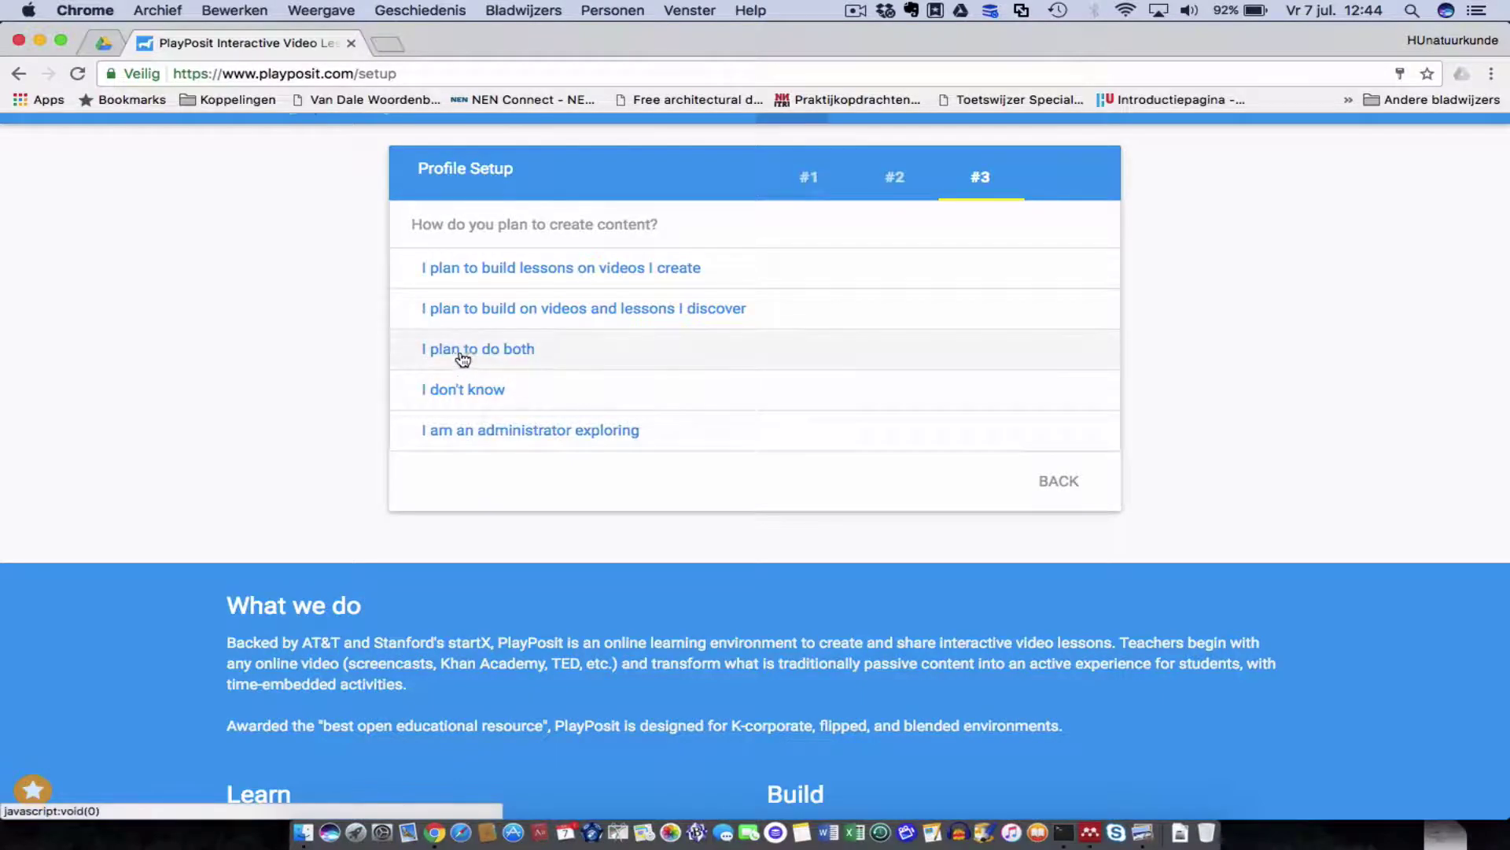
pyautogui.click(534, 271)
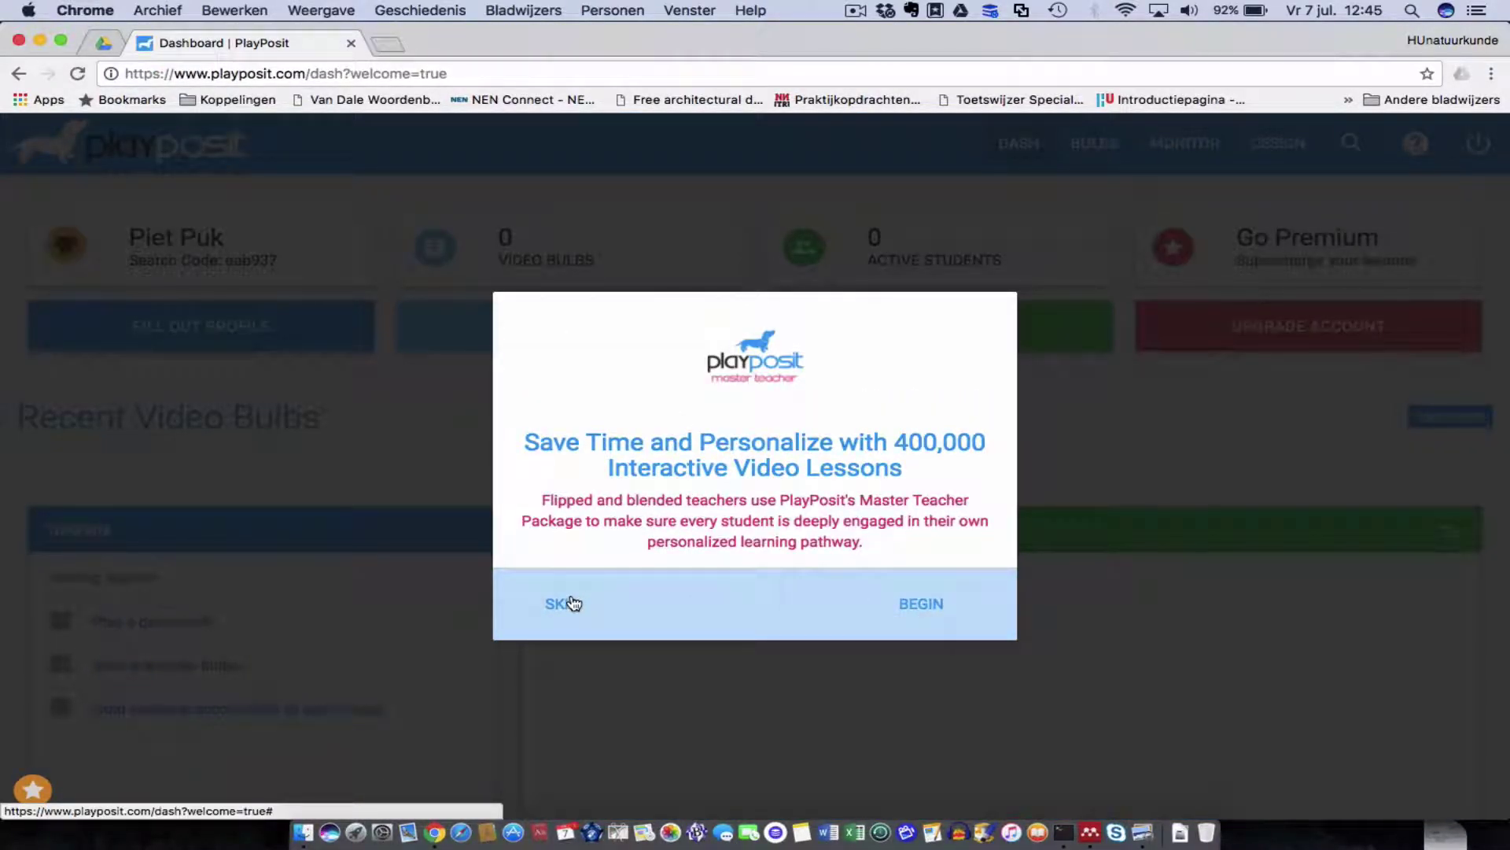
# Skip the Master Teacher welcome offer.
pyautogui.click(574, 603)
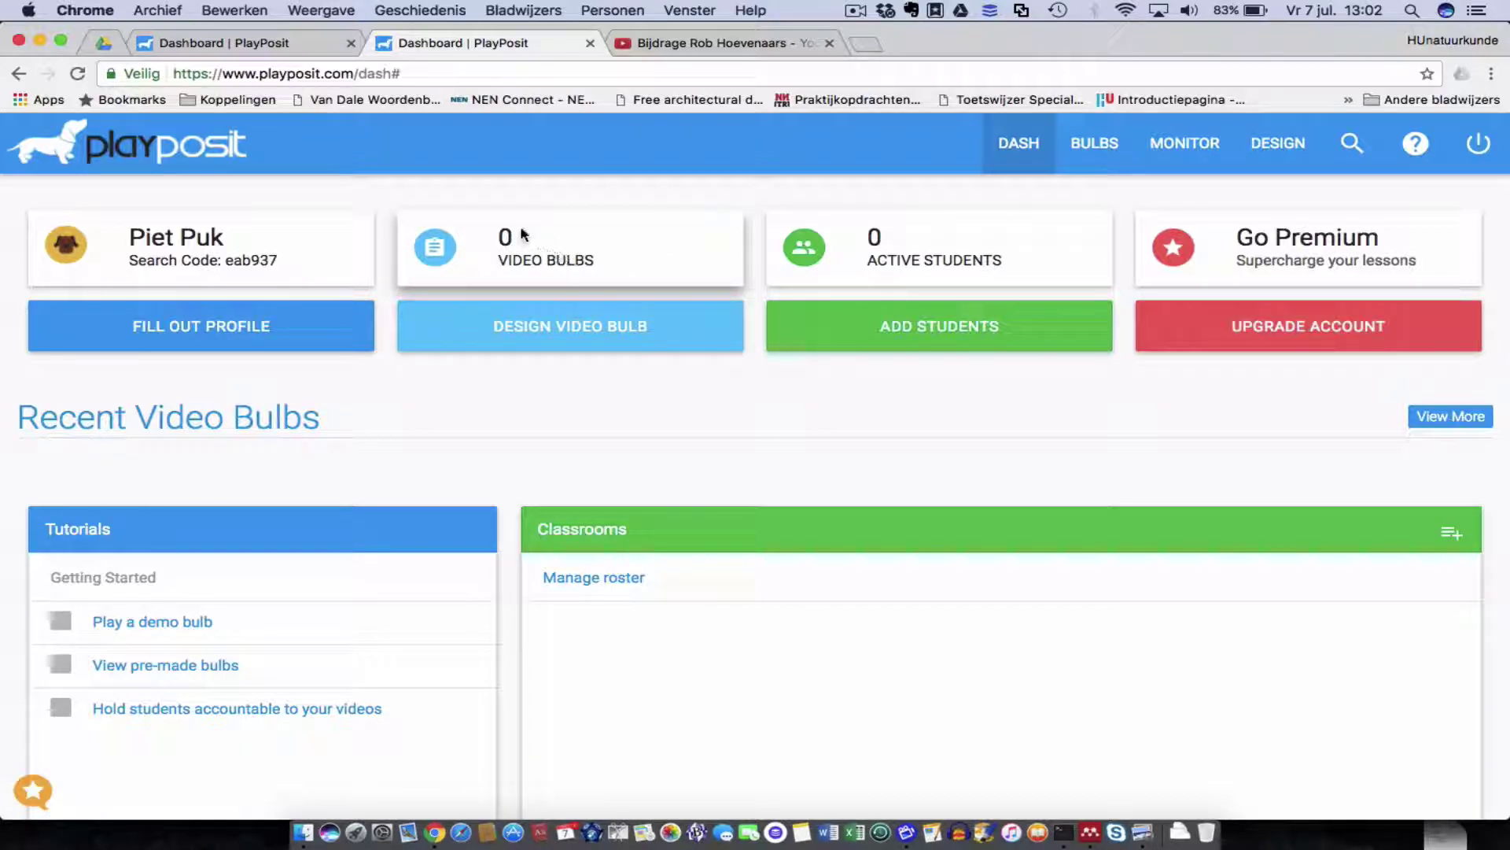
# Start designing a new video bulb, then bring the YouTube source video forward.
pyautogui.click(579, 333)
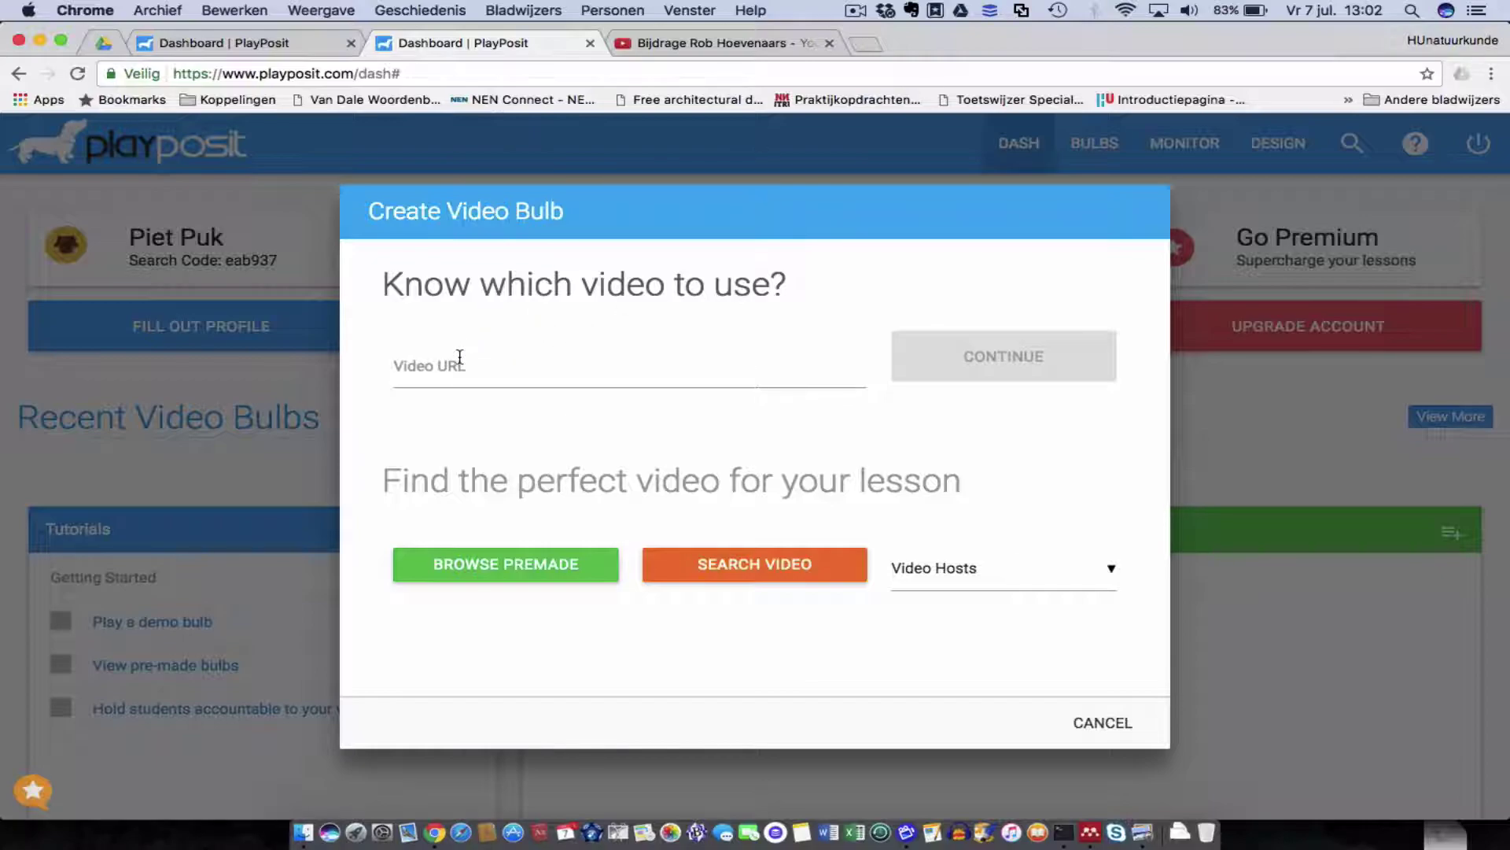
pyautogui.click(709, 42)
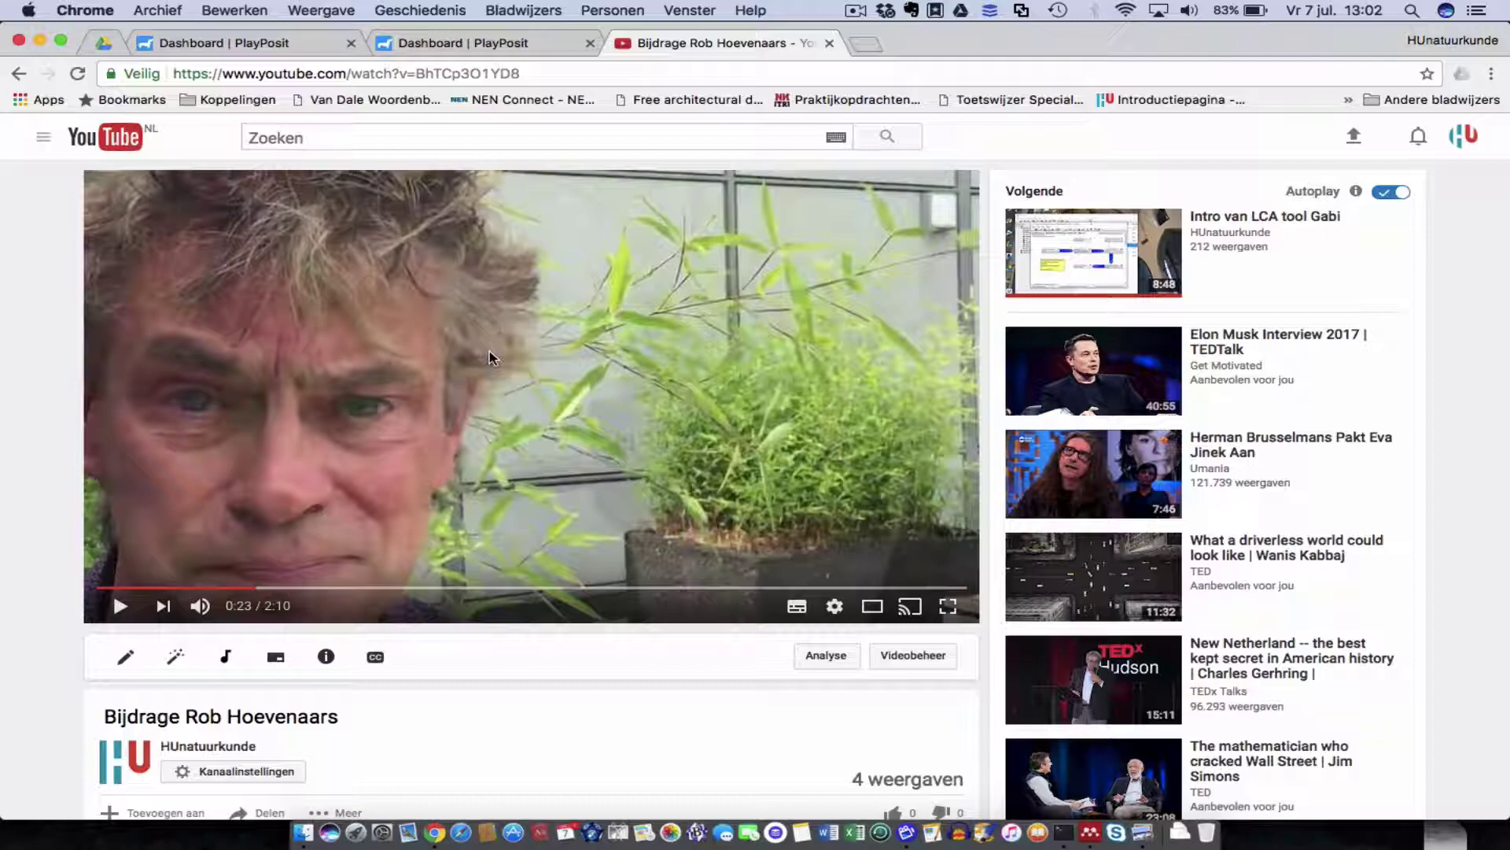
# Copy the YouTube video's URL from its right-click menu.
pyautogui.click(367, 73)
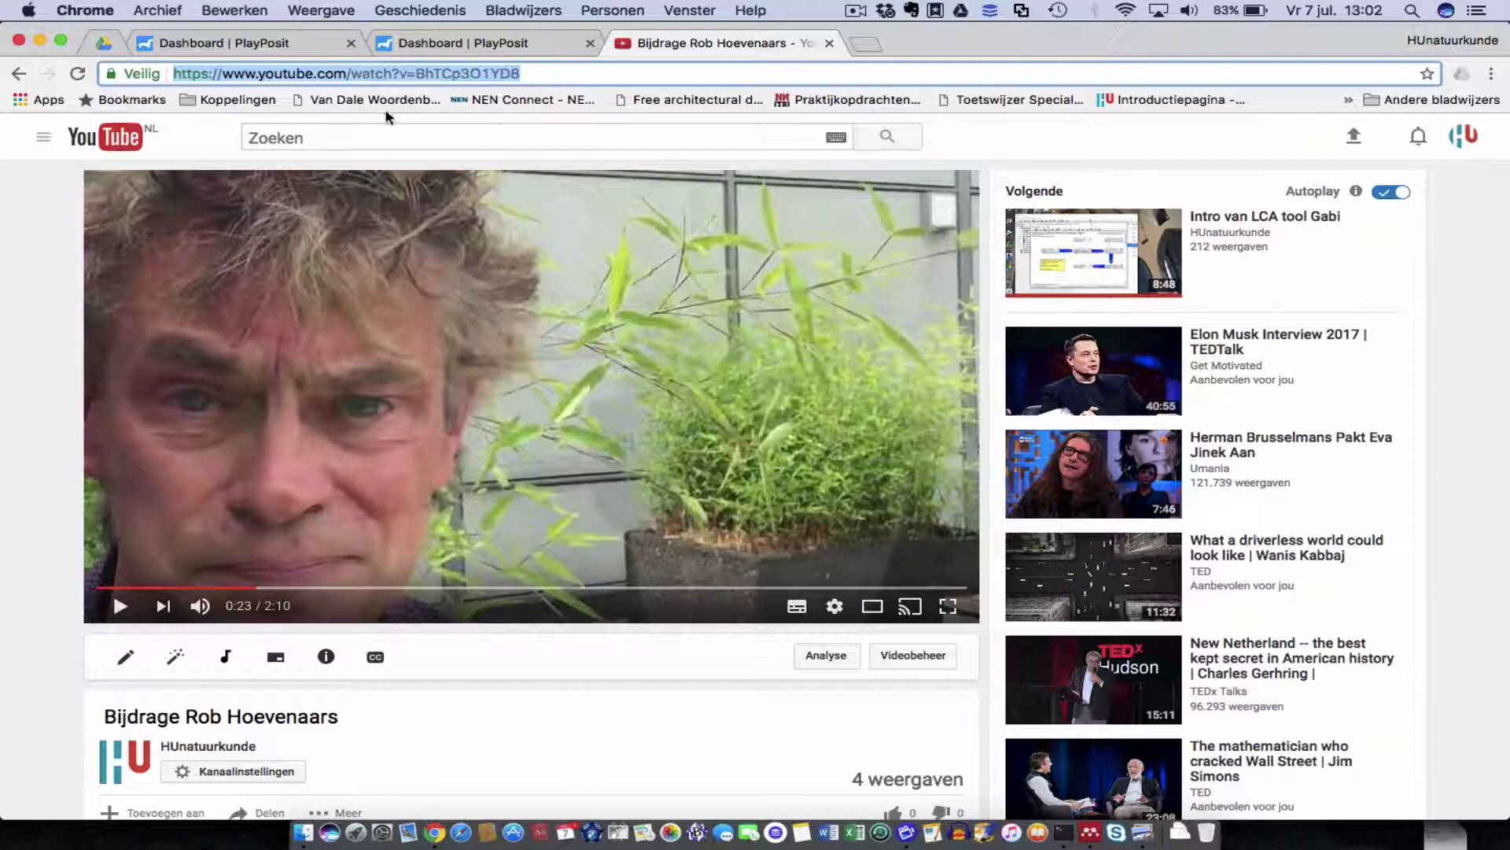
pyautogui.click(472, 345)
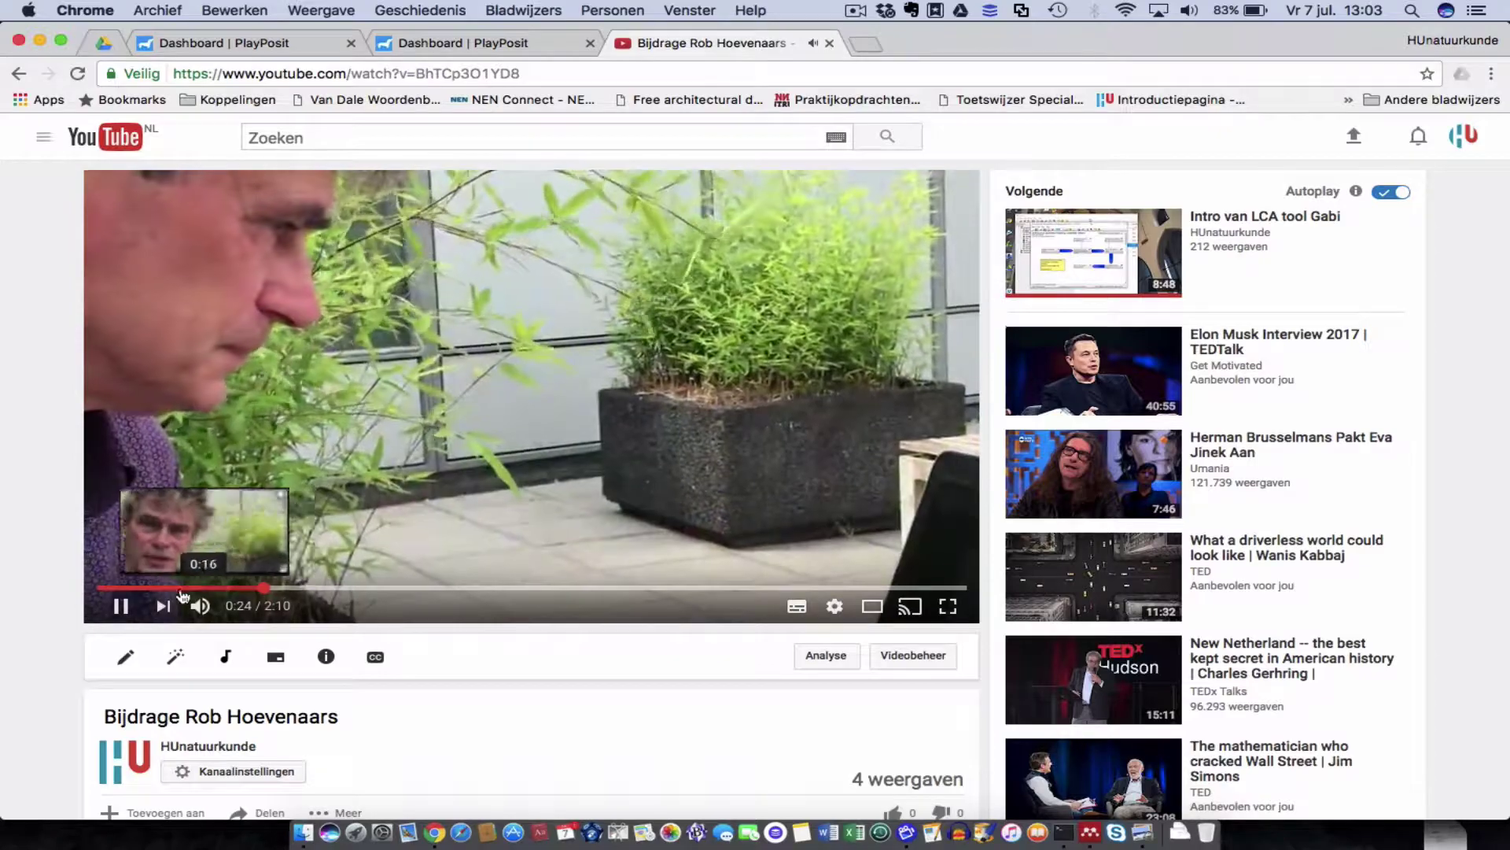
pyautogui.click(122, 605)
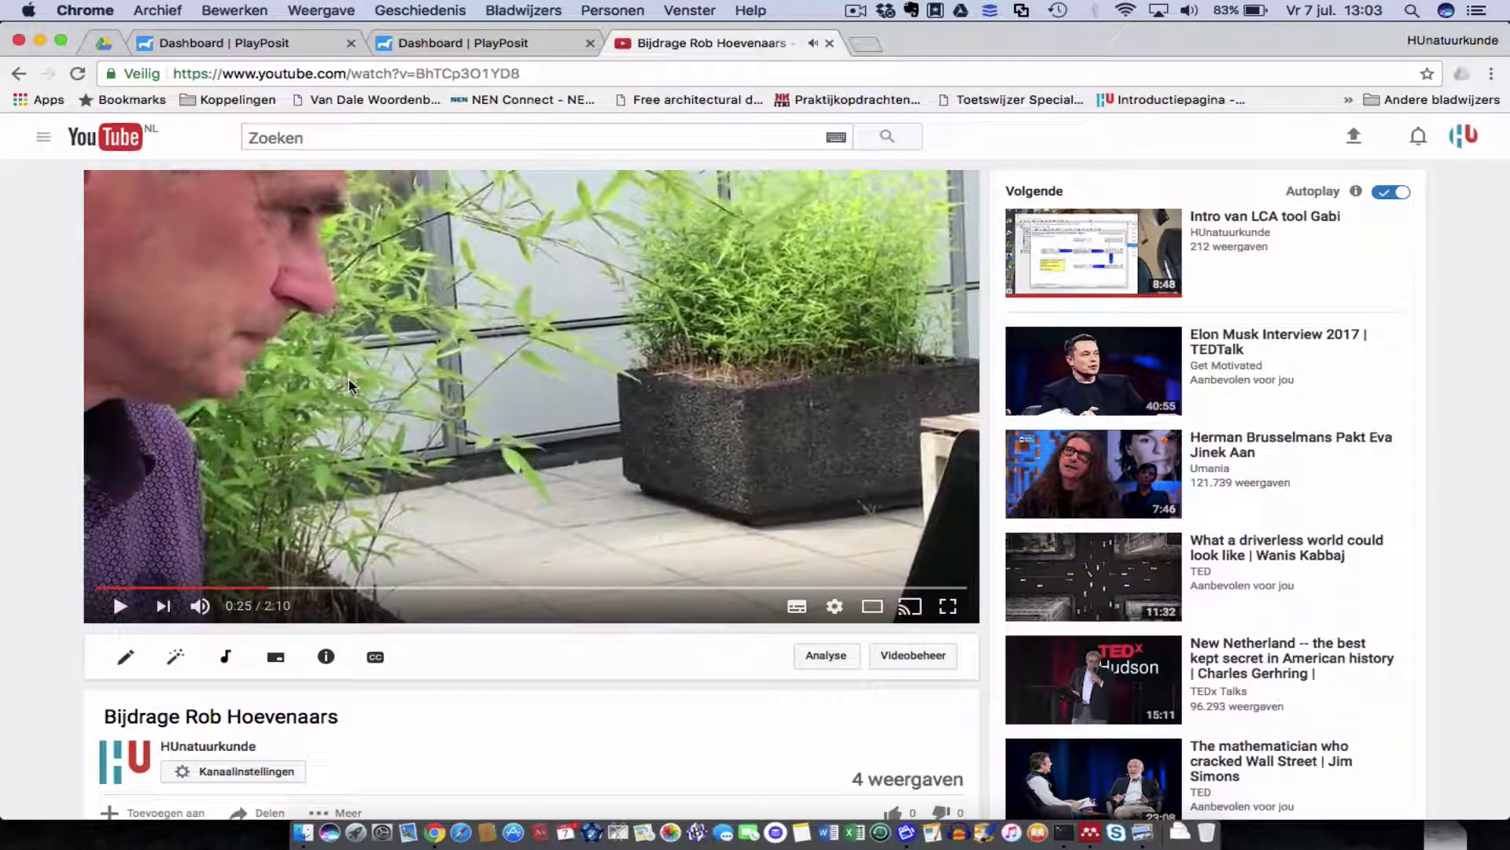
pyautogui.rightClick(352, 384)
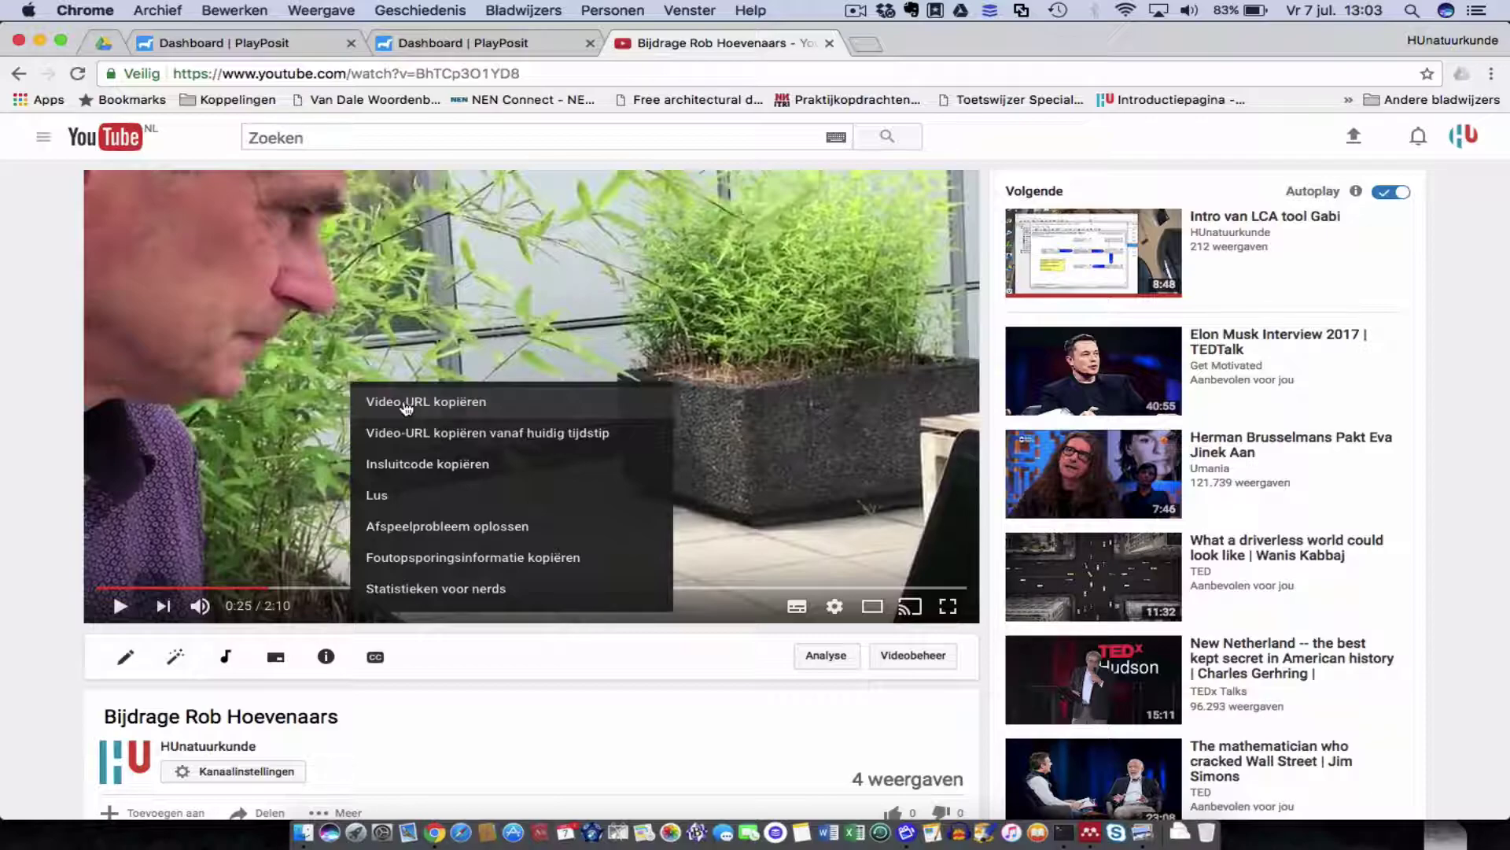
pyautogui.click(405, 402)
# Leave full-screen playback paused and return to the PlayPosit dashboard tab.
pyautogui.doubleClick(403, 398)
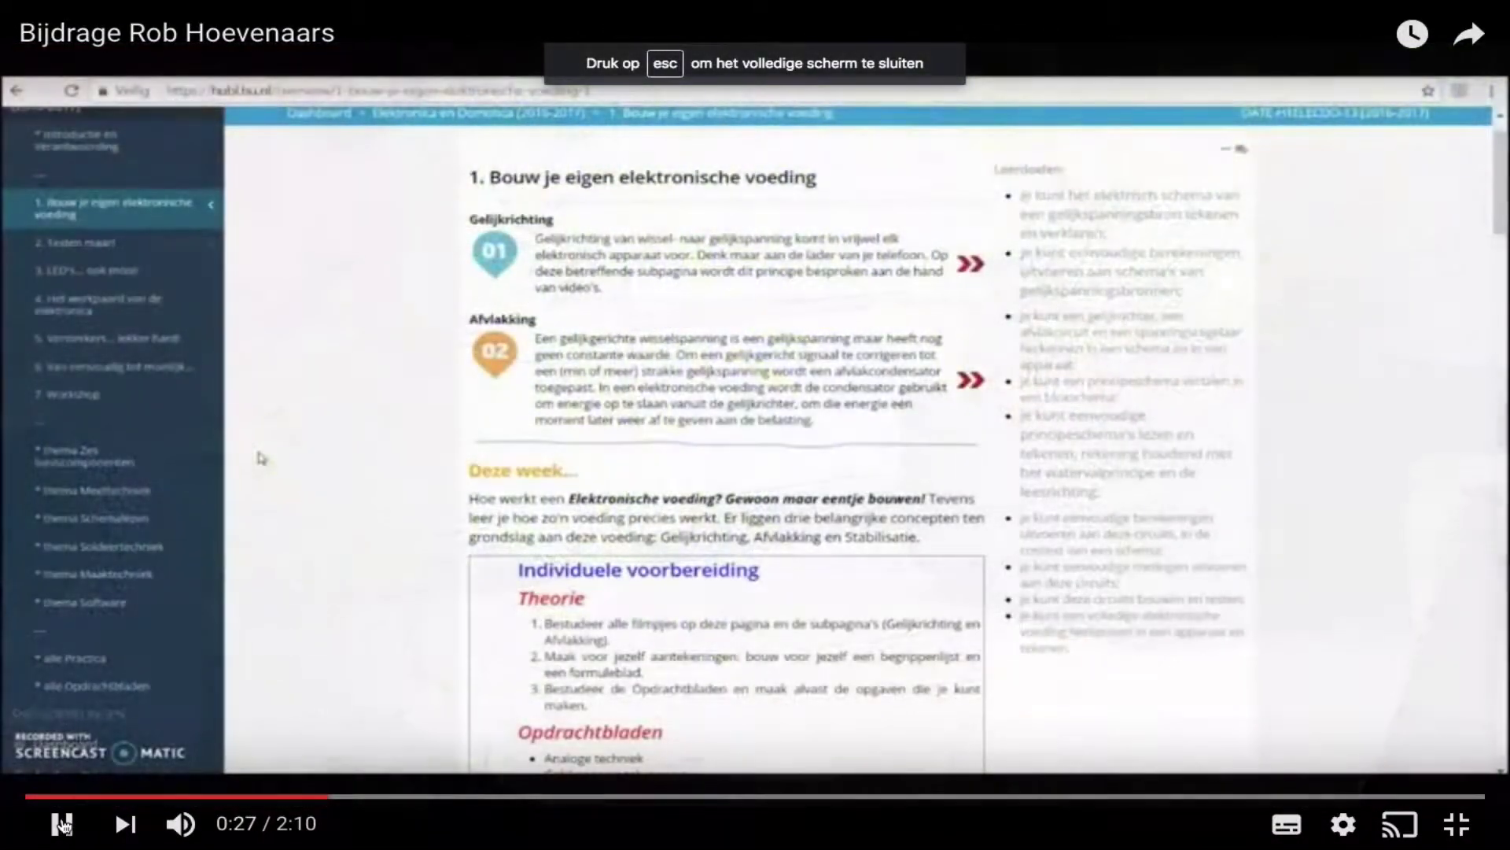
pyautogui.click(63, 824)
pyautogui.moveTo(1429, 6)
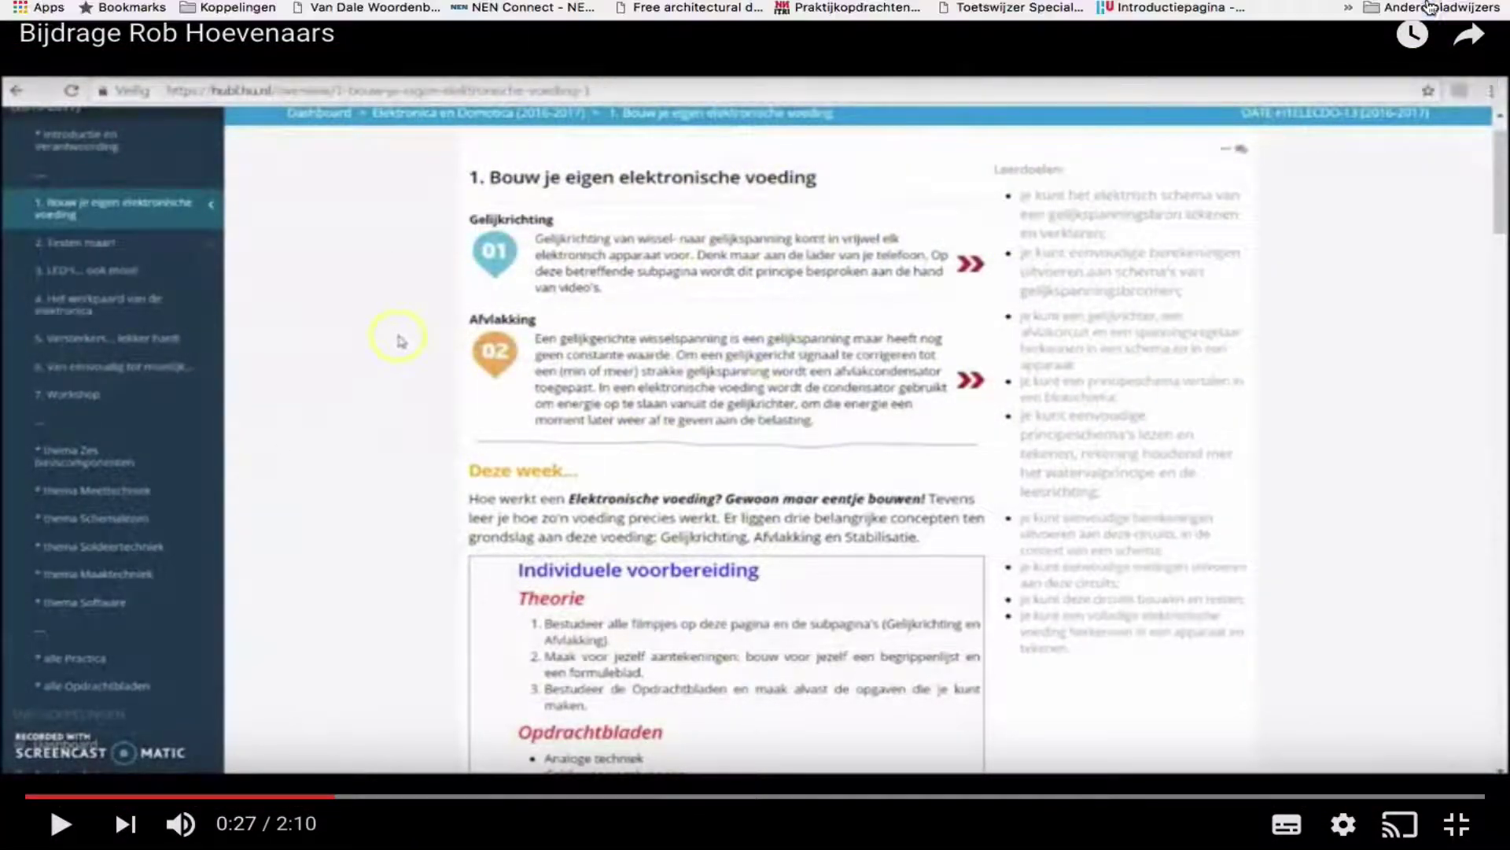
pyautogui.press('Escape')
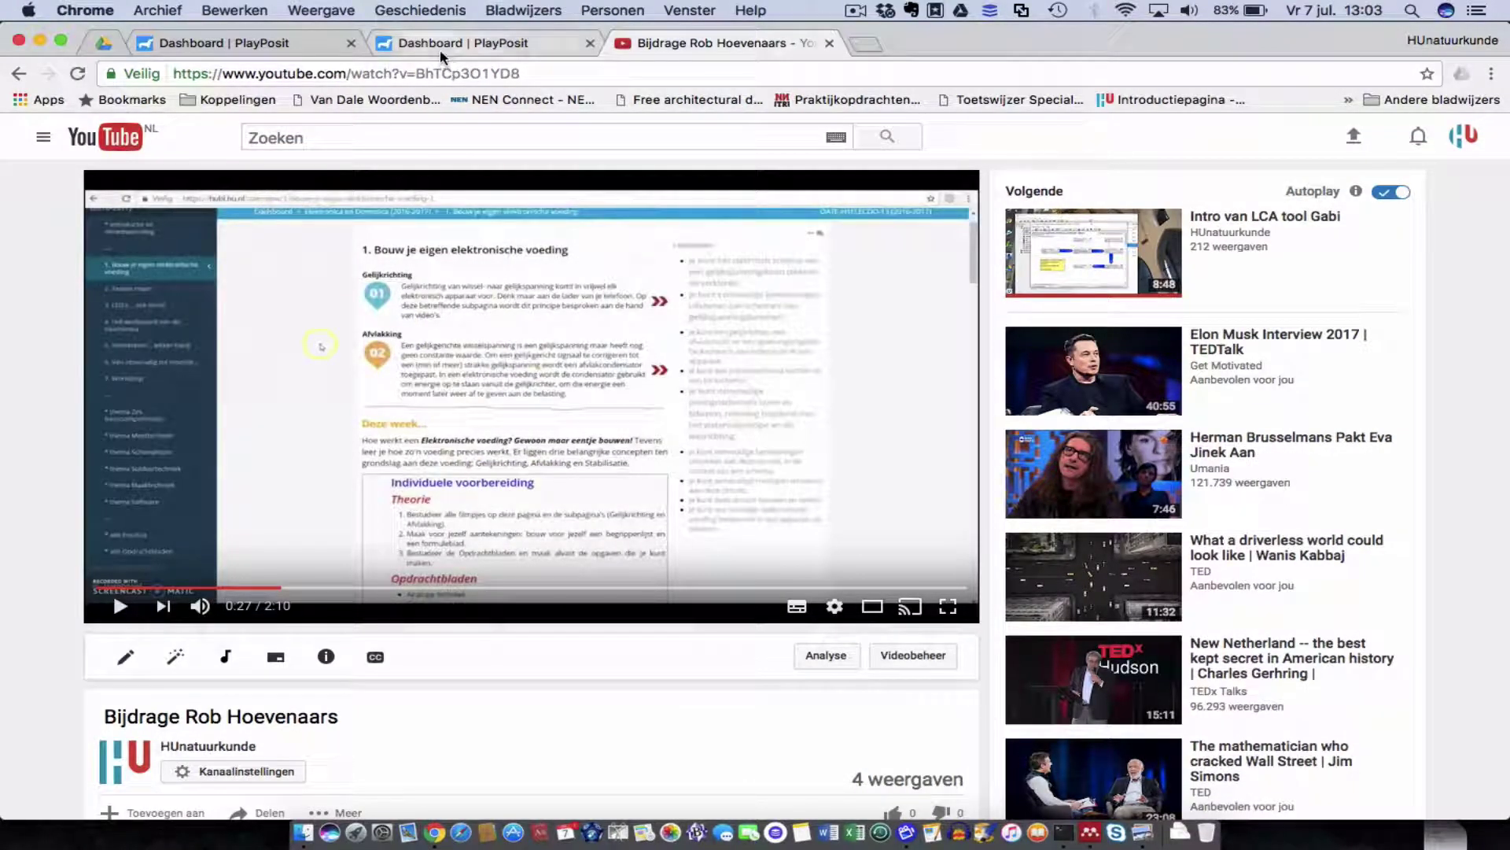
pyautogui.click(443, 47)
# Paste the copied YouTube link into the bulb and load the video.
pyautogui.click(417, 367)
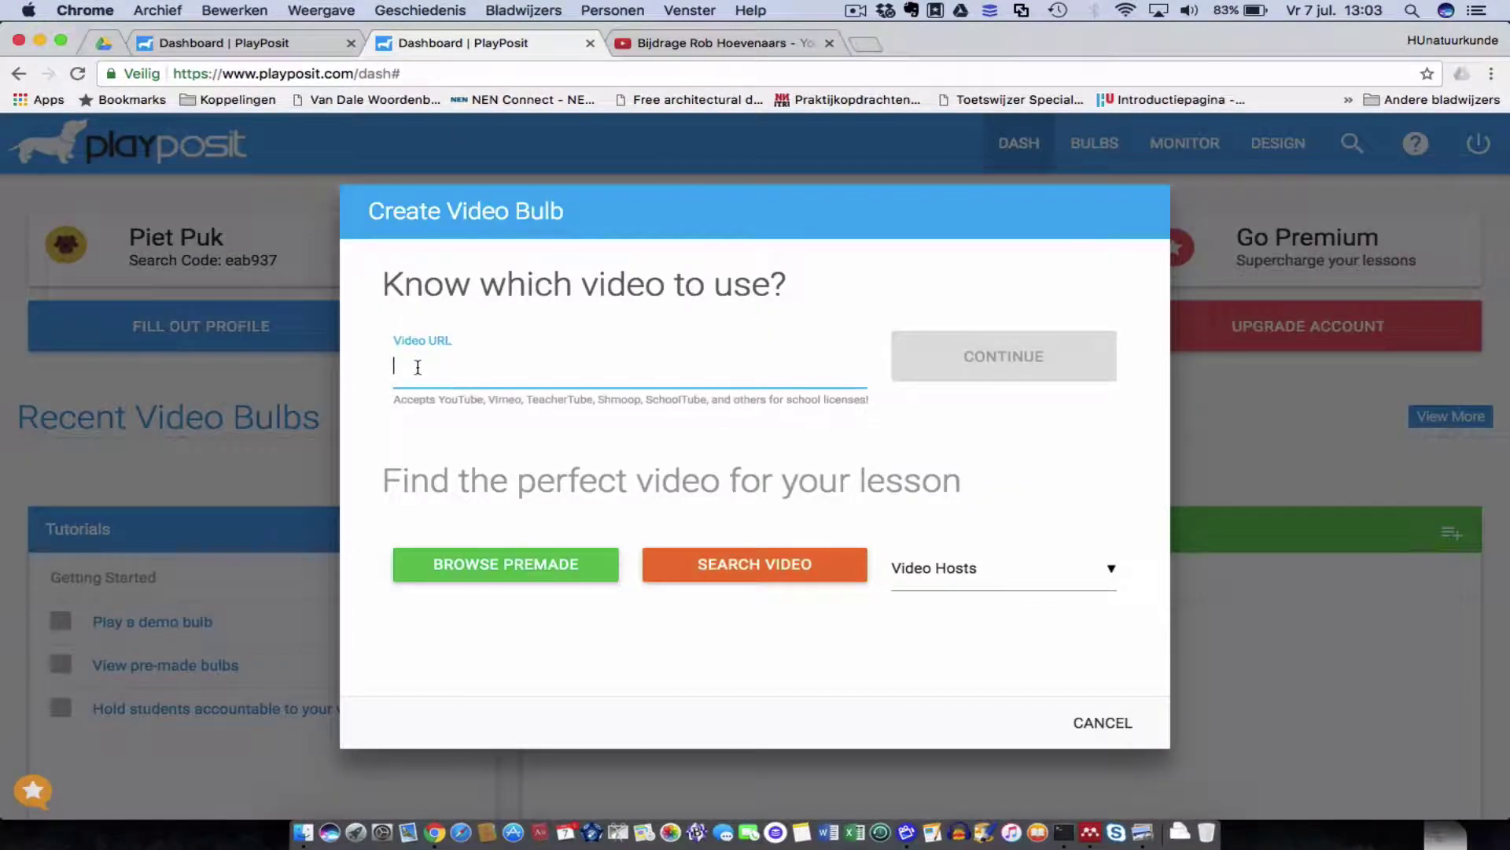
pyautogui.write('https://youtu.be/BhTCp3O1YD8')
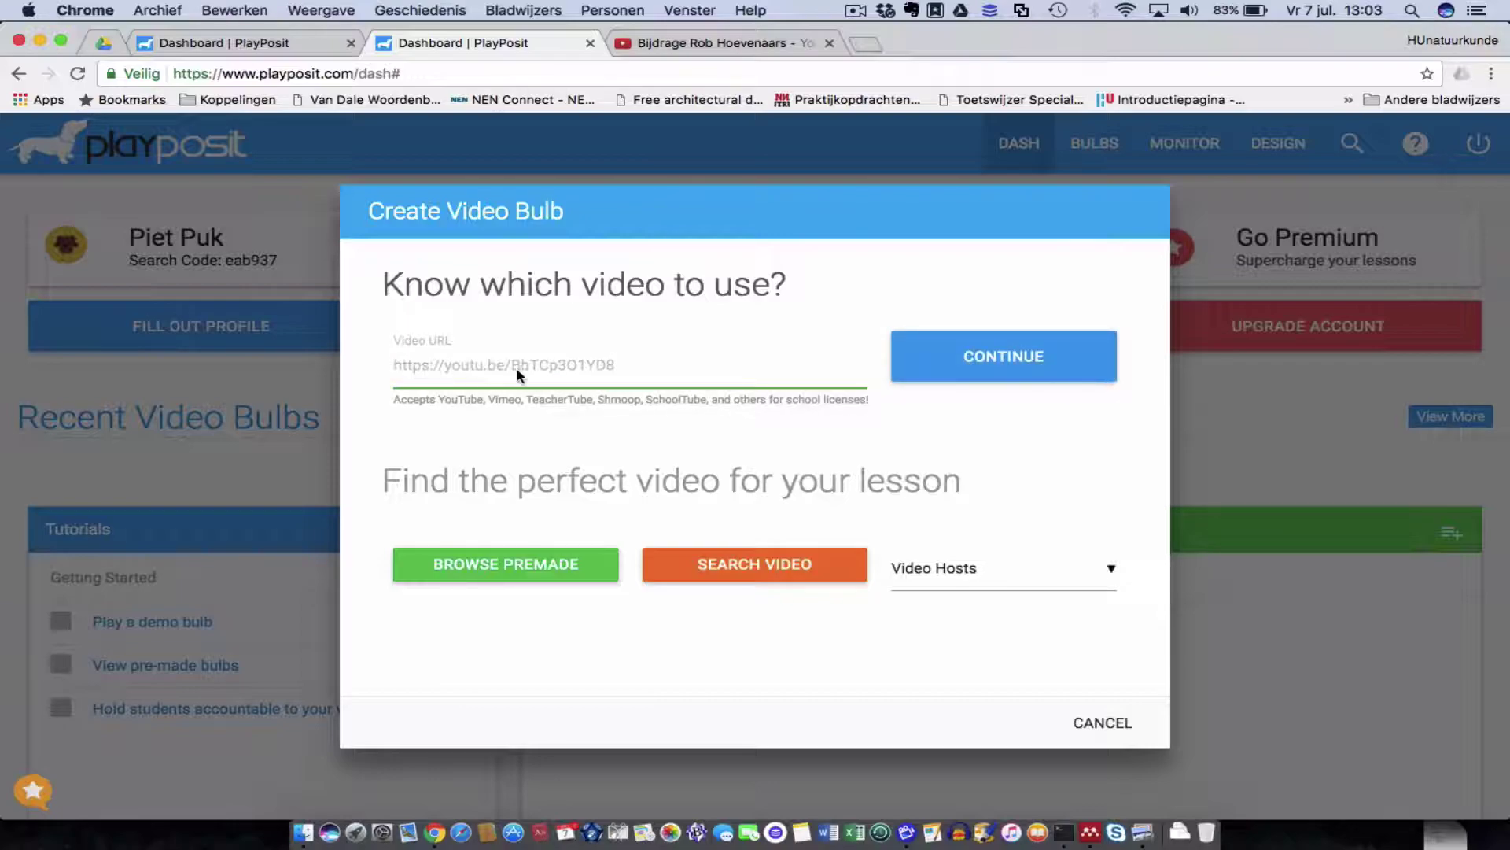
pyautogui.click(1034, 357)
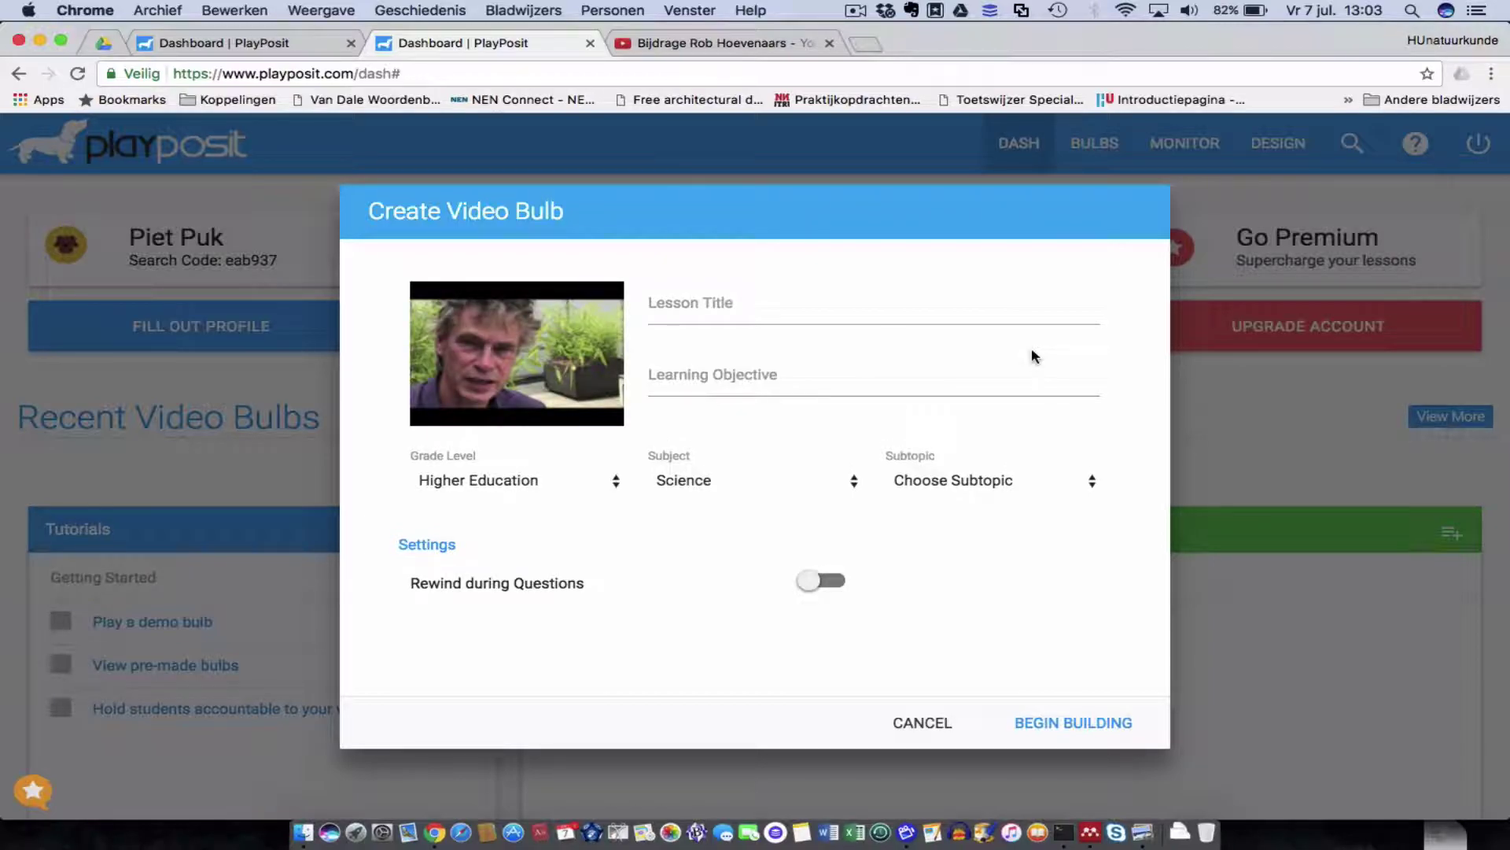
# Enter the lesson title 'Introductie tot de definitie van blended learning'.
pyautogui.click(657, 305)
pyautogui.write('intor')
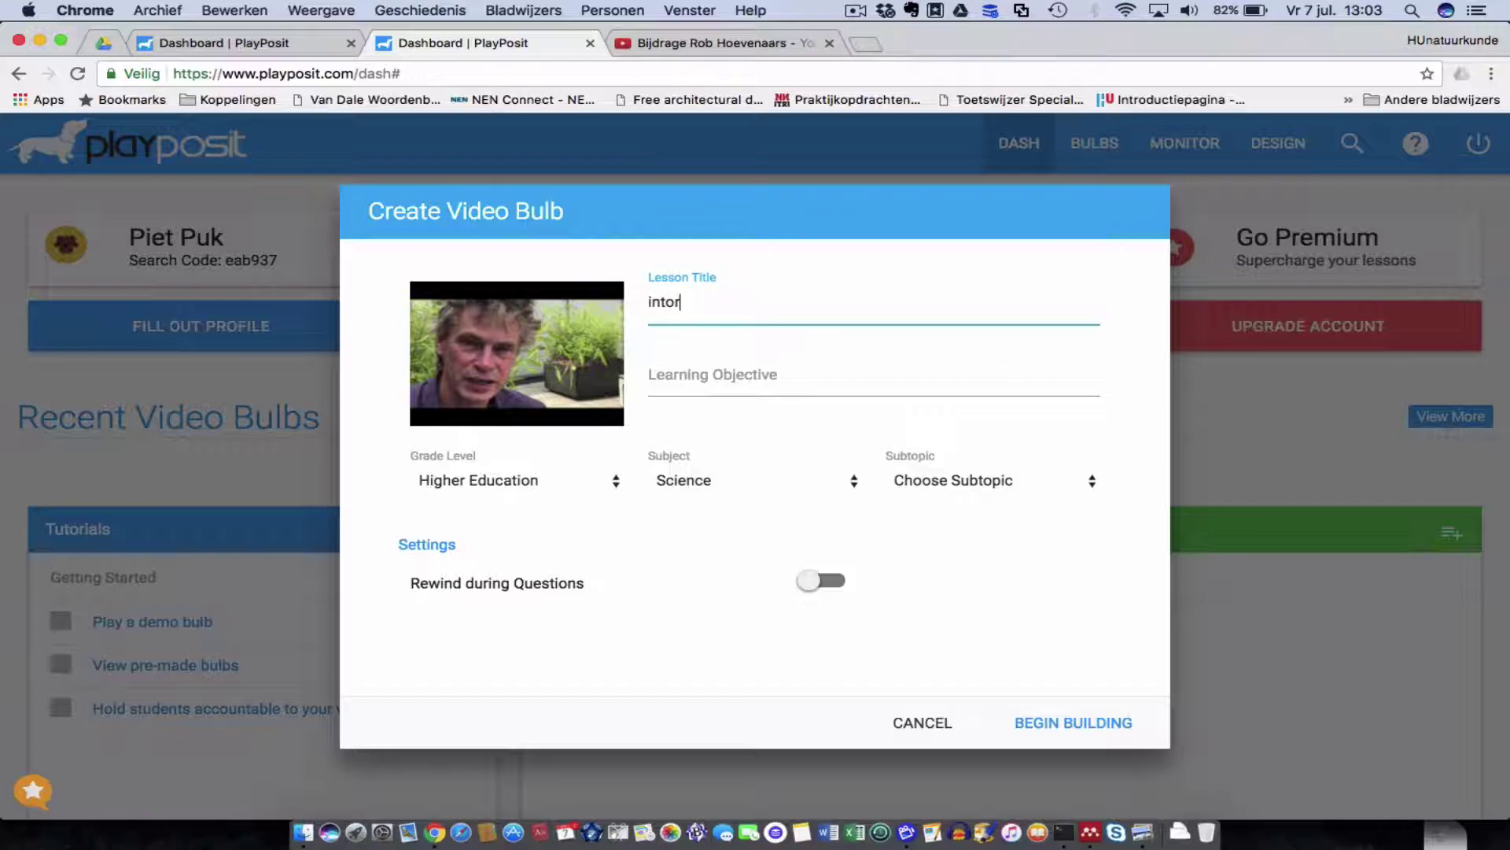
pyautogui.press('BackSpace')
pyautogui.press('BackSpace')
pyautogui.press('BackSpace')
pyautogui.write('Introductie tot blende')
pyautogui.press('BackSpace')
pyautogui.press('BackSpace')
pyautogui.press('BackSpace')
pyautogui.write('de definitie van blendednlearning')
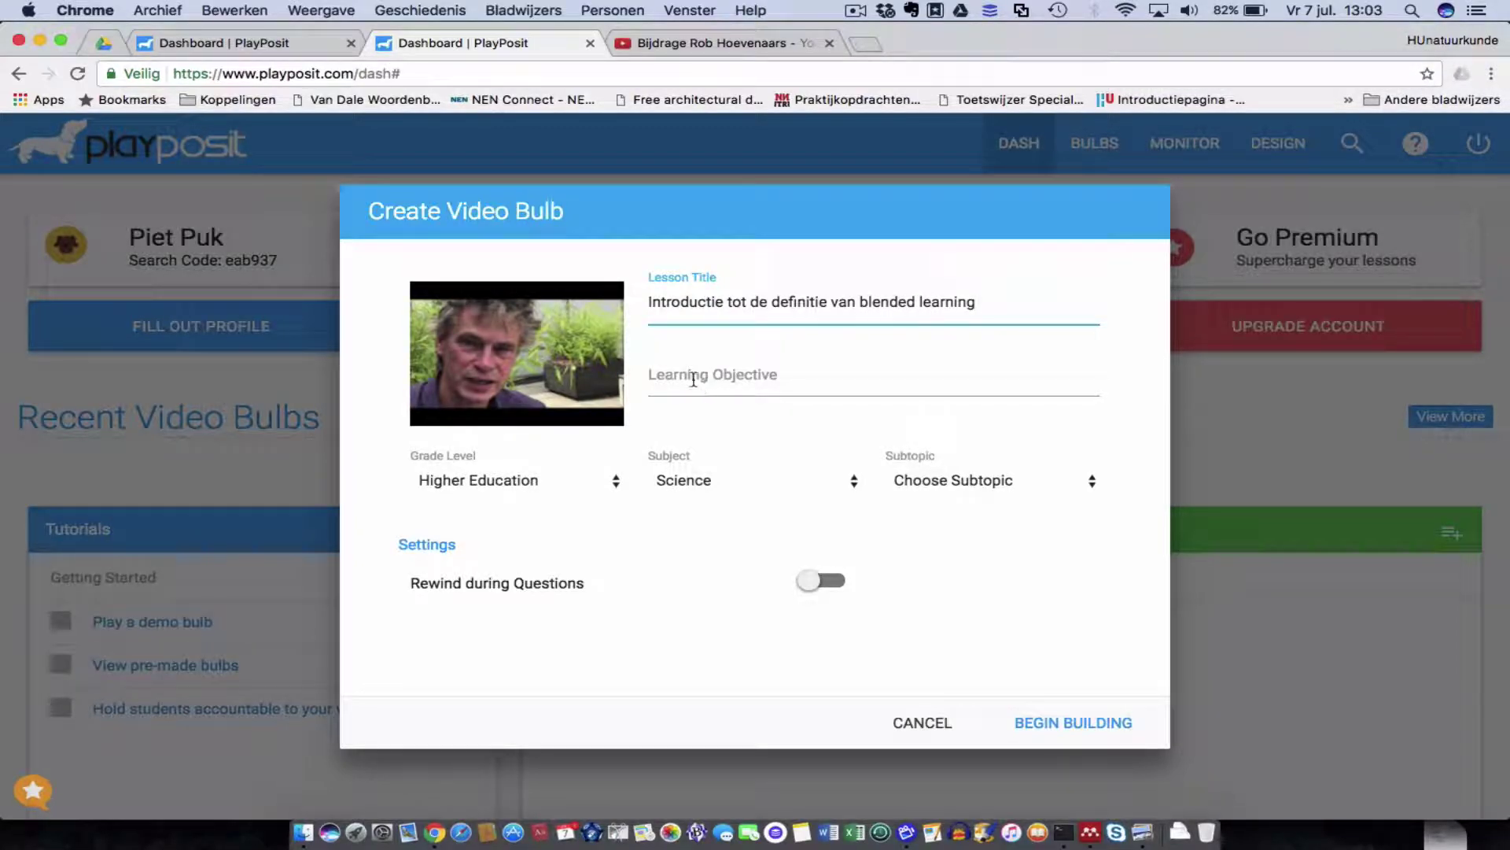
# Enter objective 'De juiste definitie kunnen geven van het begrip blended learning' and subtopic Other.
pyautogui.click(693, 380)
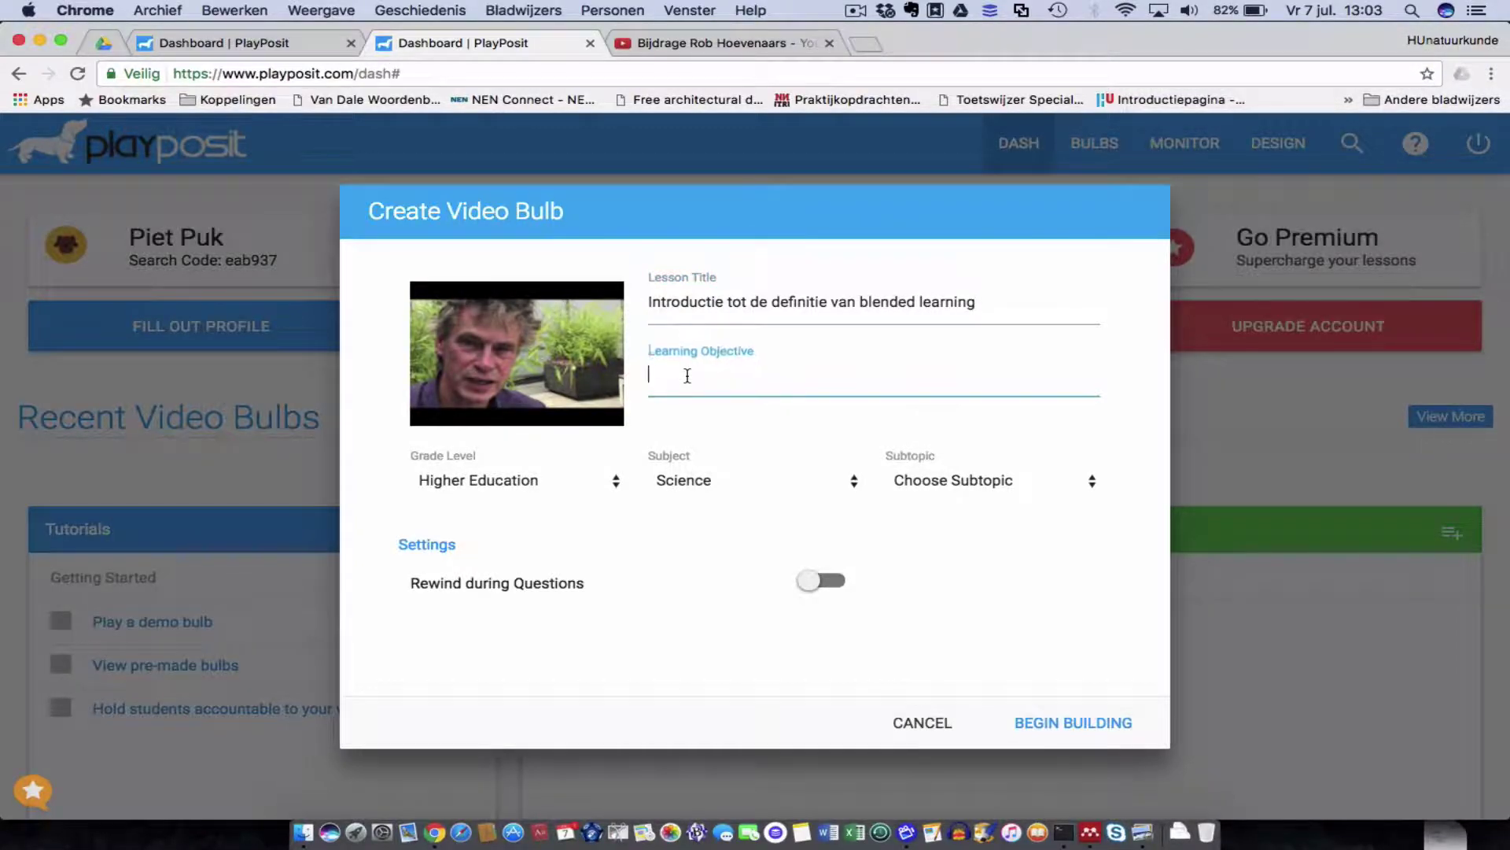
pyautogui.write('De juis')
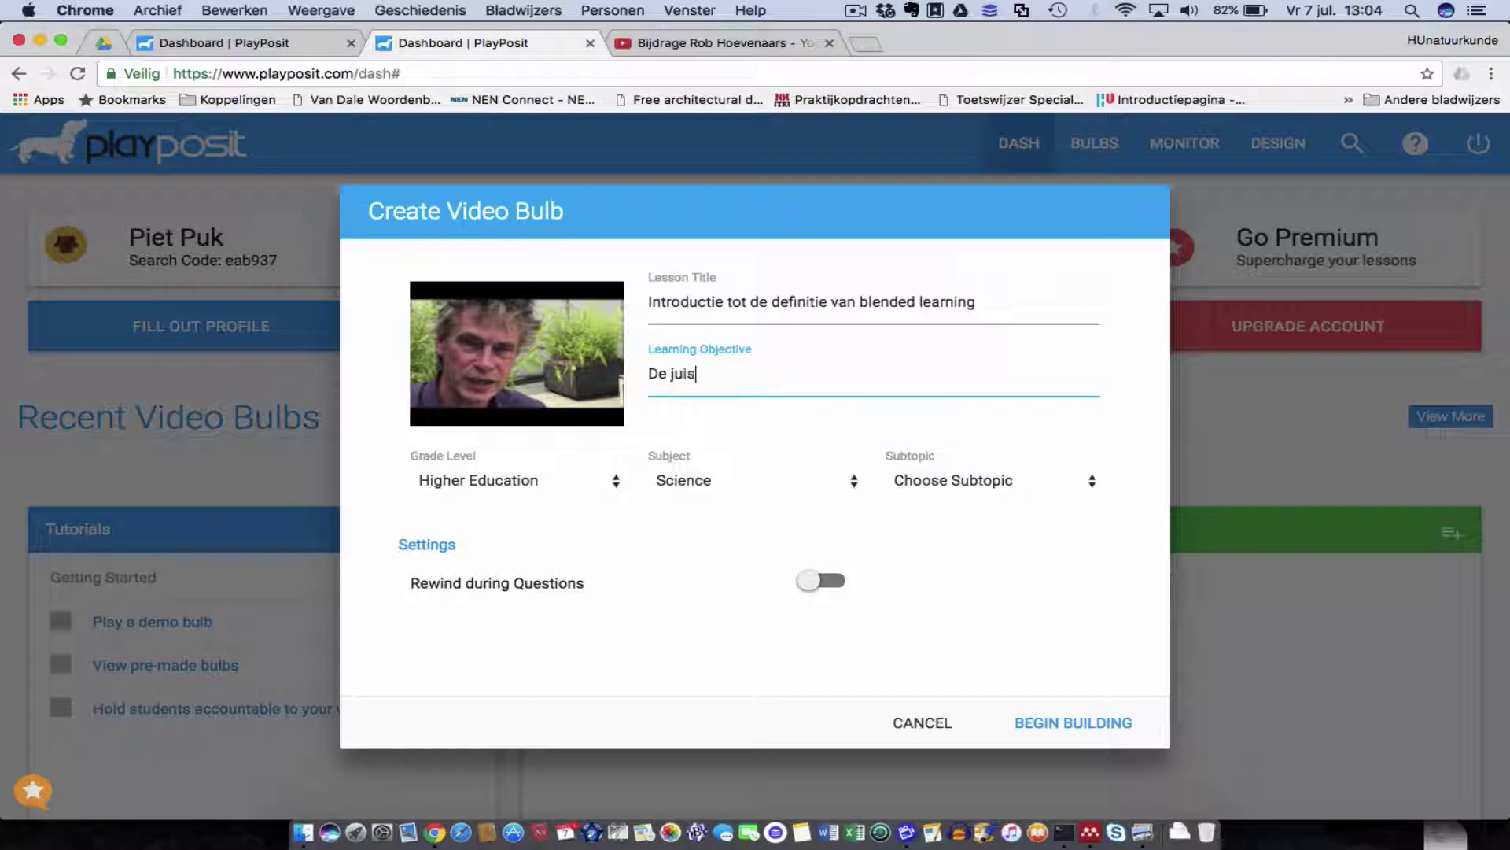
pyautogui.write('te definitie kunnen gev')
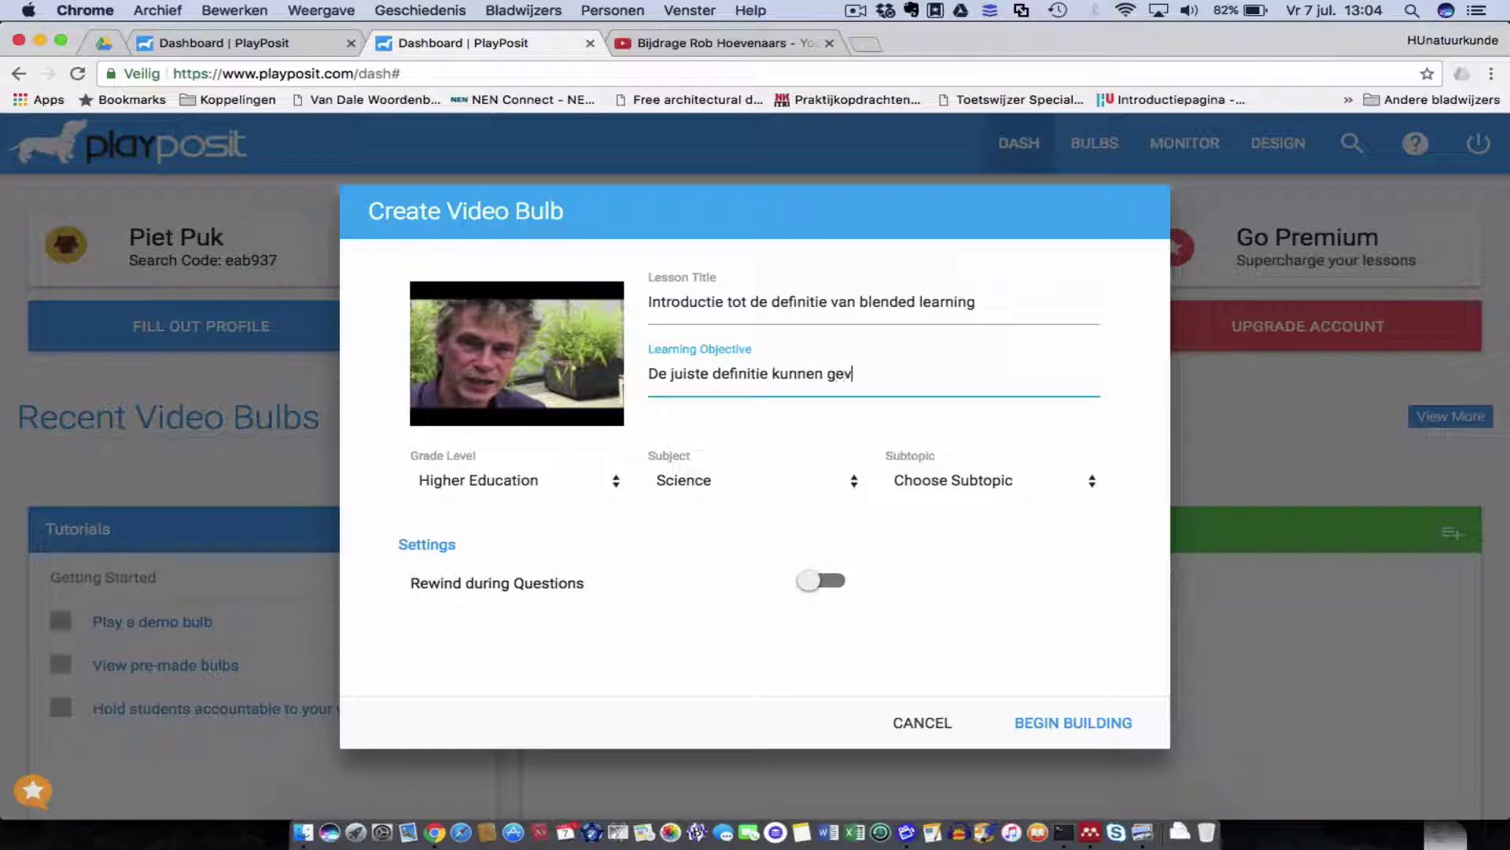
pyautogui.write('en van het begrip blended learning')
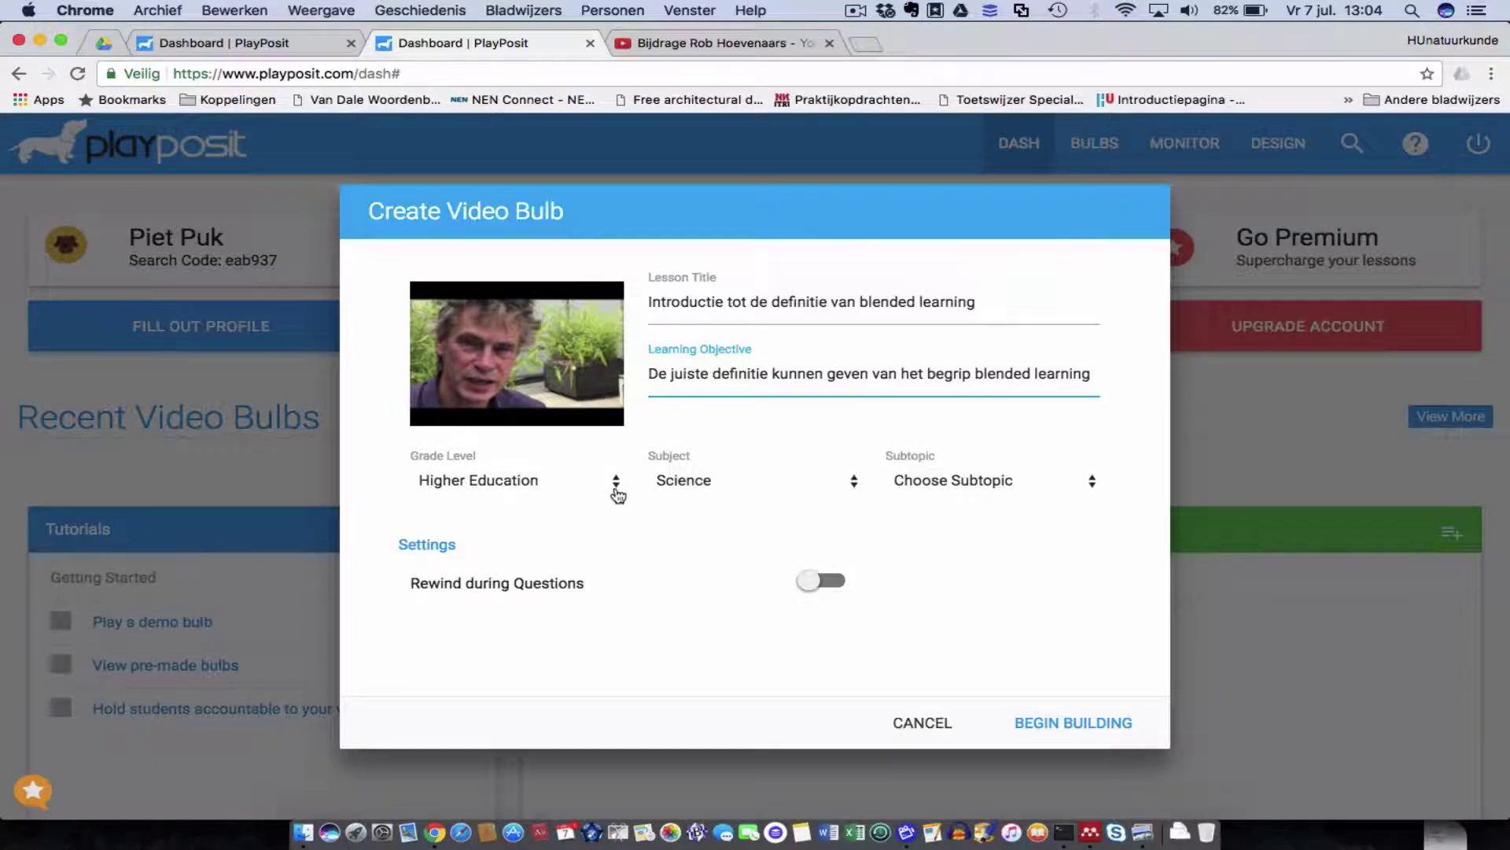
pyautogui.click(1090, 481)
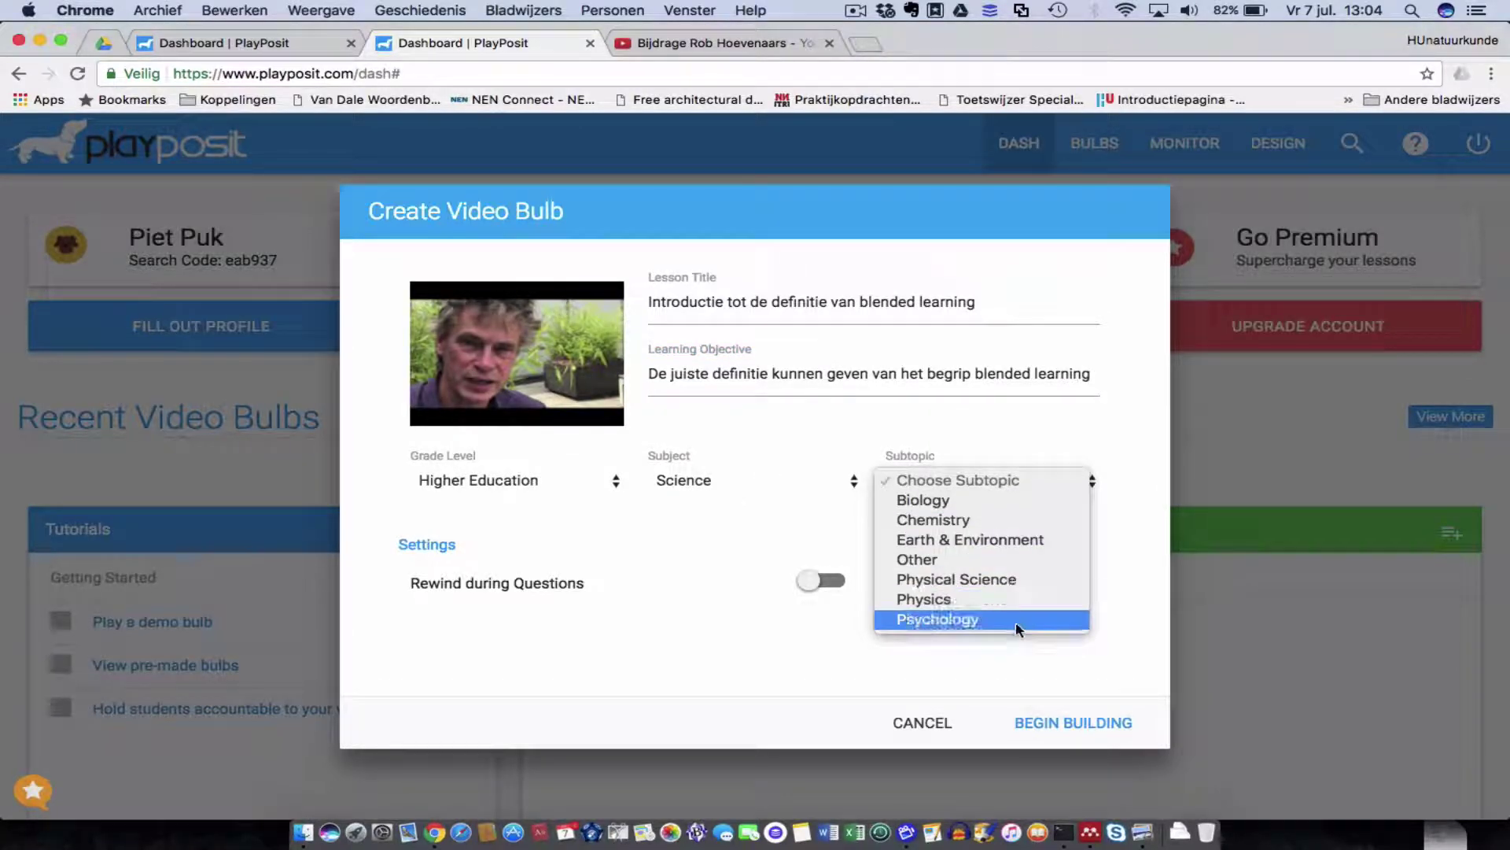
pyautogui.click(979, 560)
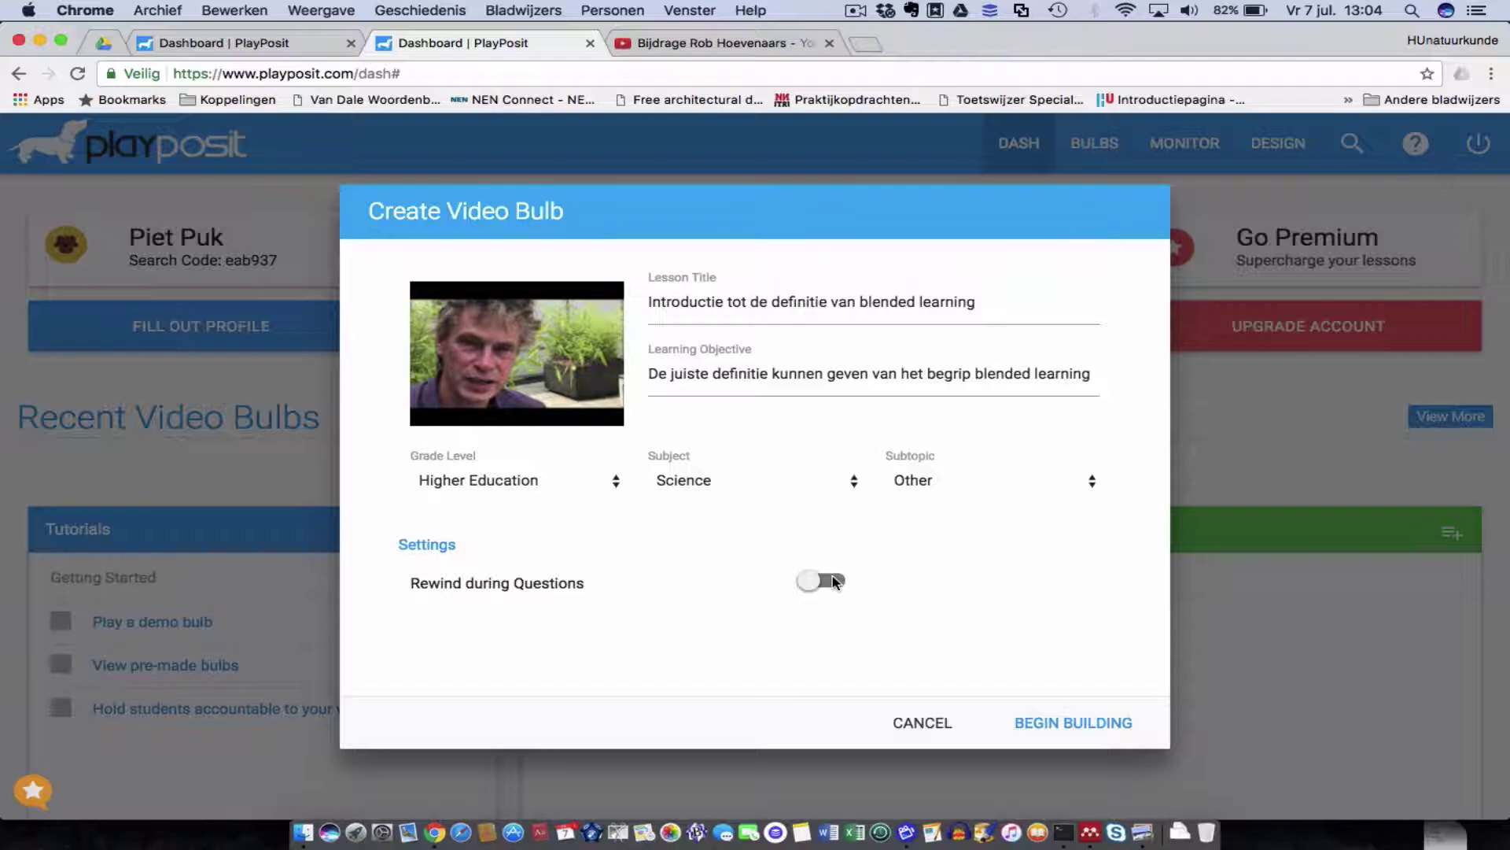
# Leave Rewind during Questions off and create the bulb to open its editor.
pyautogui.click(834, 582)
pyautogui.click(835, 582)
pyautogui.click(1078, 725)
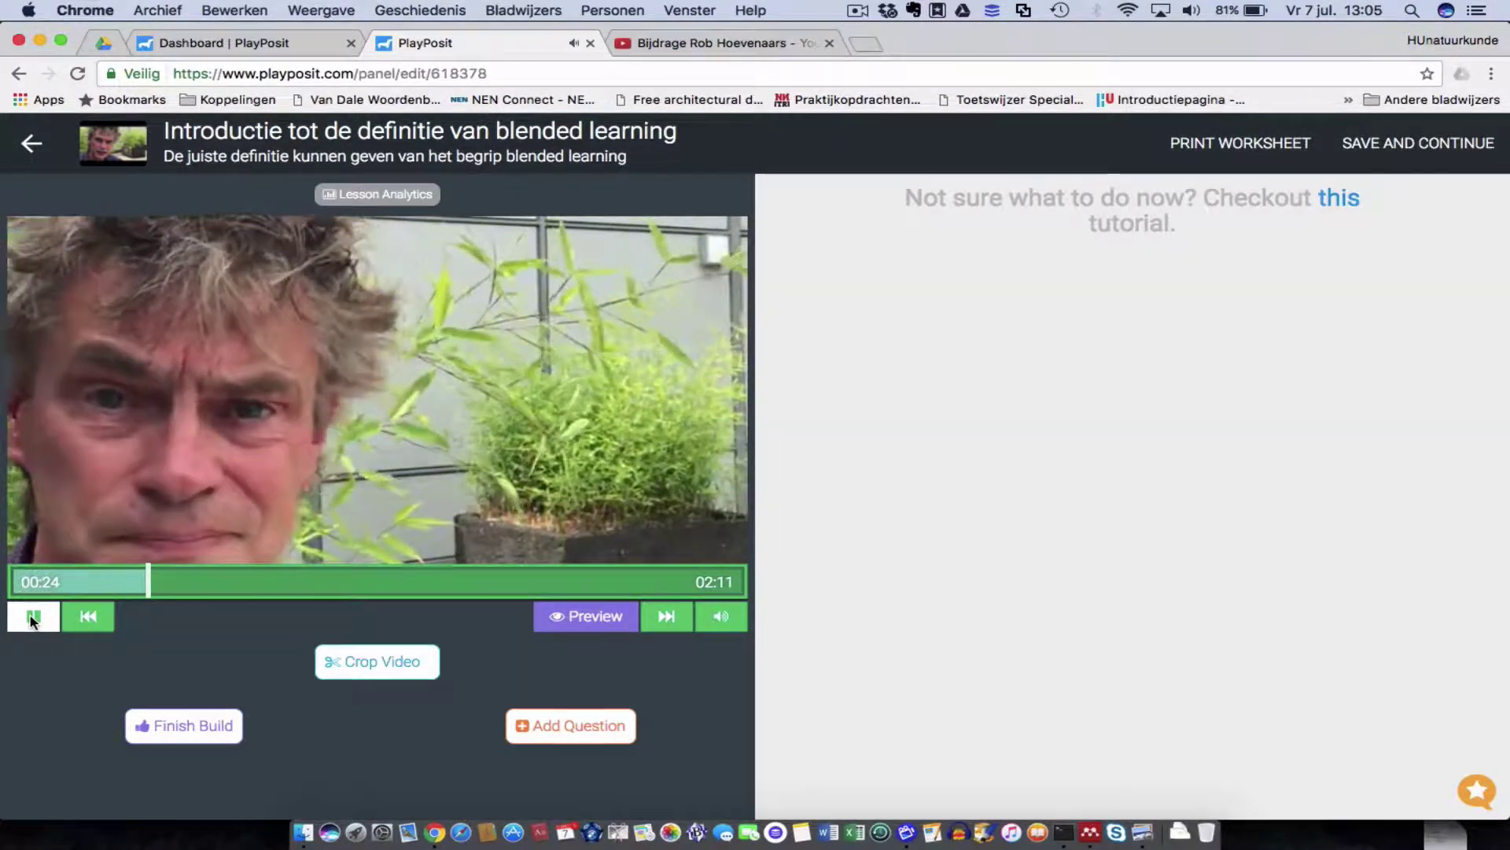
# Pause the video at 00:24 and add a question at that moment.
pyautogui.click(32, 619)
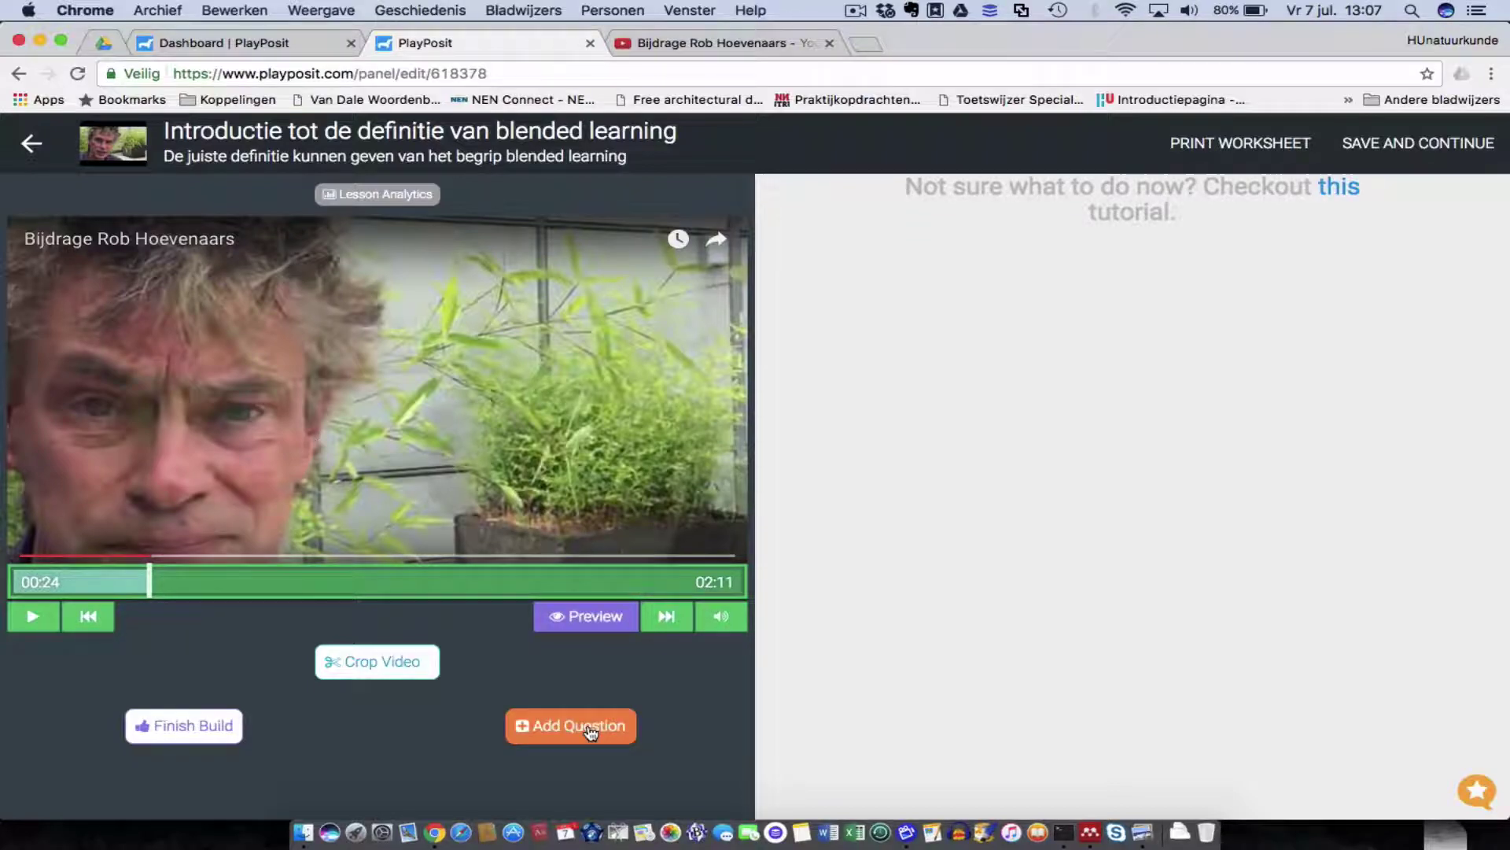
pyautogui.click(593, 725)
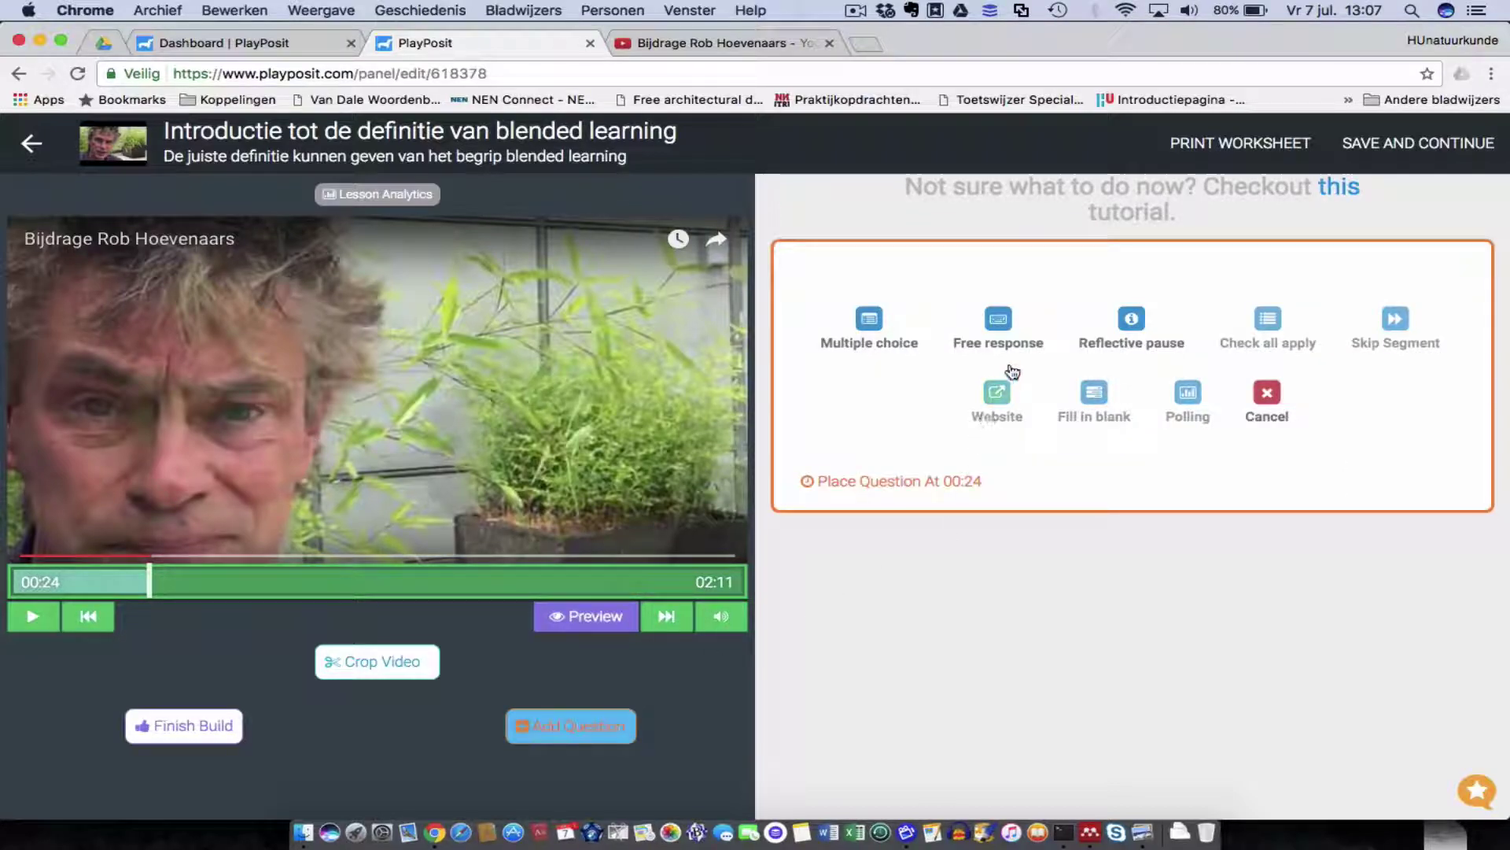
# Save a free-response question at 00:24: 'Geef de definitie van Blended Learning zoals net verteld door de spreker'.
pyautogui.click(1004, 322)
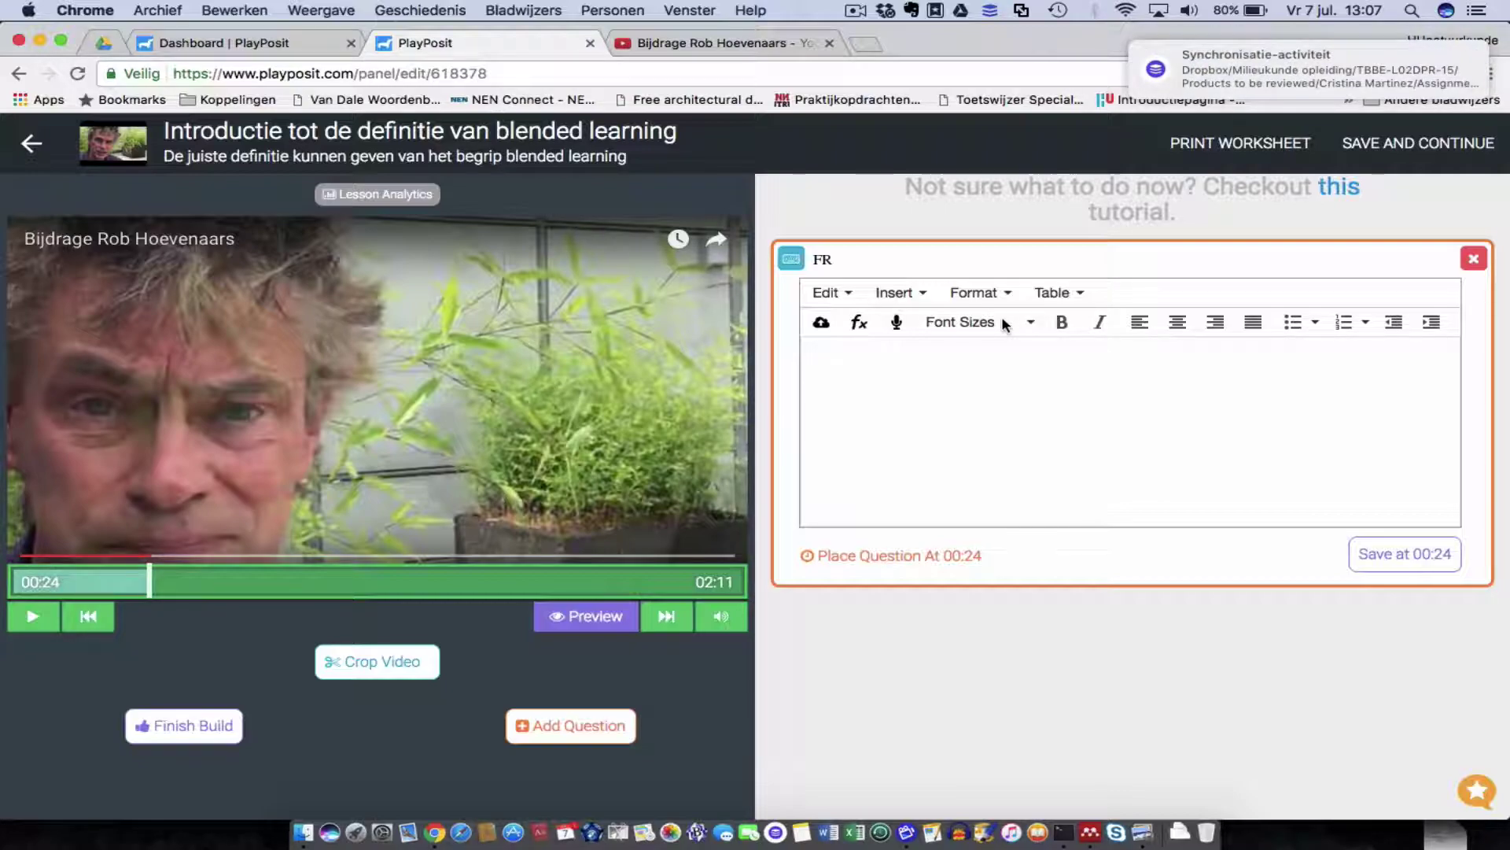
pyautogui.write('Geef ')
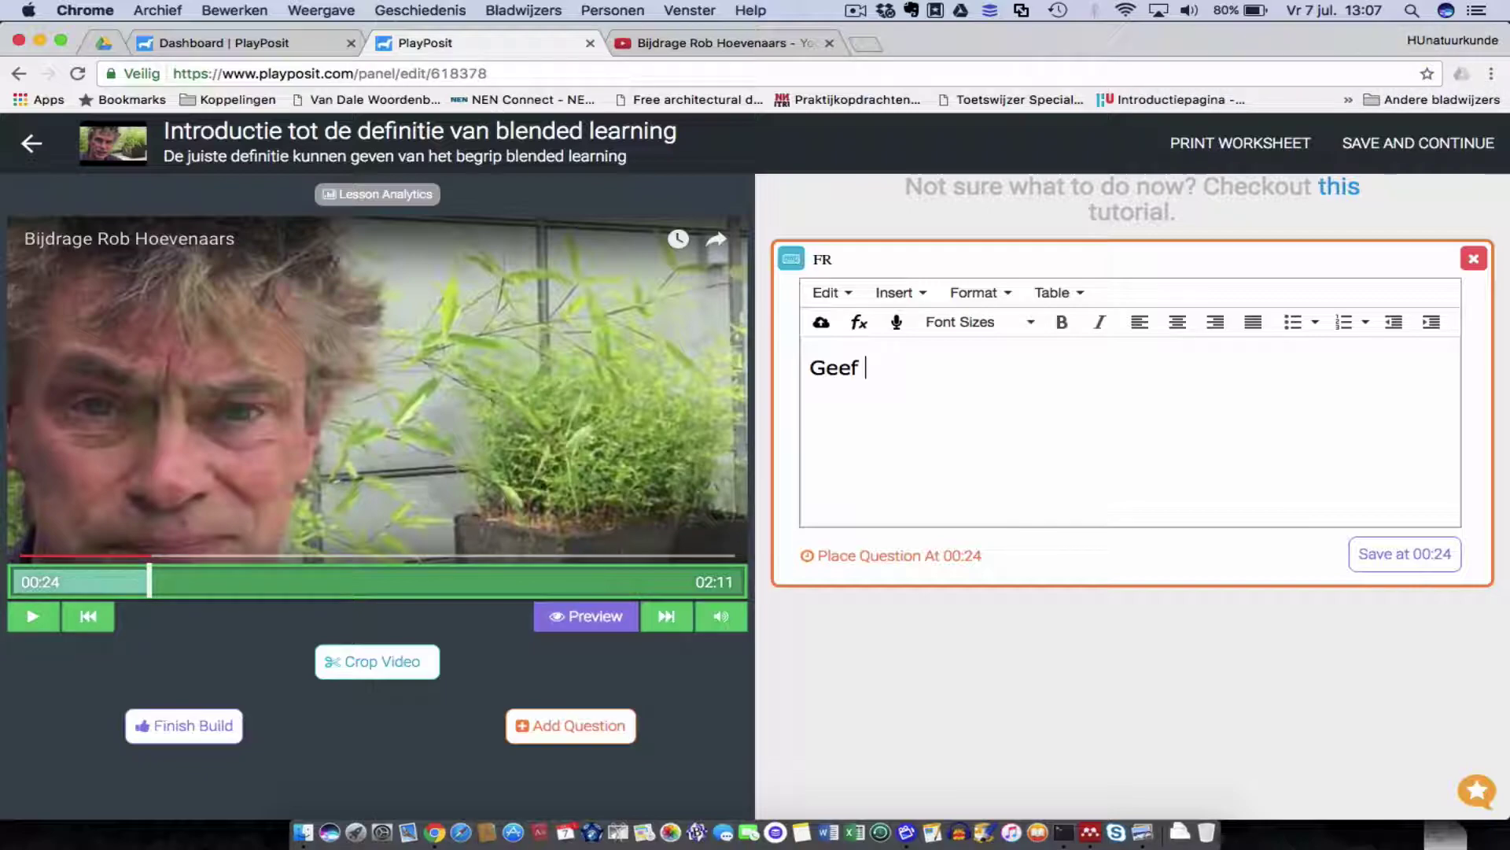
pyautogui.write('de defintie')
pyautogui.press('BackSpace')
pyautogui.press('BackSpace')
pyautogui.press('BackSpace')
pyautogui.write('itie van ')
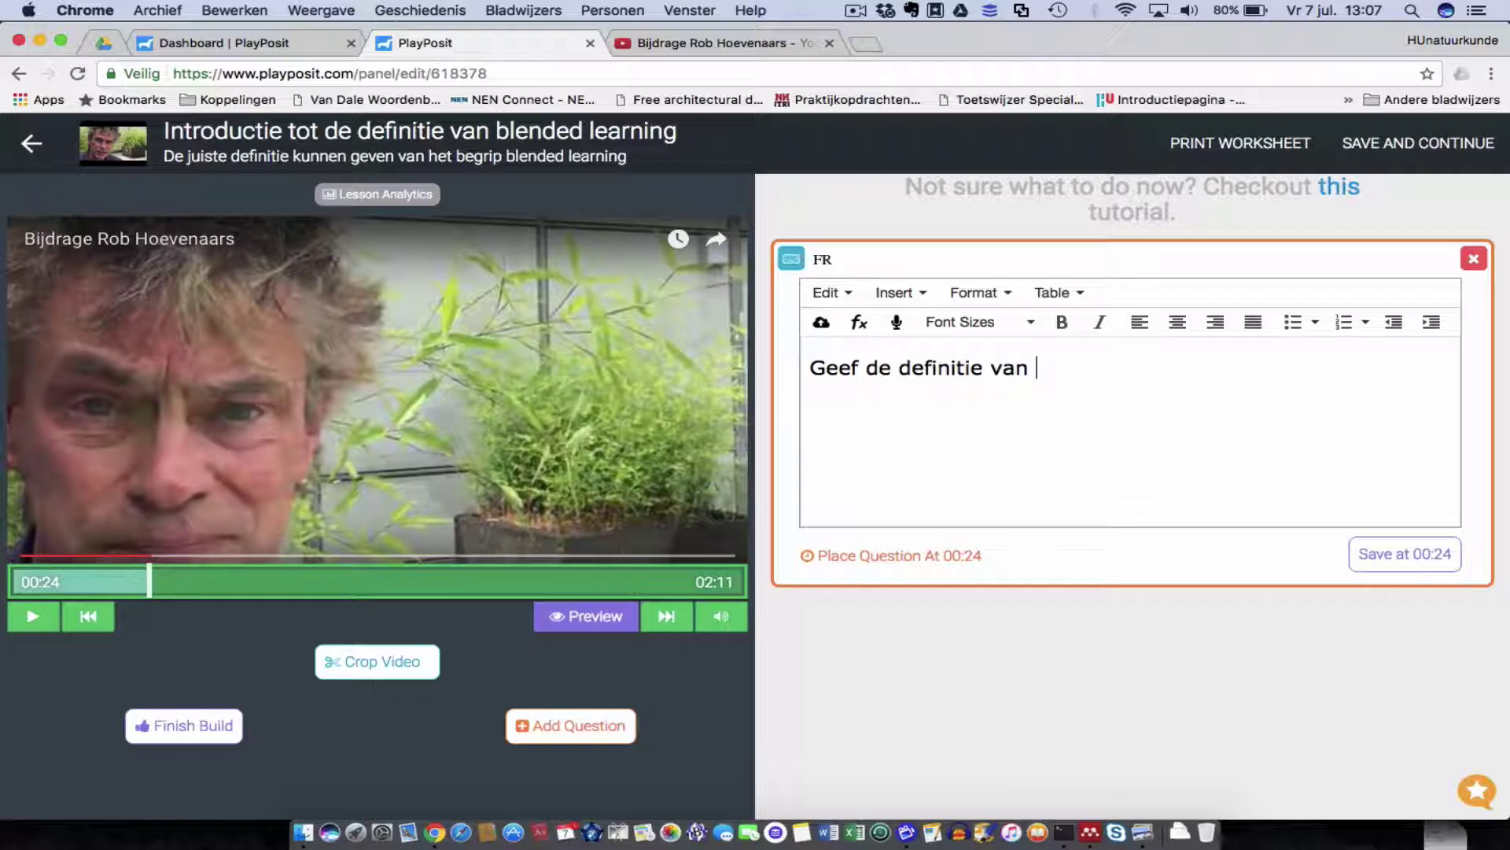
pyautogui.write('Blended Laening')
pyautogui.press('BackSpace')
pyautogui.press('BackSpace')
pyautogui.press('BackSpace')
pyautogui.press('BackSpace')
pyautogui.press('BackSpace')
pyautogui.press('BackSpace')
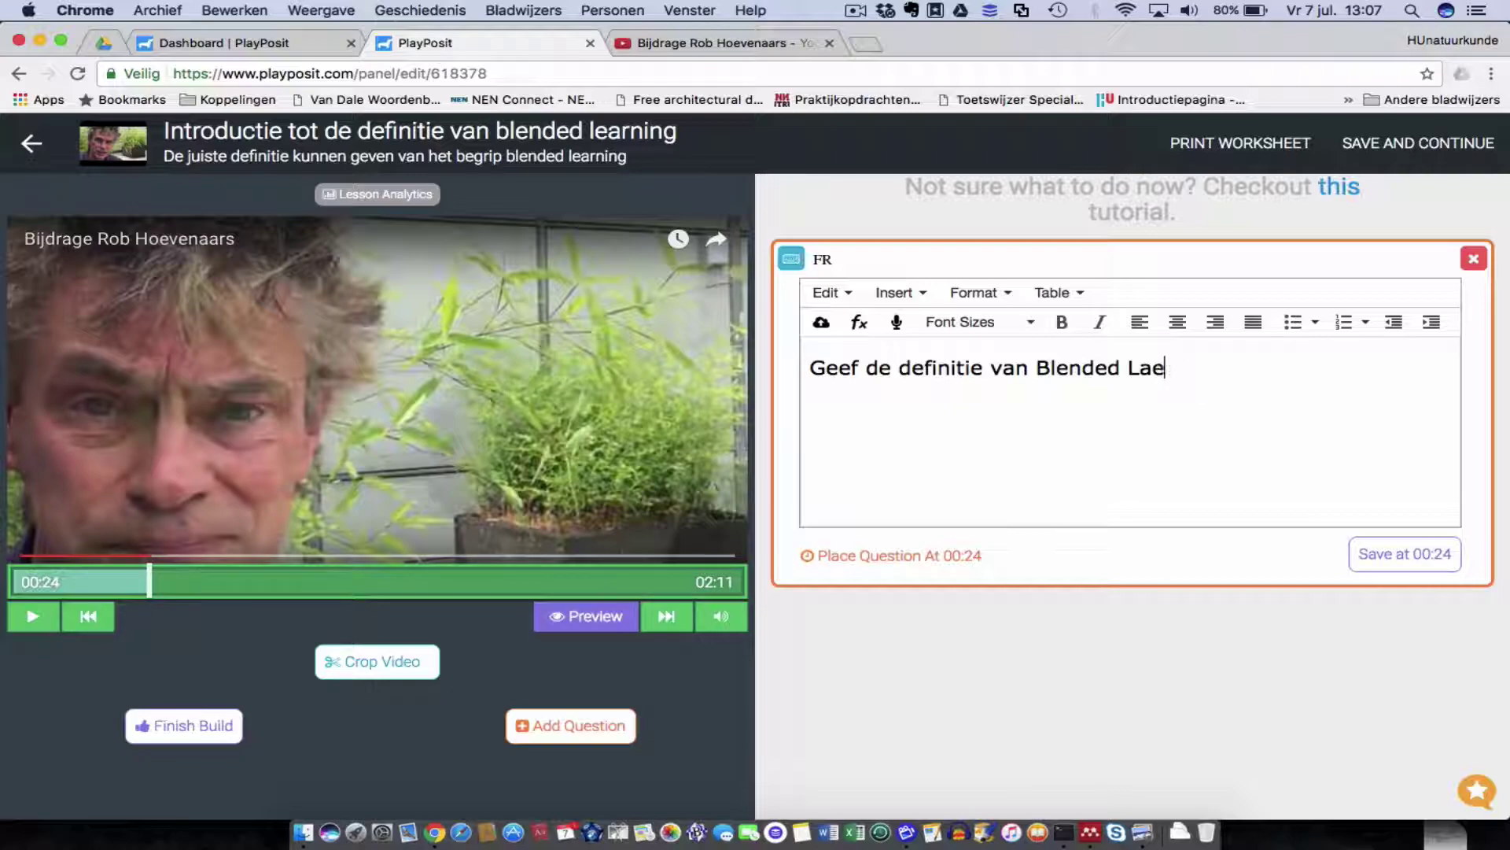
pyautogui.write('earning zoals net vertld')
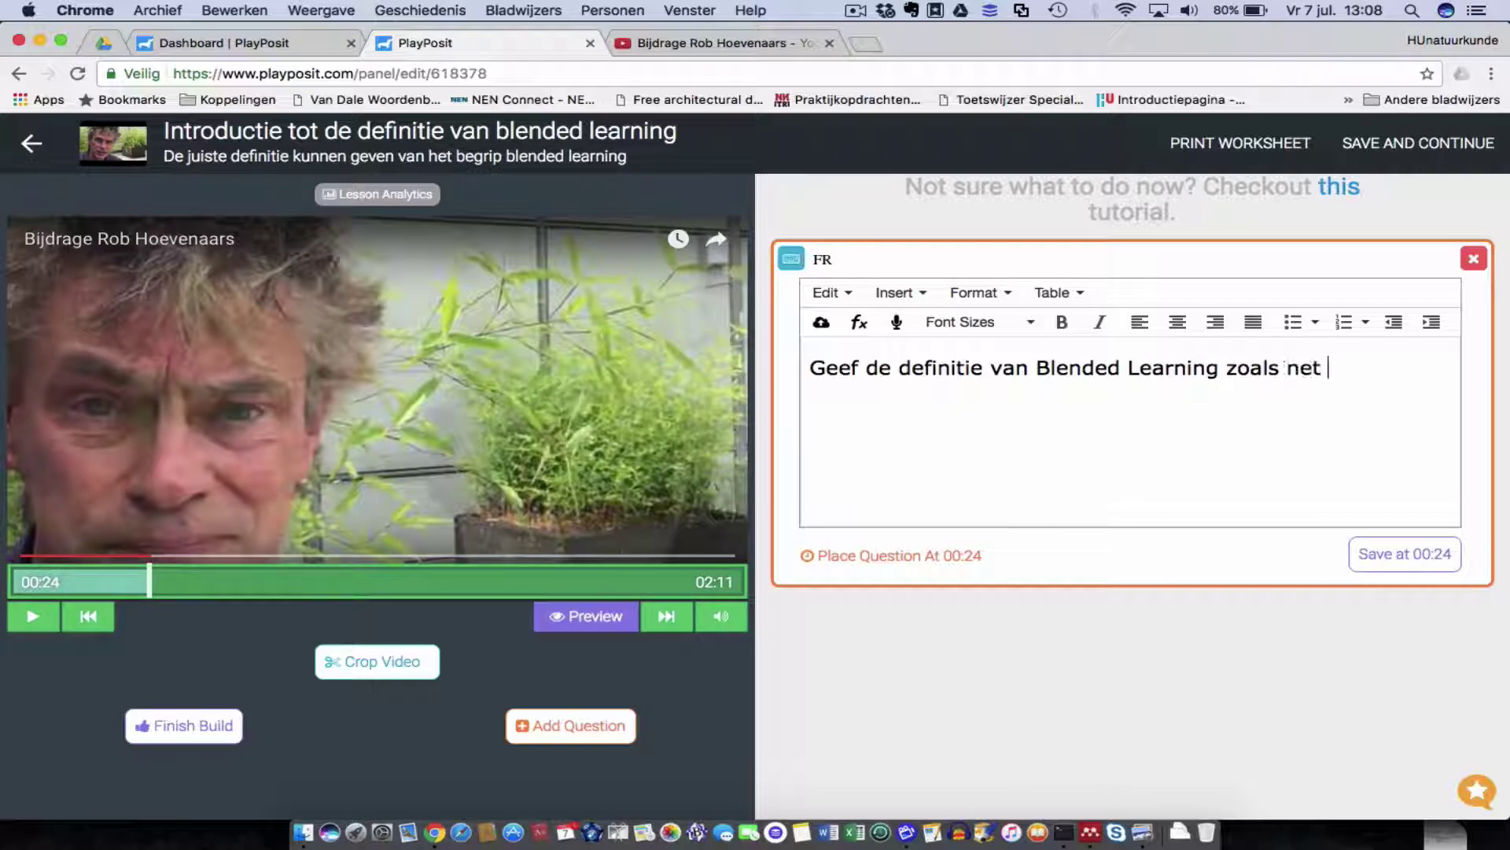
pyautogui.press('BackSpace')
pyautogui.press('BackSpace')
pyautogui.write('eld door de spreken')
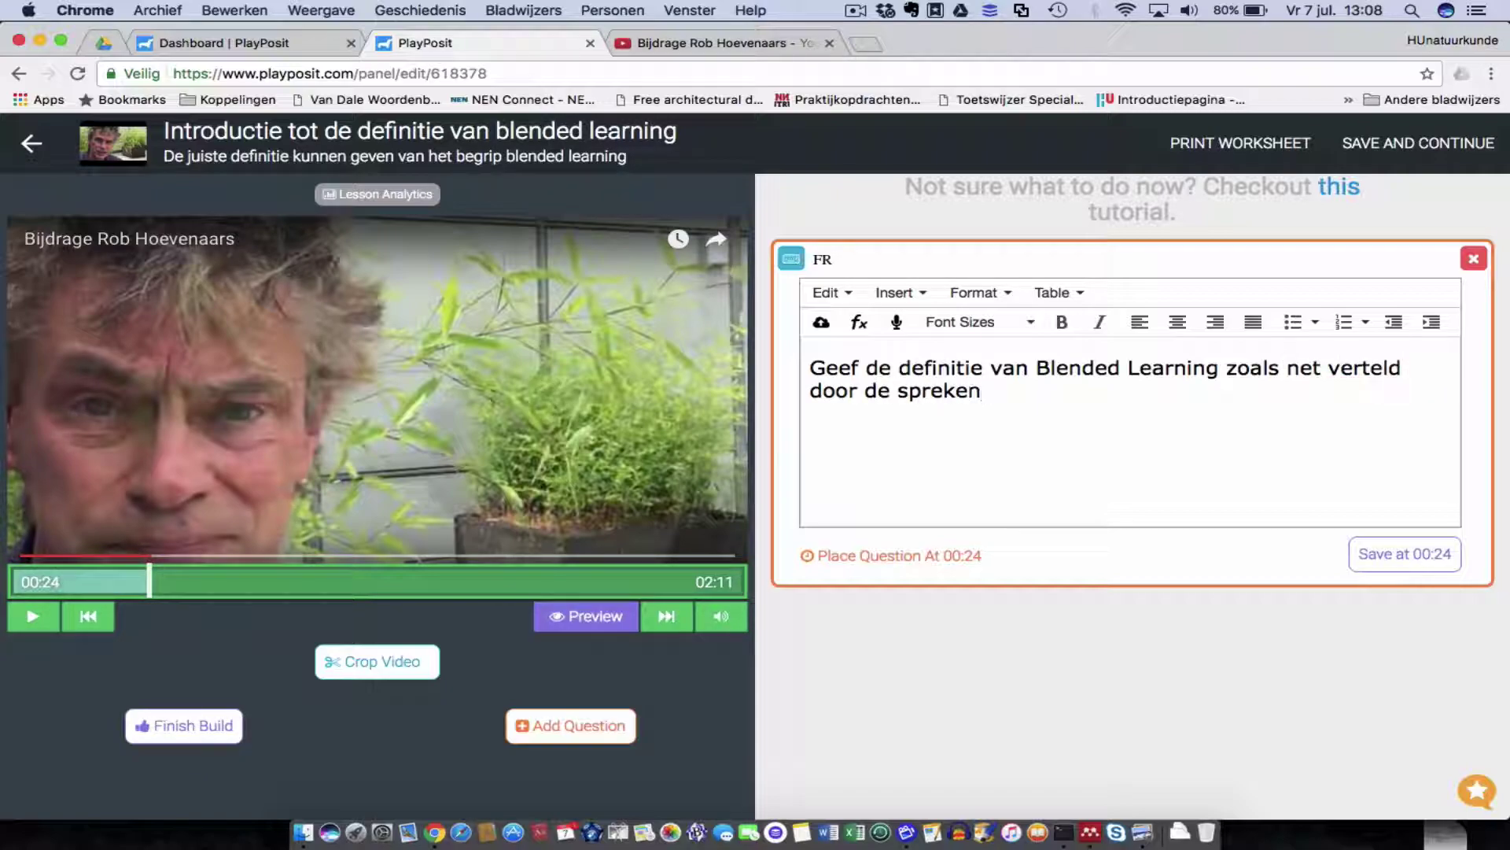
pyautogui.press('BackSpace')
pyautogui.write('r')
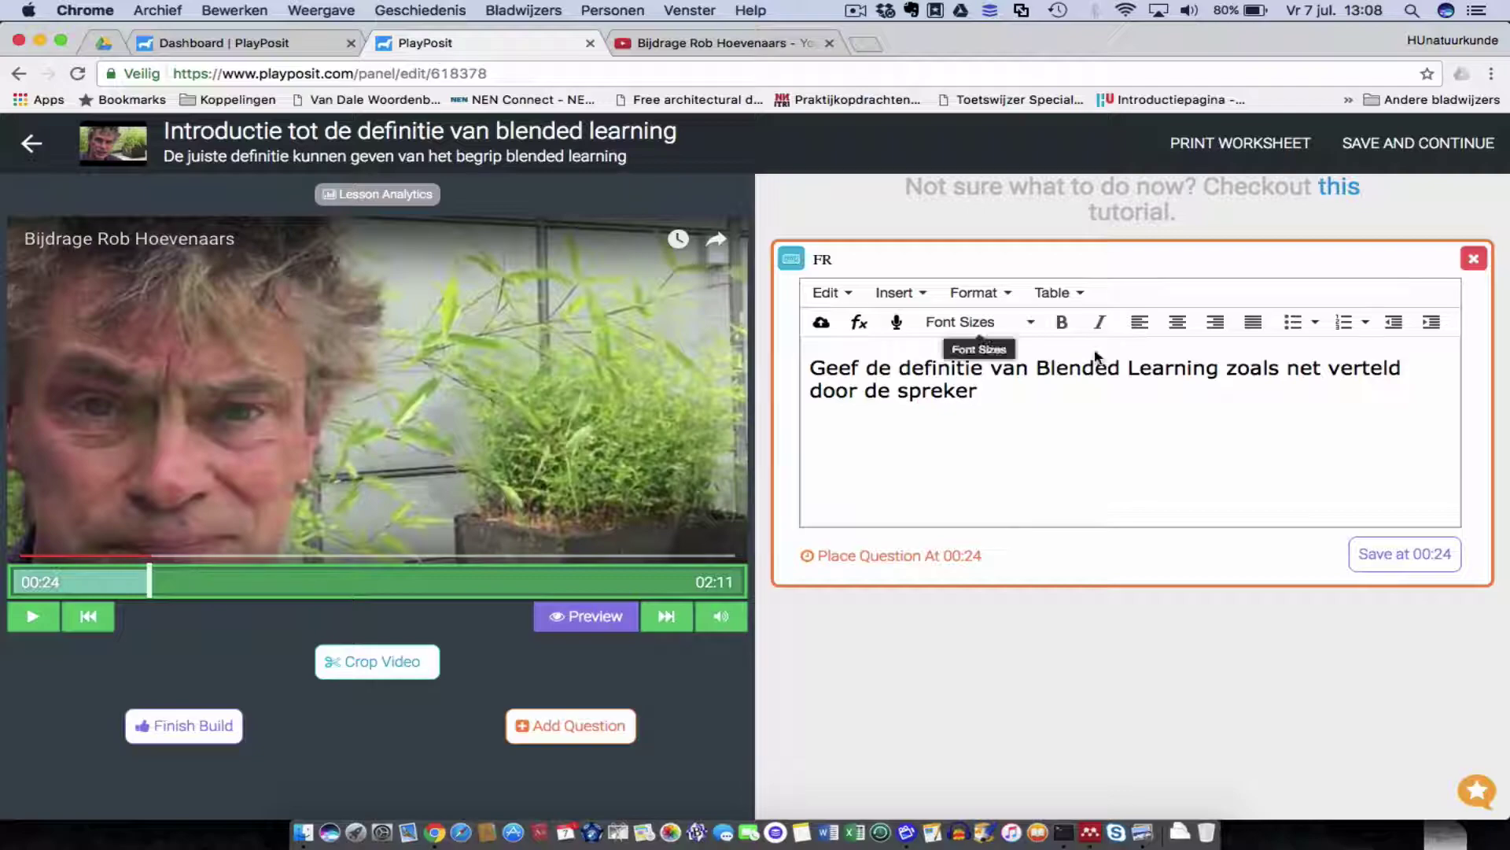
pyautogui.click(1416, 556)
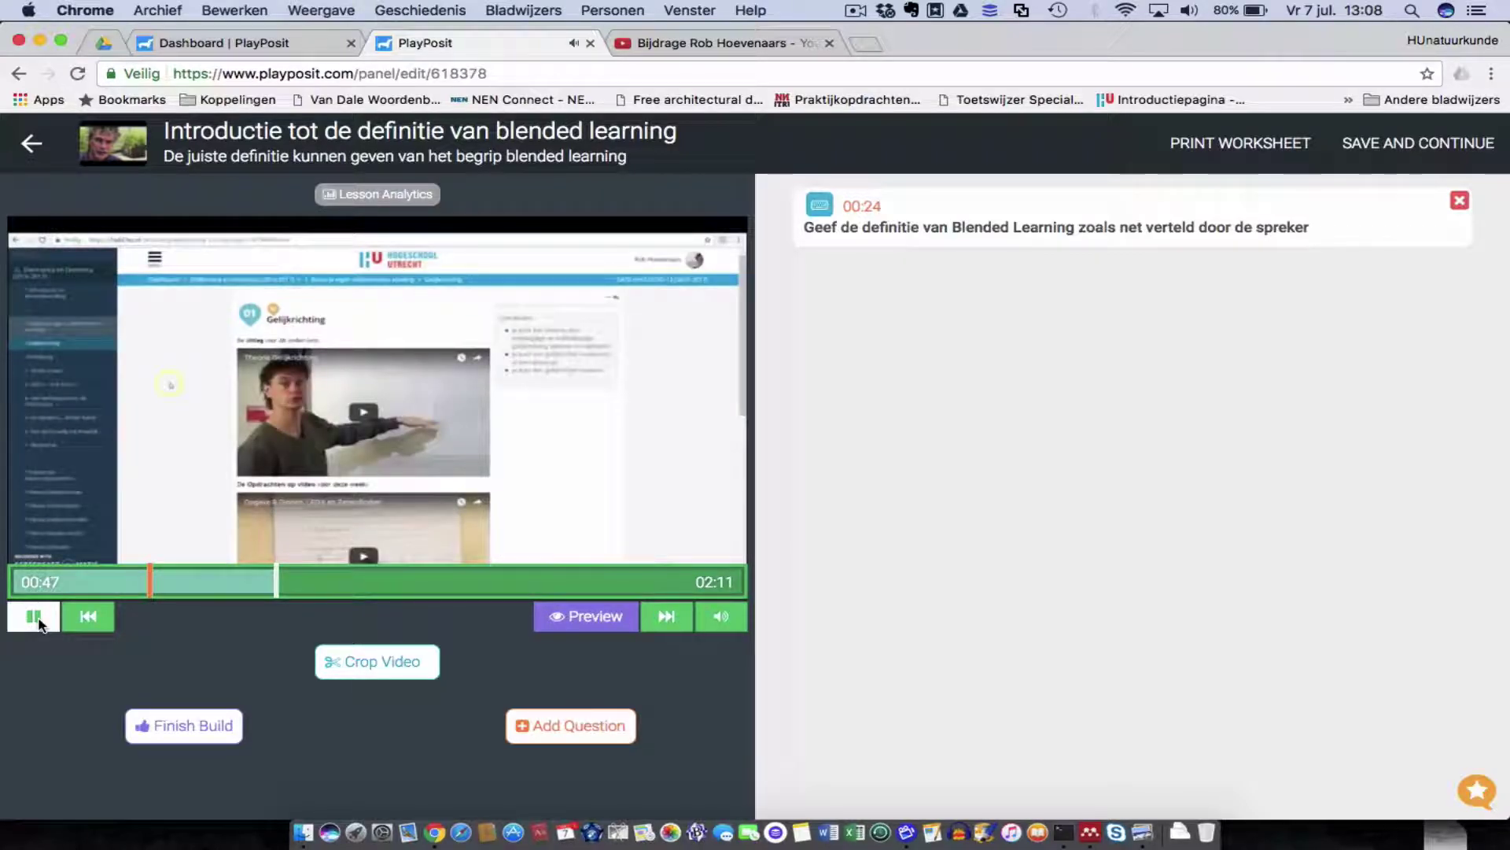
# Pause the video at 00:51 and start adding a second question there.
pyautogui.click(33, 620)
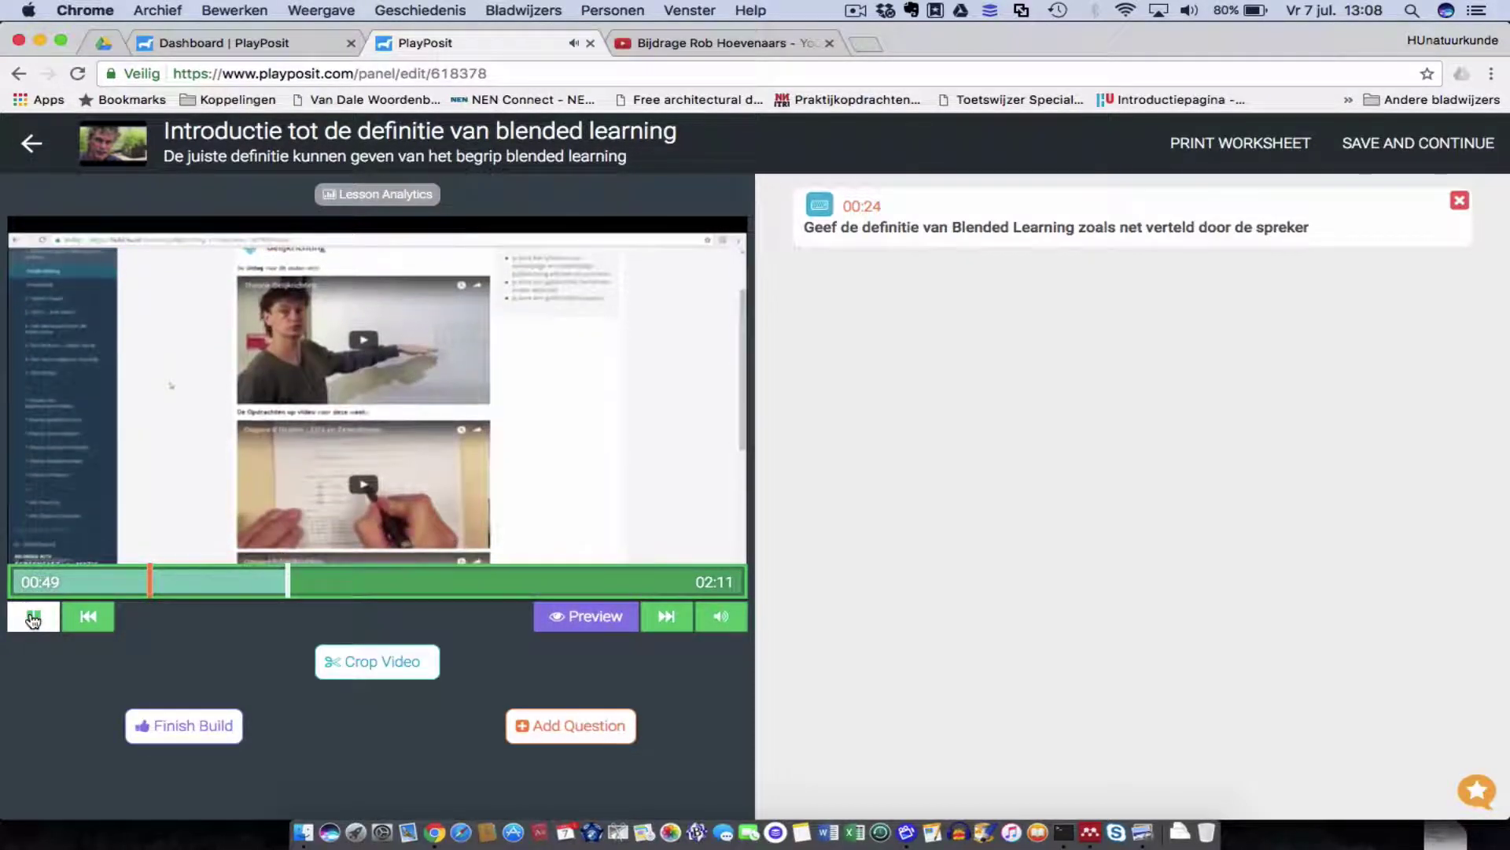
pyautogui.click(33, 620)
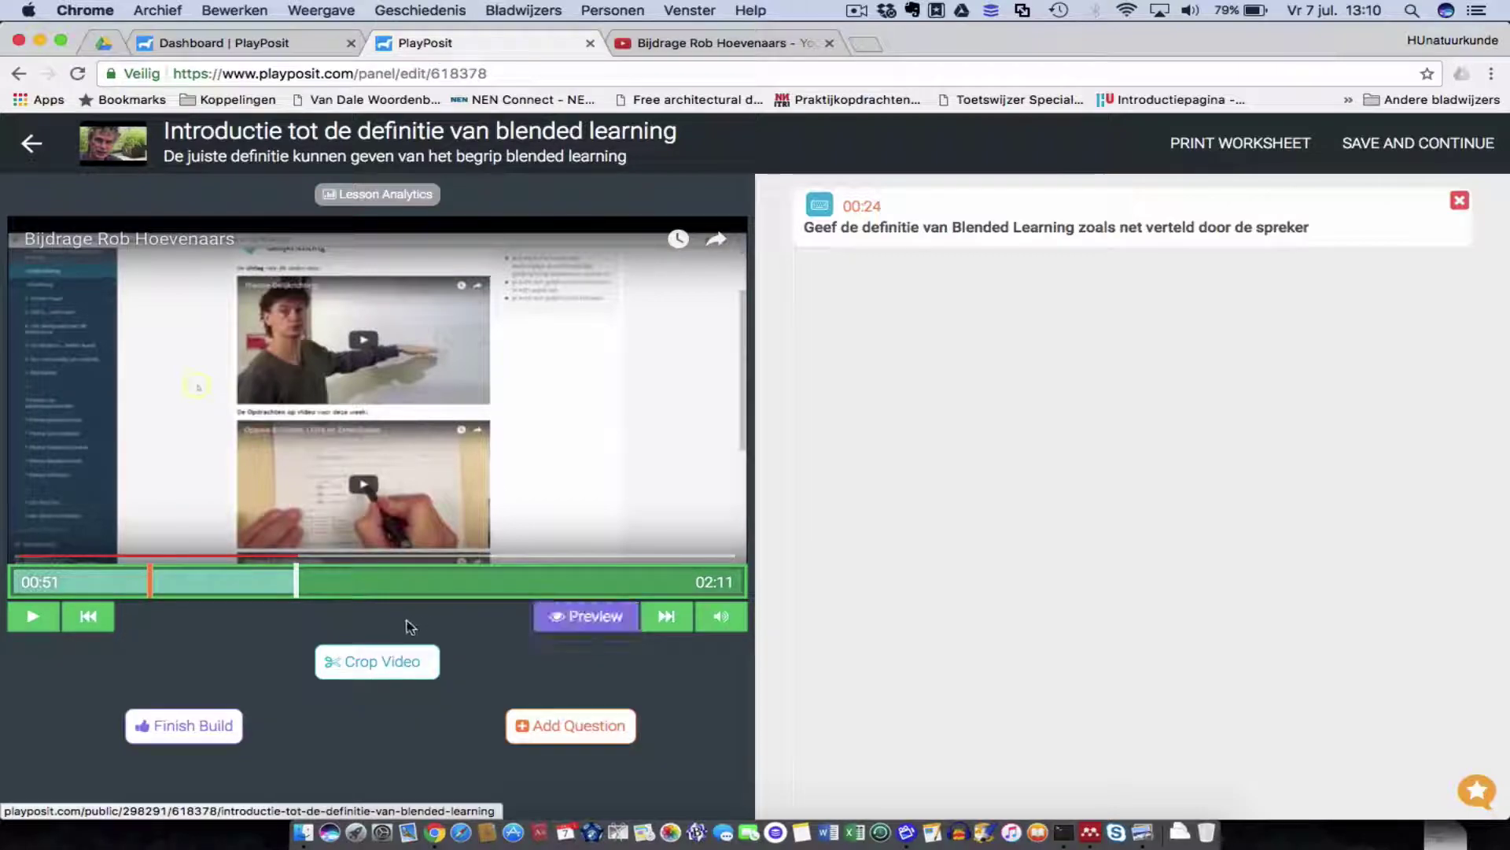
pyautogui.click(555, 728)
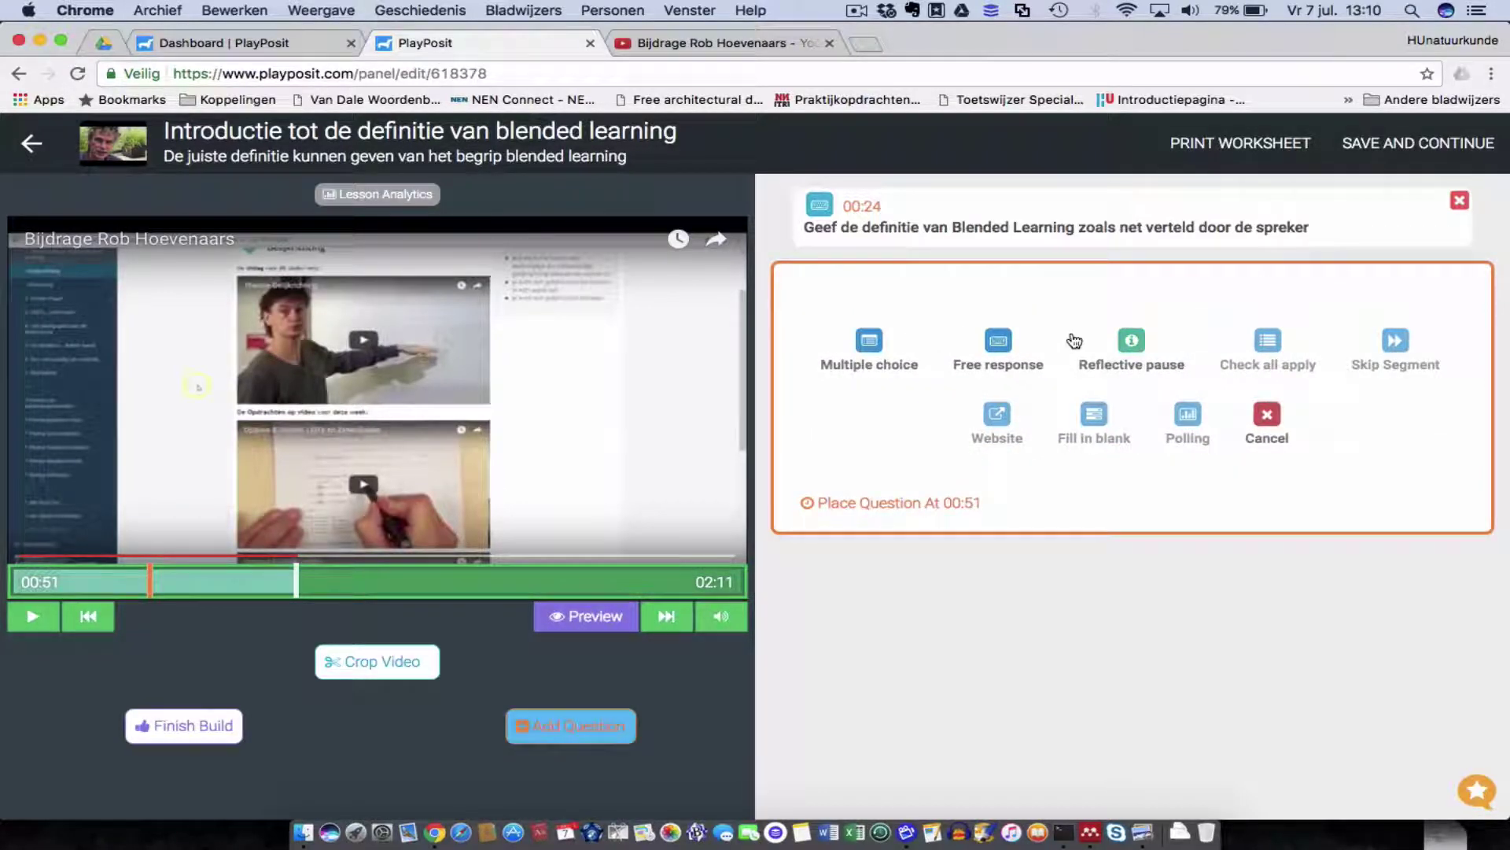
# Save a free-response question at 00:51 asking what DLO stands for and its importance for Blended learning.
pyautogui.click(1000, 355)
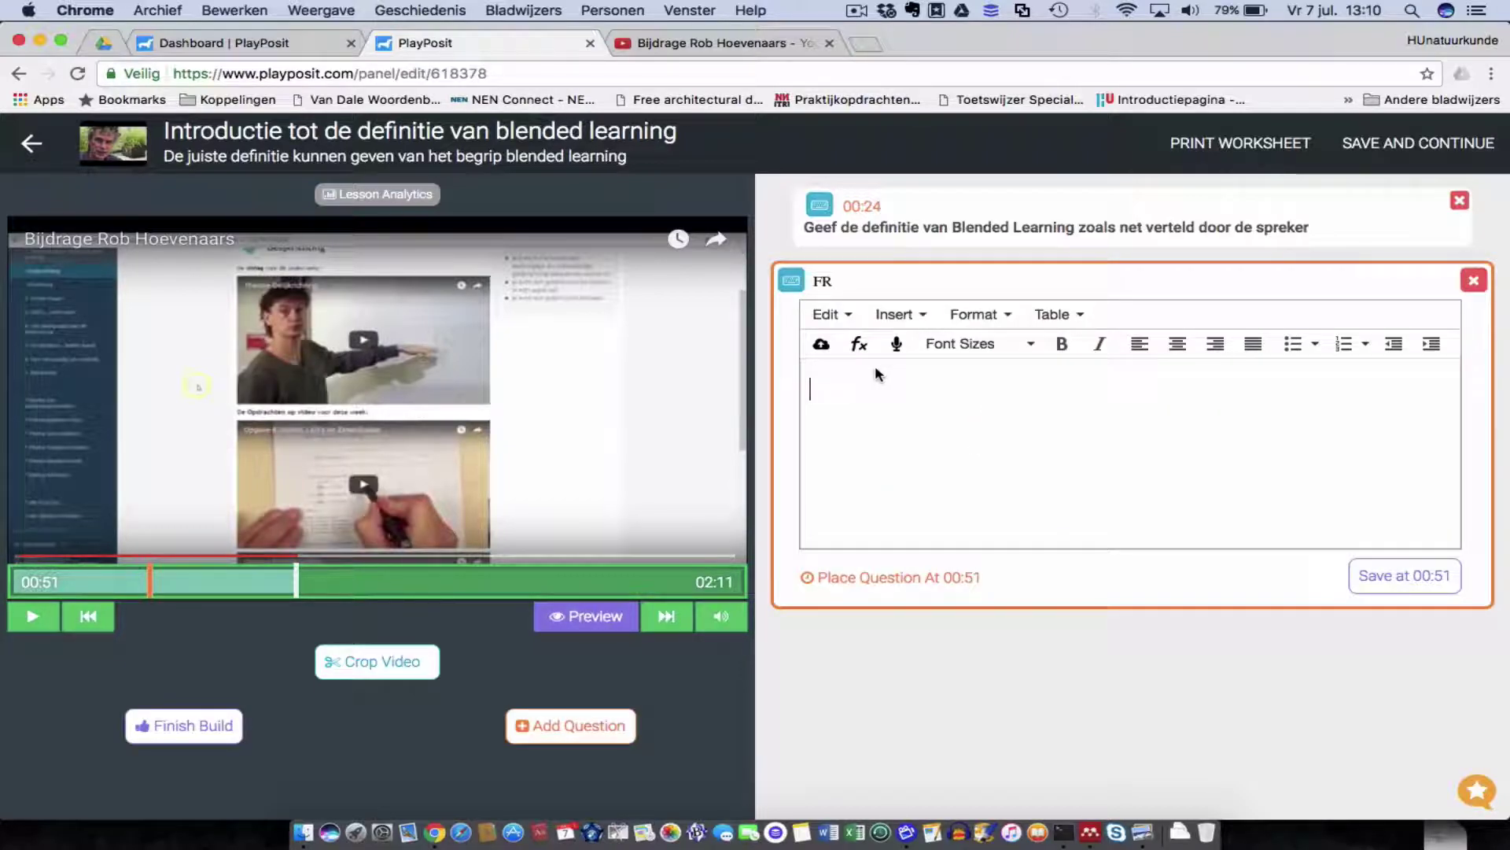
pyautogui.write('Waar s')
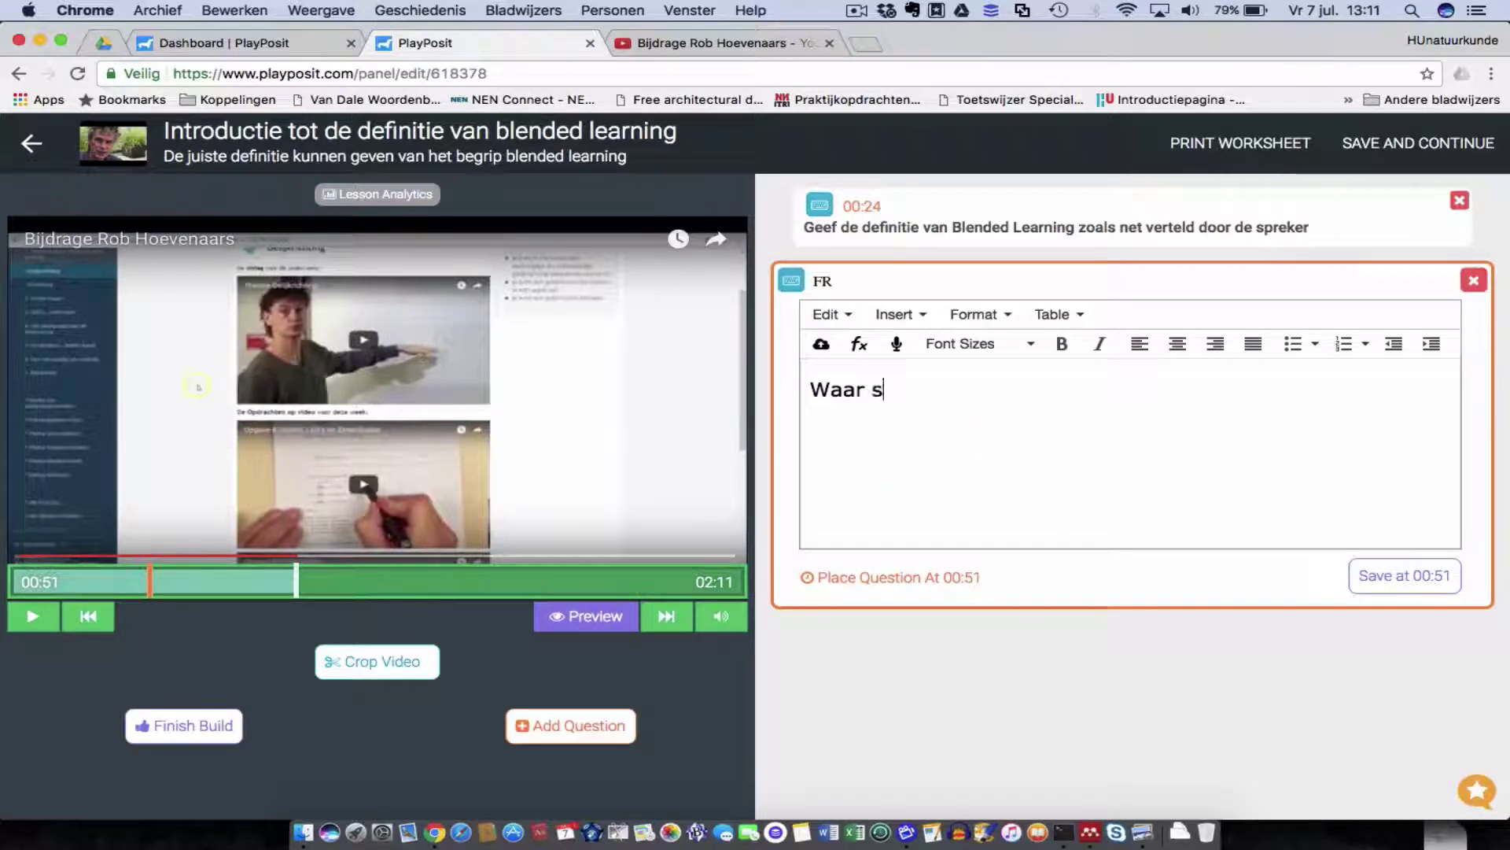
pyautogui.write('taat de afkort')
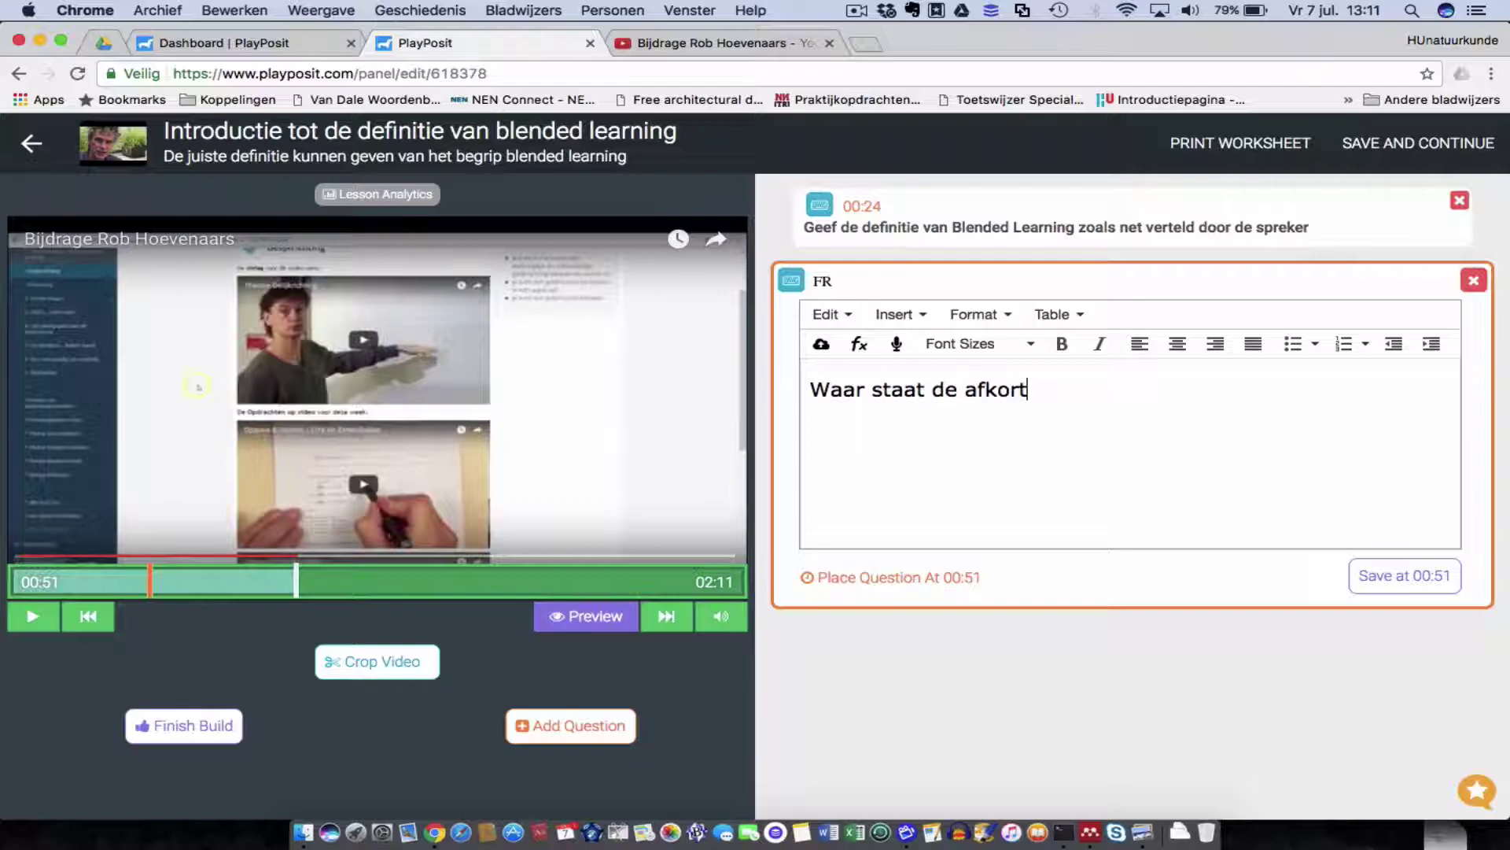
pyautogui.write('ing DLO voor en ')
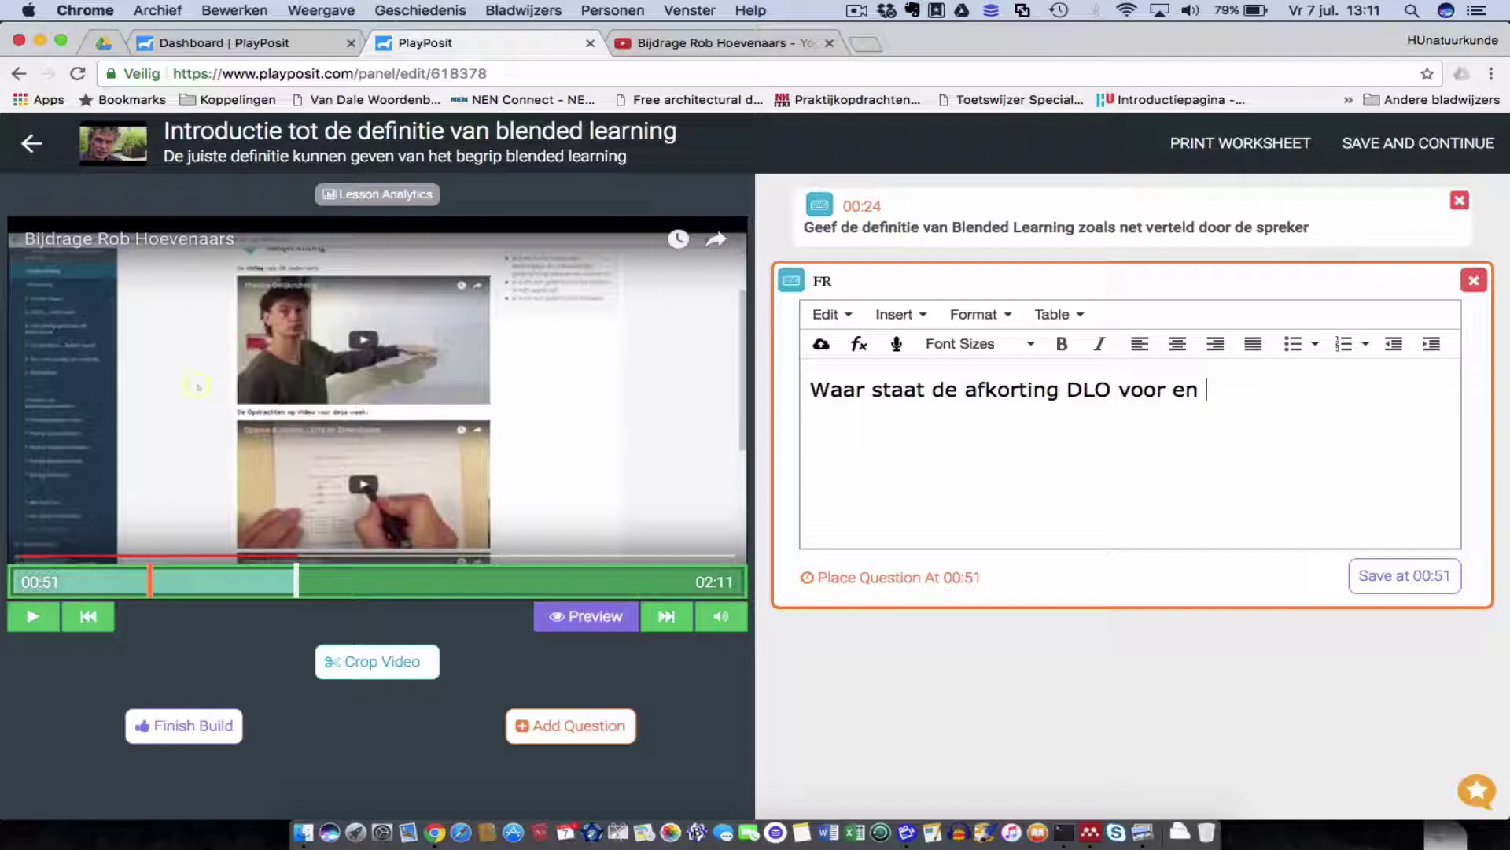
pyautogui.write('wel')
pyautogui.press('BackSpace')
pyautogui.write('elk belang heeft een DLO voor Blendend learning?')
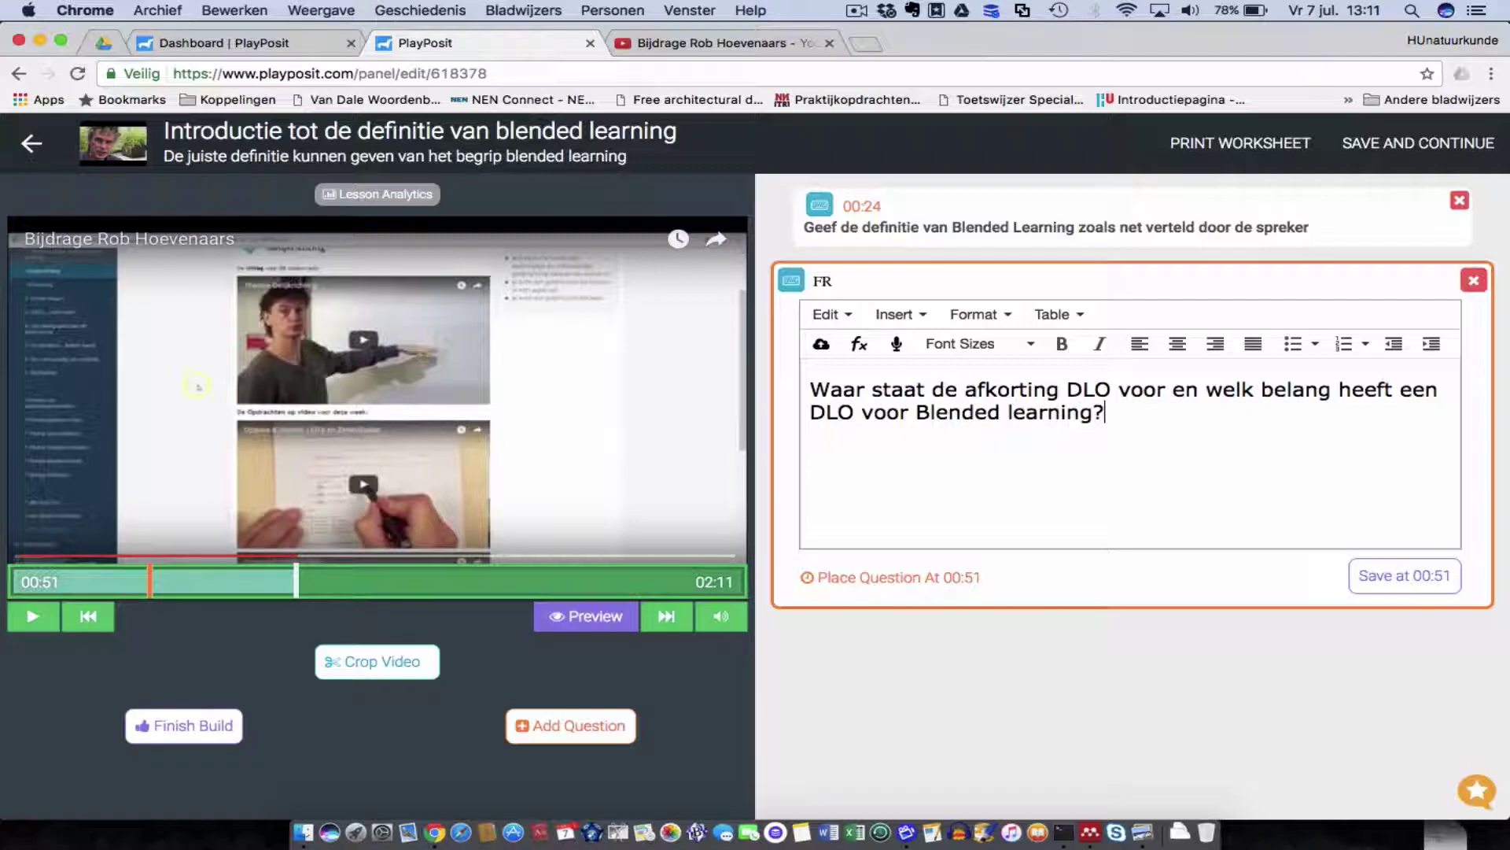
pyautogui.click(1424, 576)
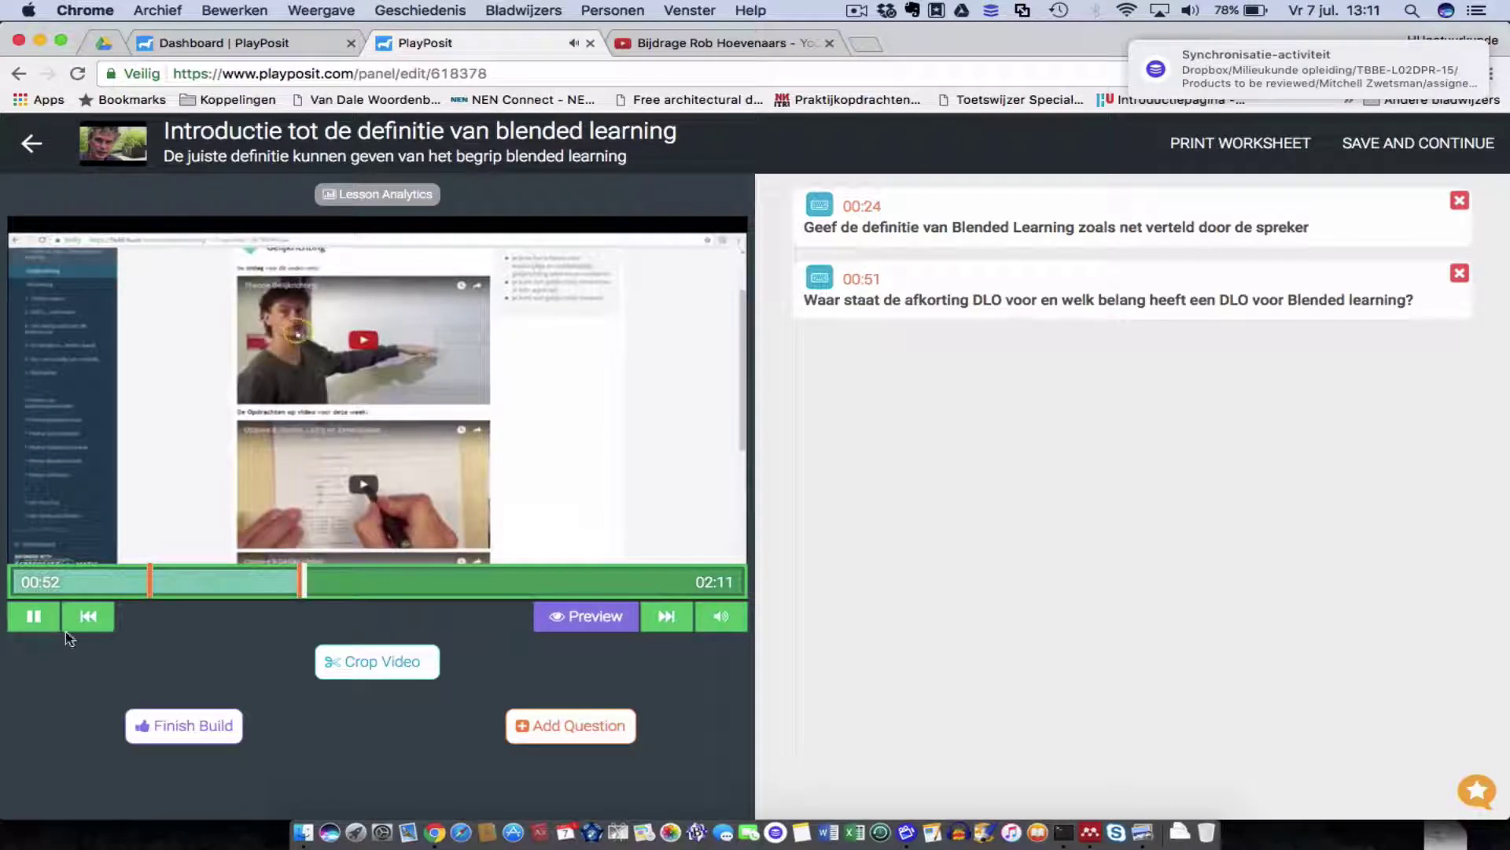
pyautogui.click(28, 617)
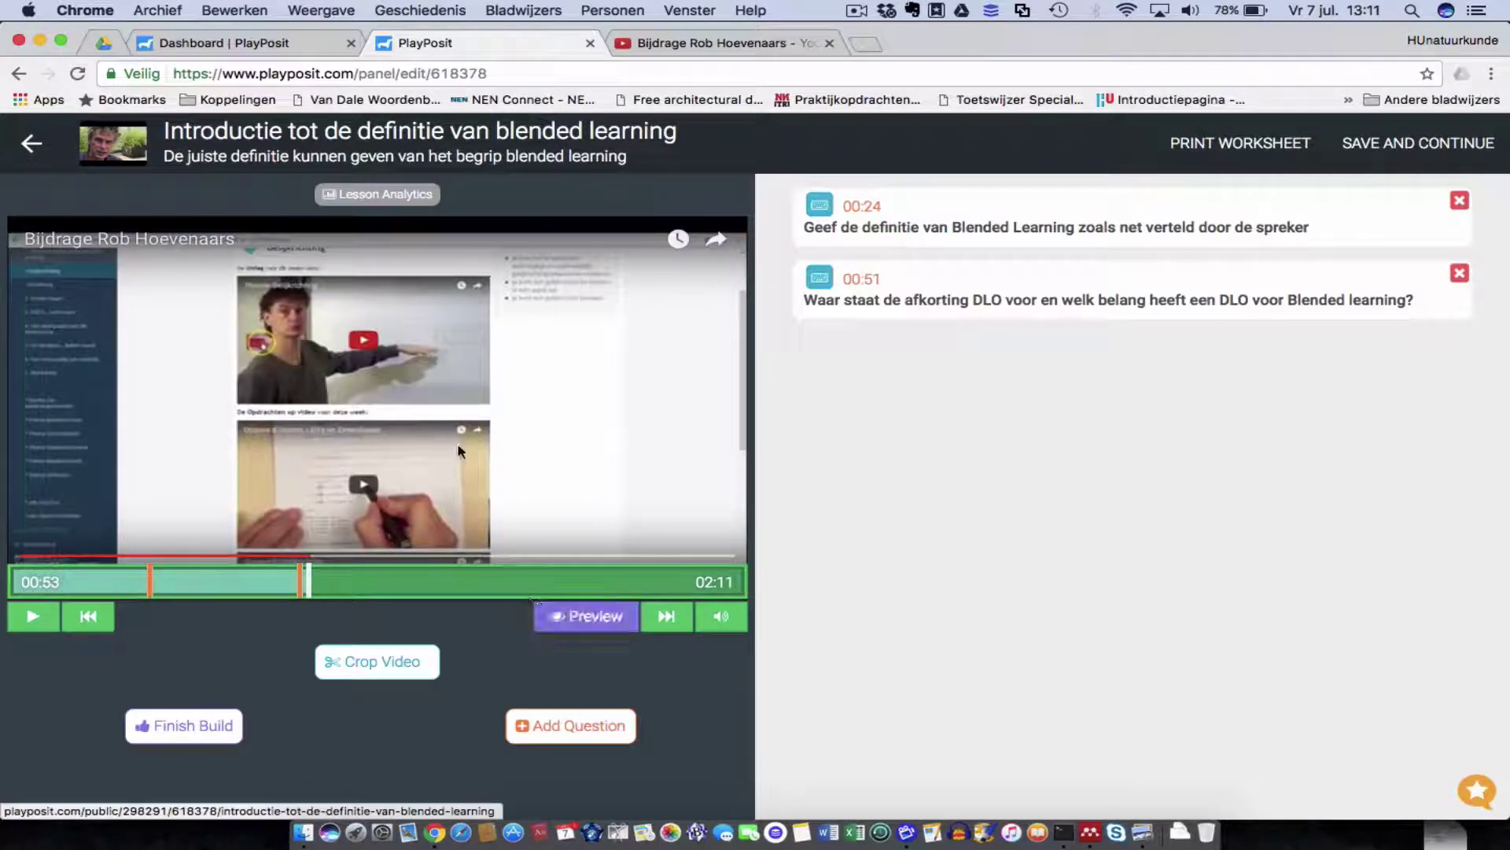
pyautogui.click(587, 619)
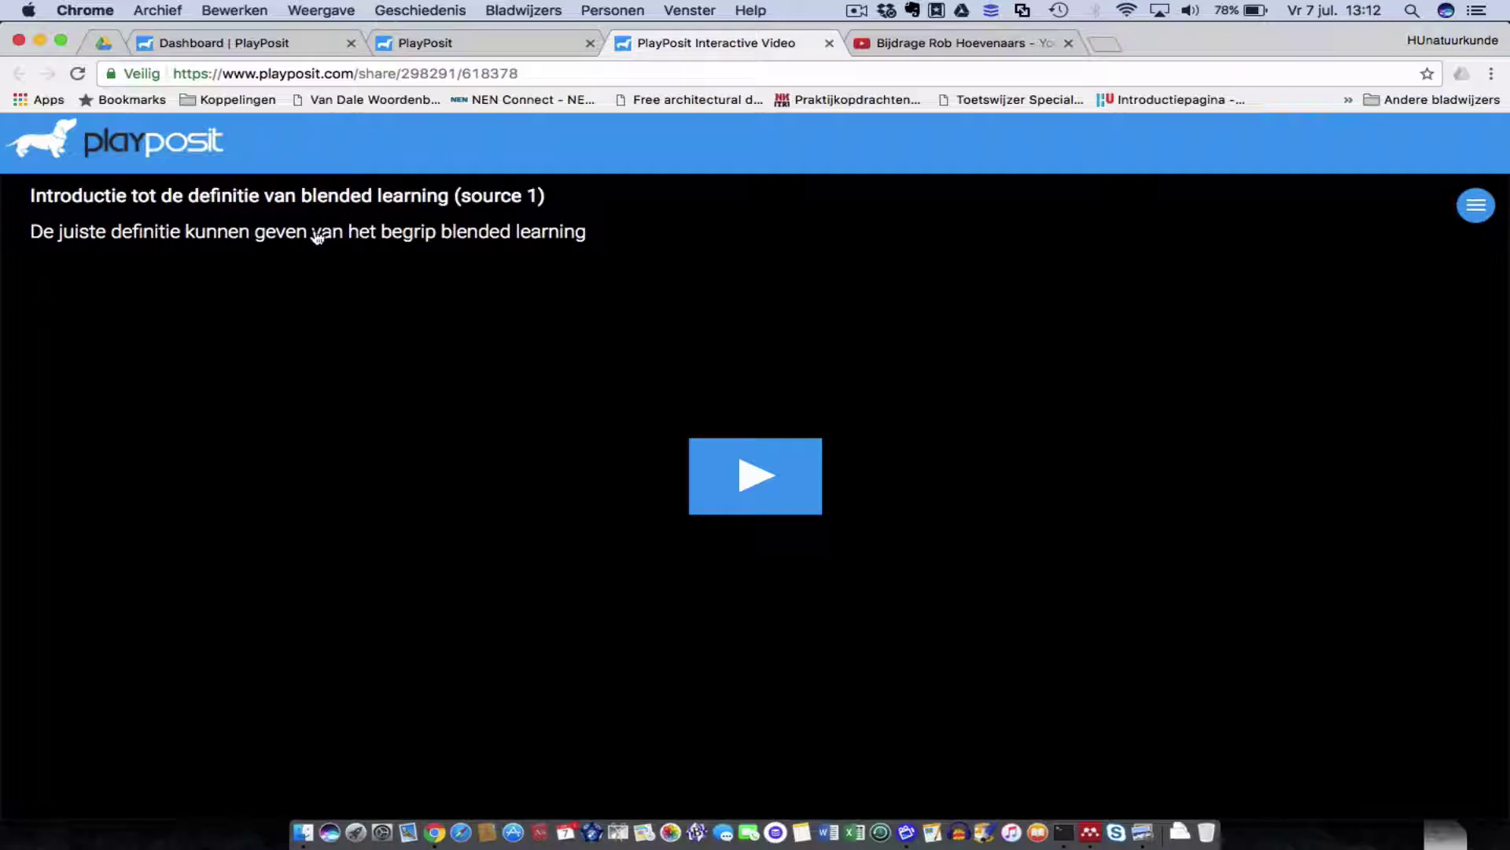
pyautogui.click(749, 470)
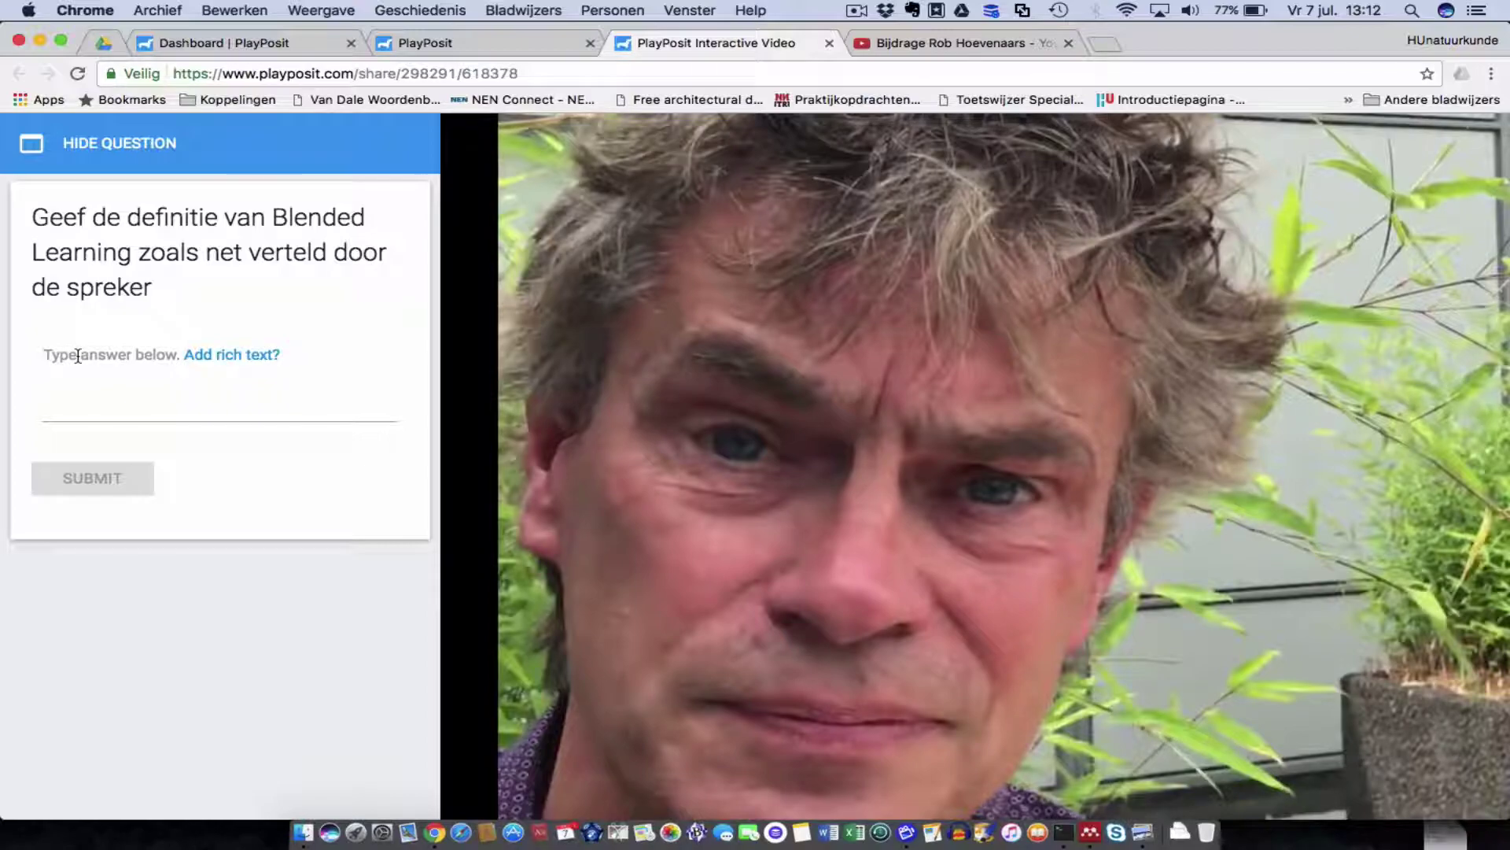
pyautogui.click(69, 409)
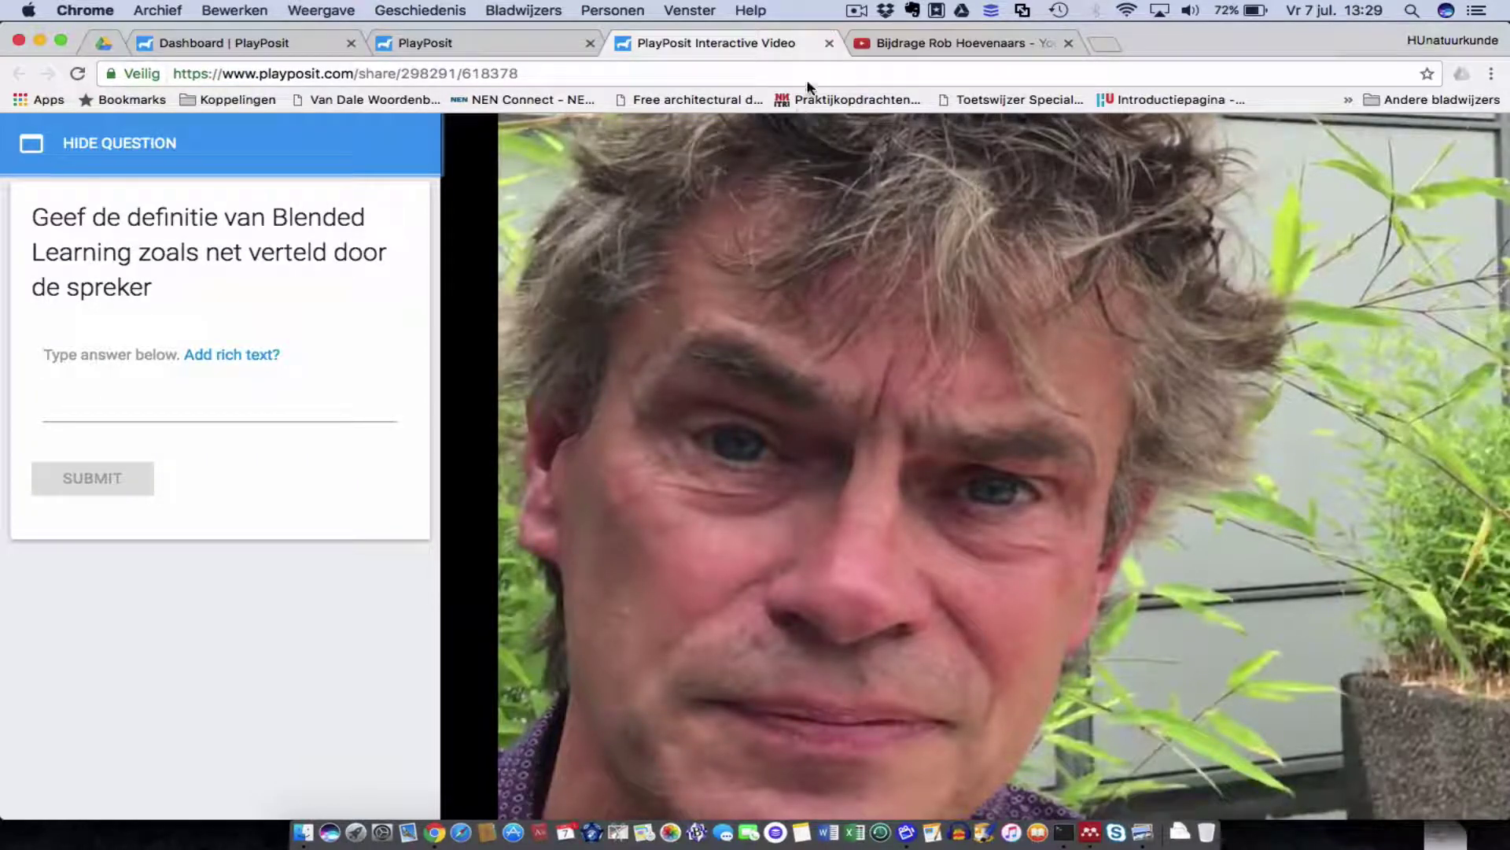
pyautogui.click(830, 44)
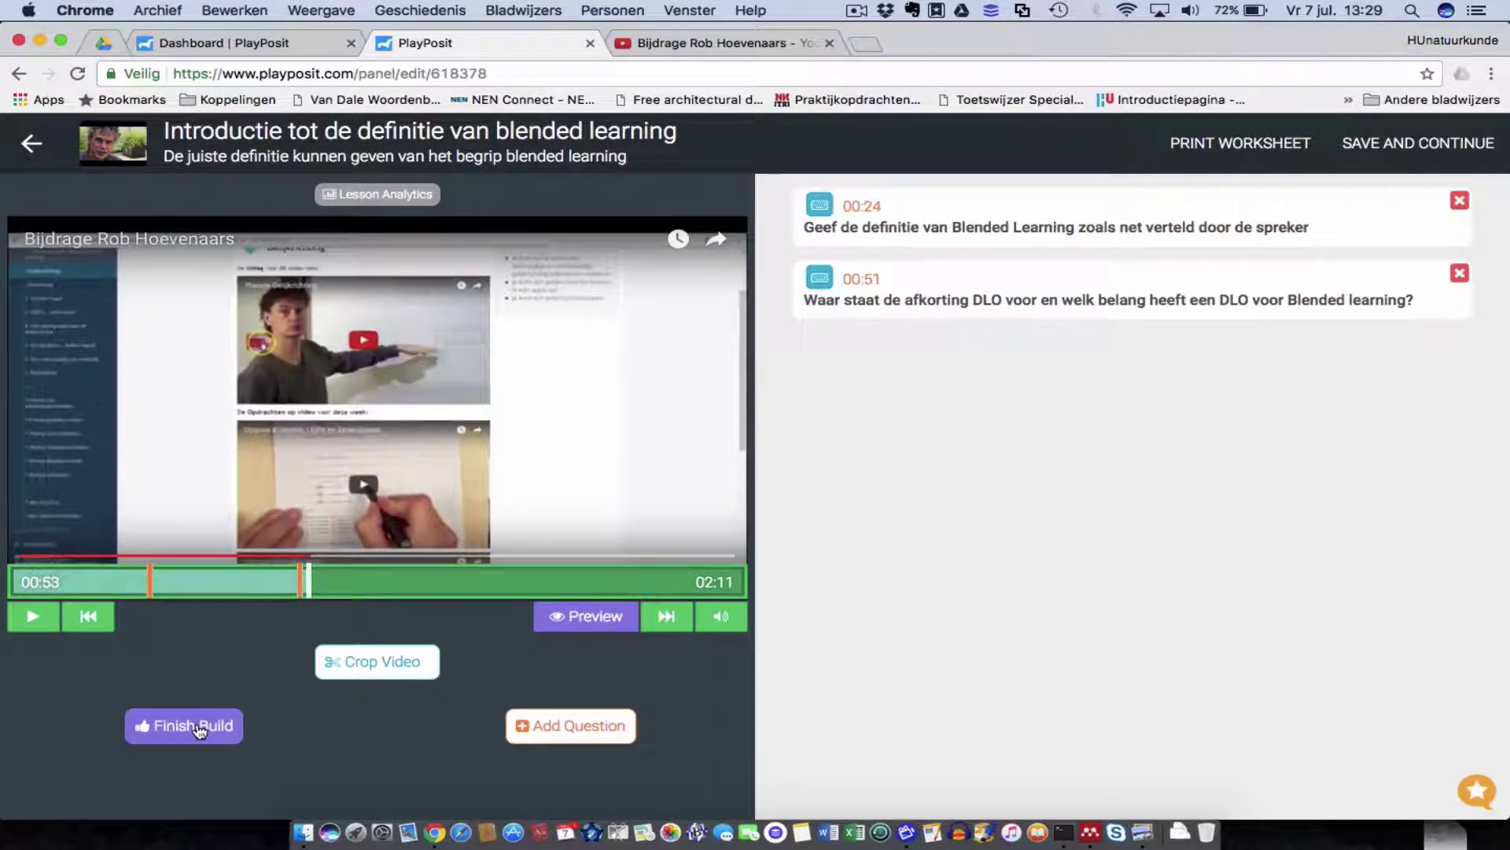
# Finish building the bulb and choose to add a classroom before assigning it.
pyautogui.click(199, 728)
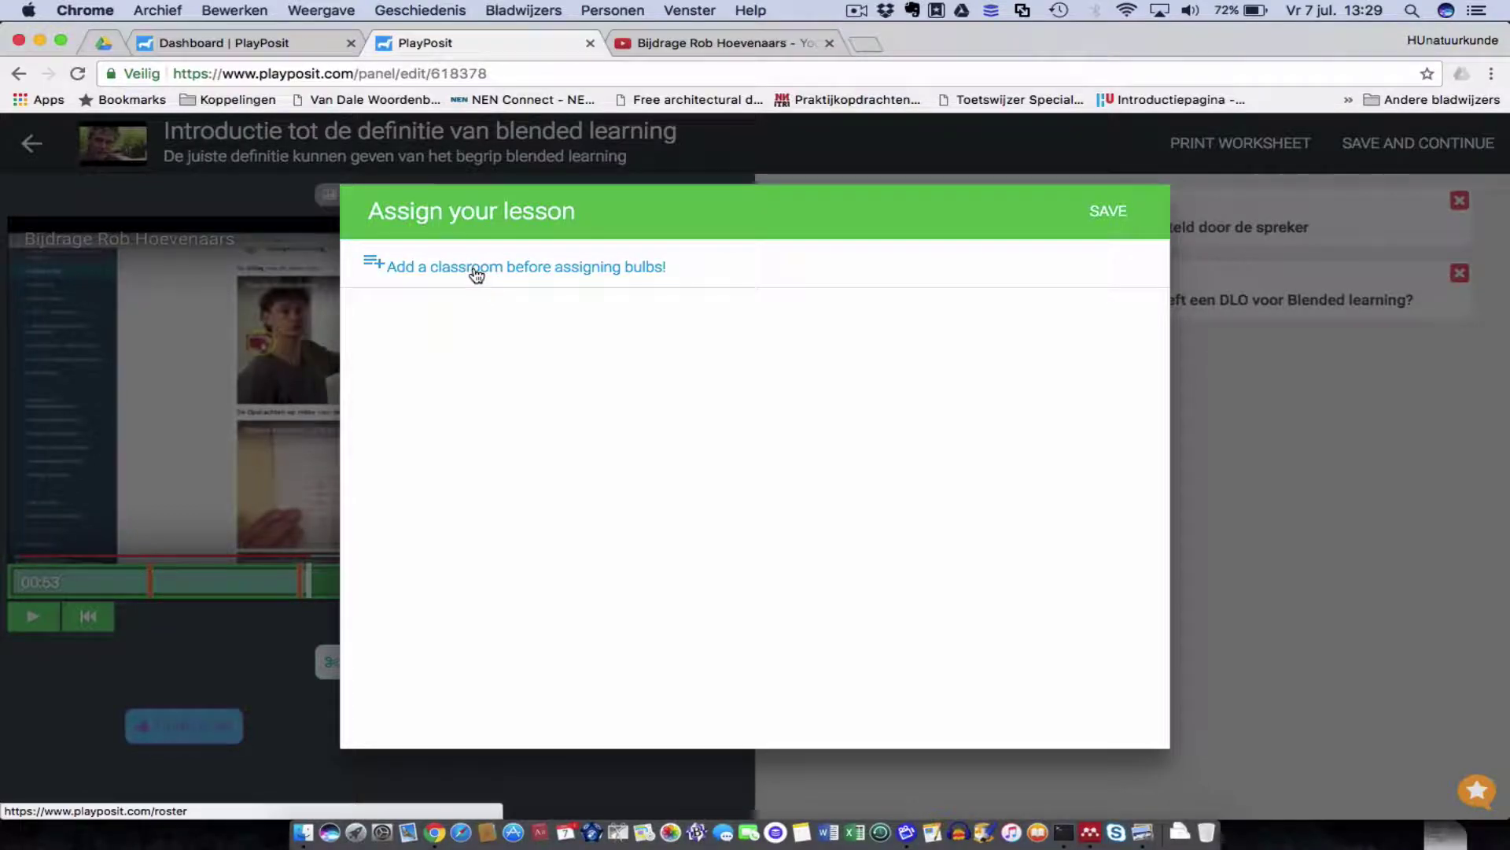
pyautogui.click(470, 271)
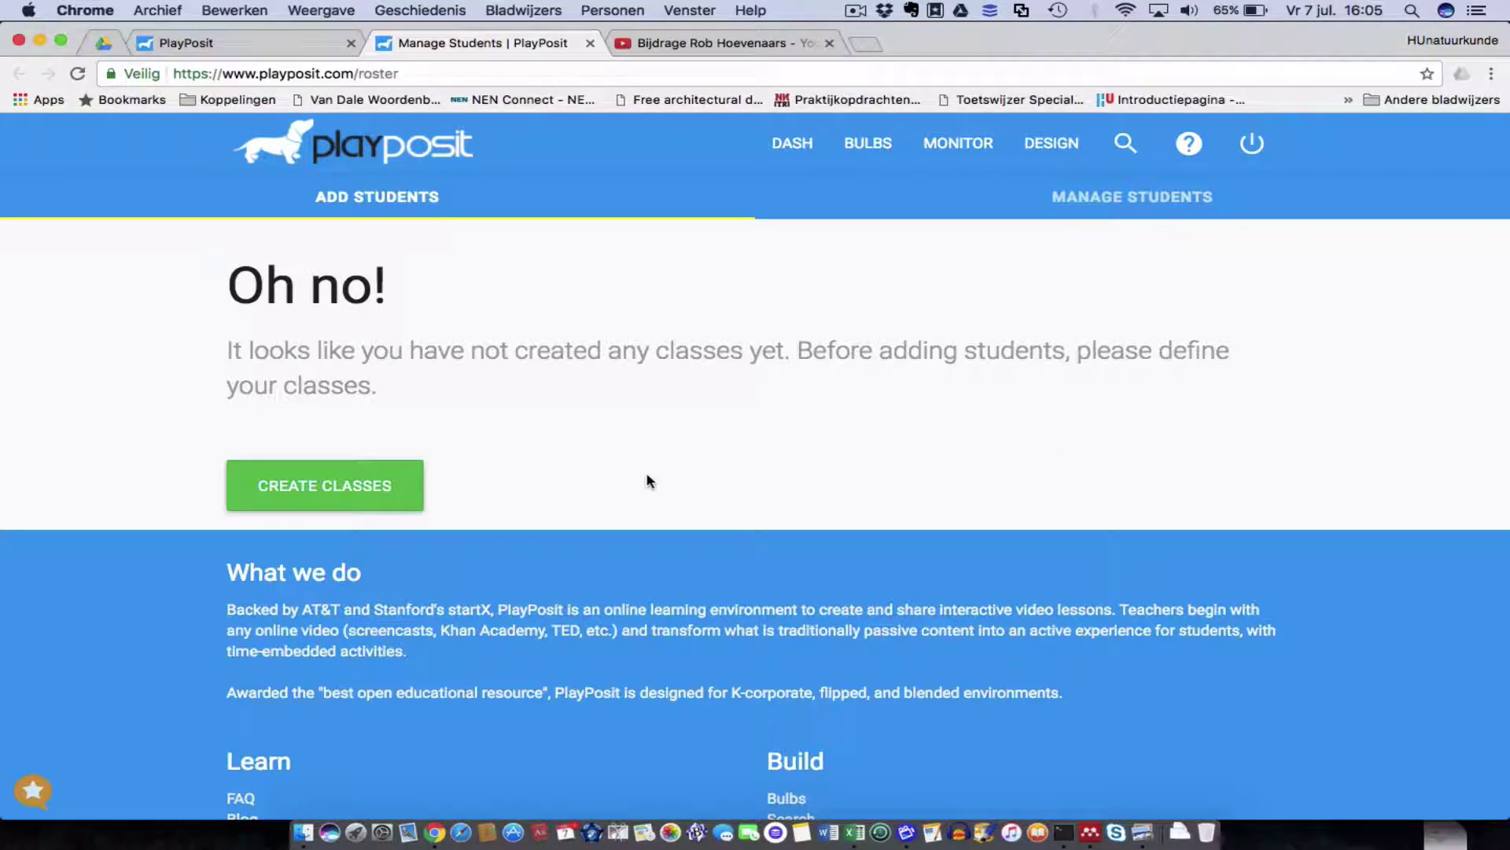
# Create the Science class 'tbbe-v03duur-16-s2a' and open its monitoring page.
pyautogui.click(357, 480)
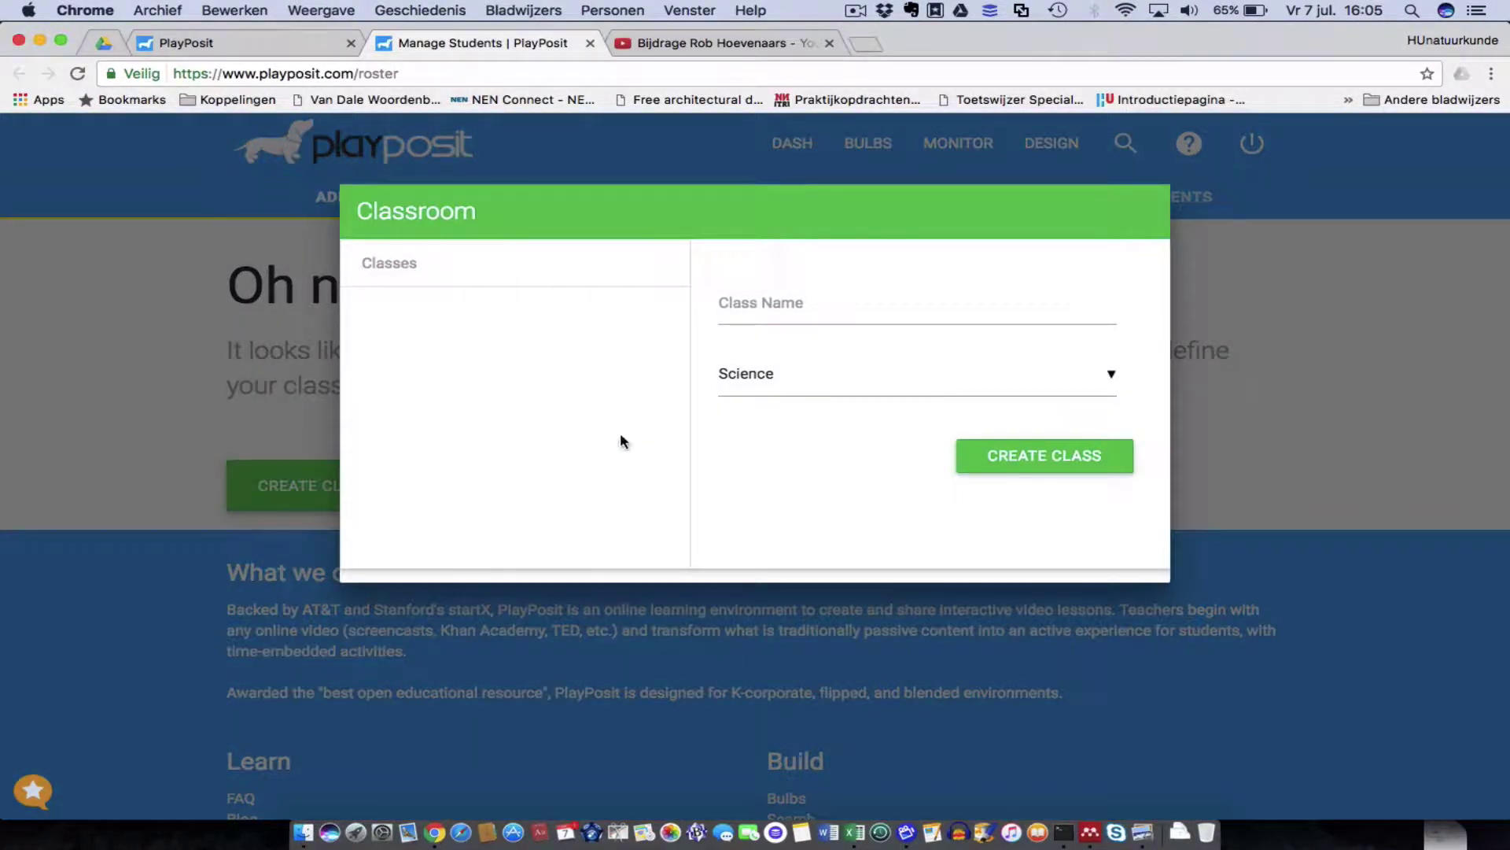
pyautogui.click(766, 303)
pyautogui.write('tbbe-v03duur-16-s2a')
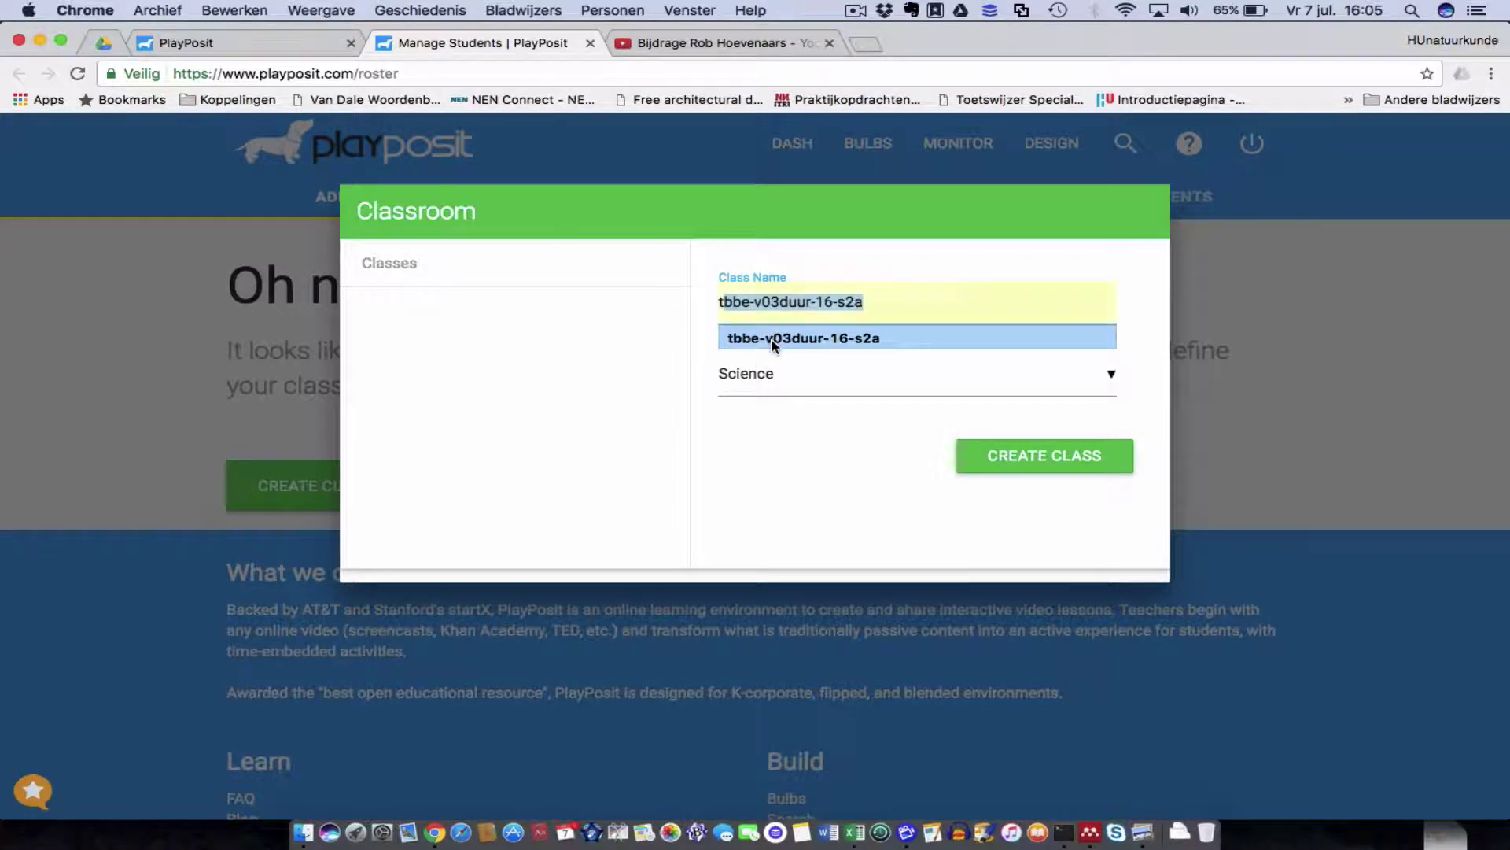
pyautogui.click(775, 337)
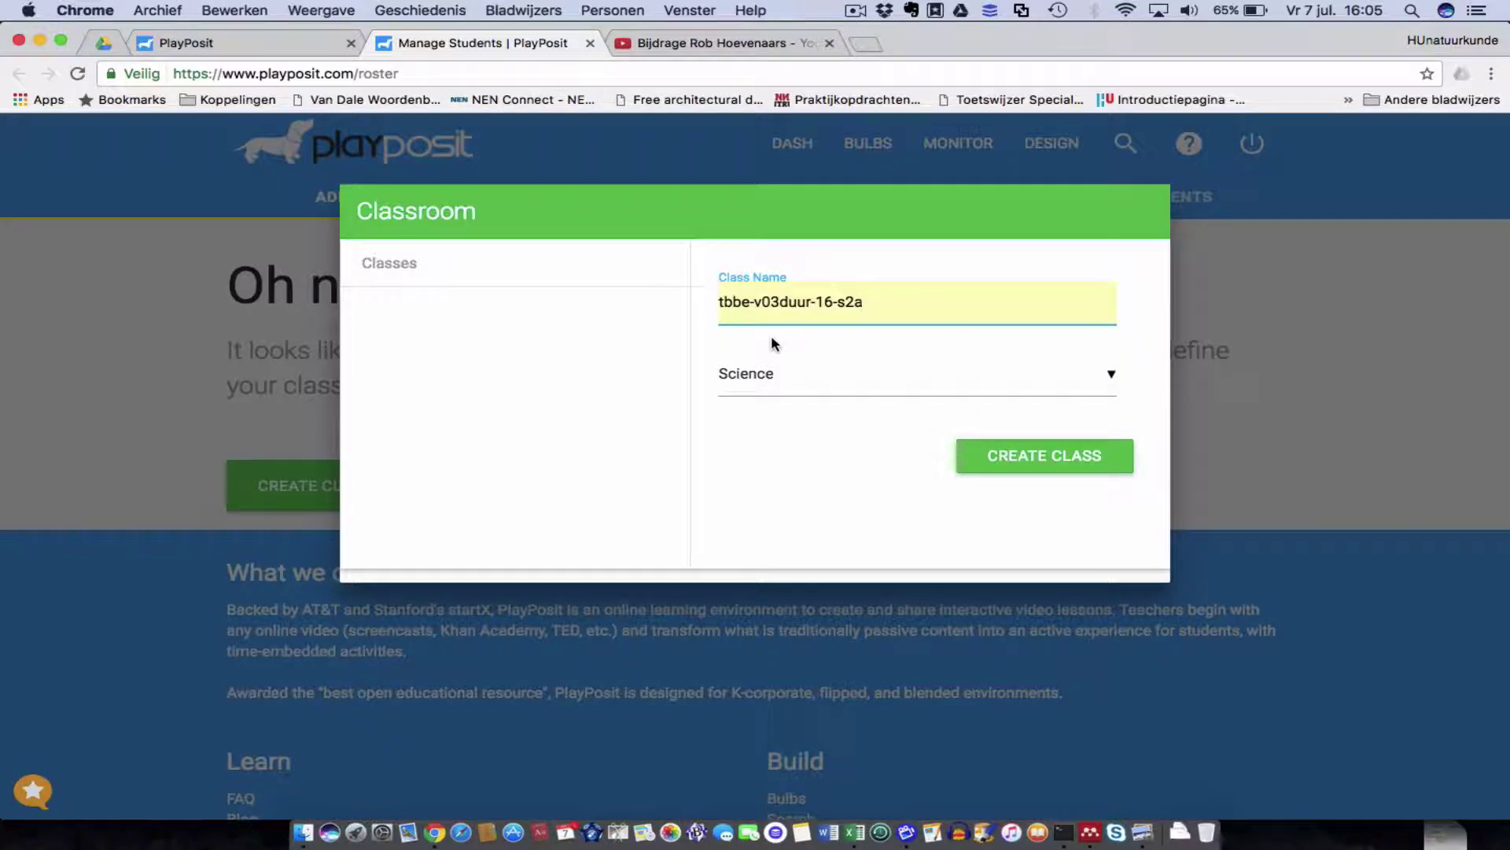
pyautogui.click(835, 303)
pyautogui.click(1033, 458)
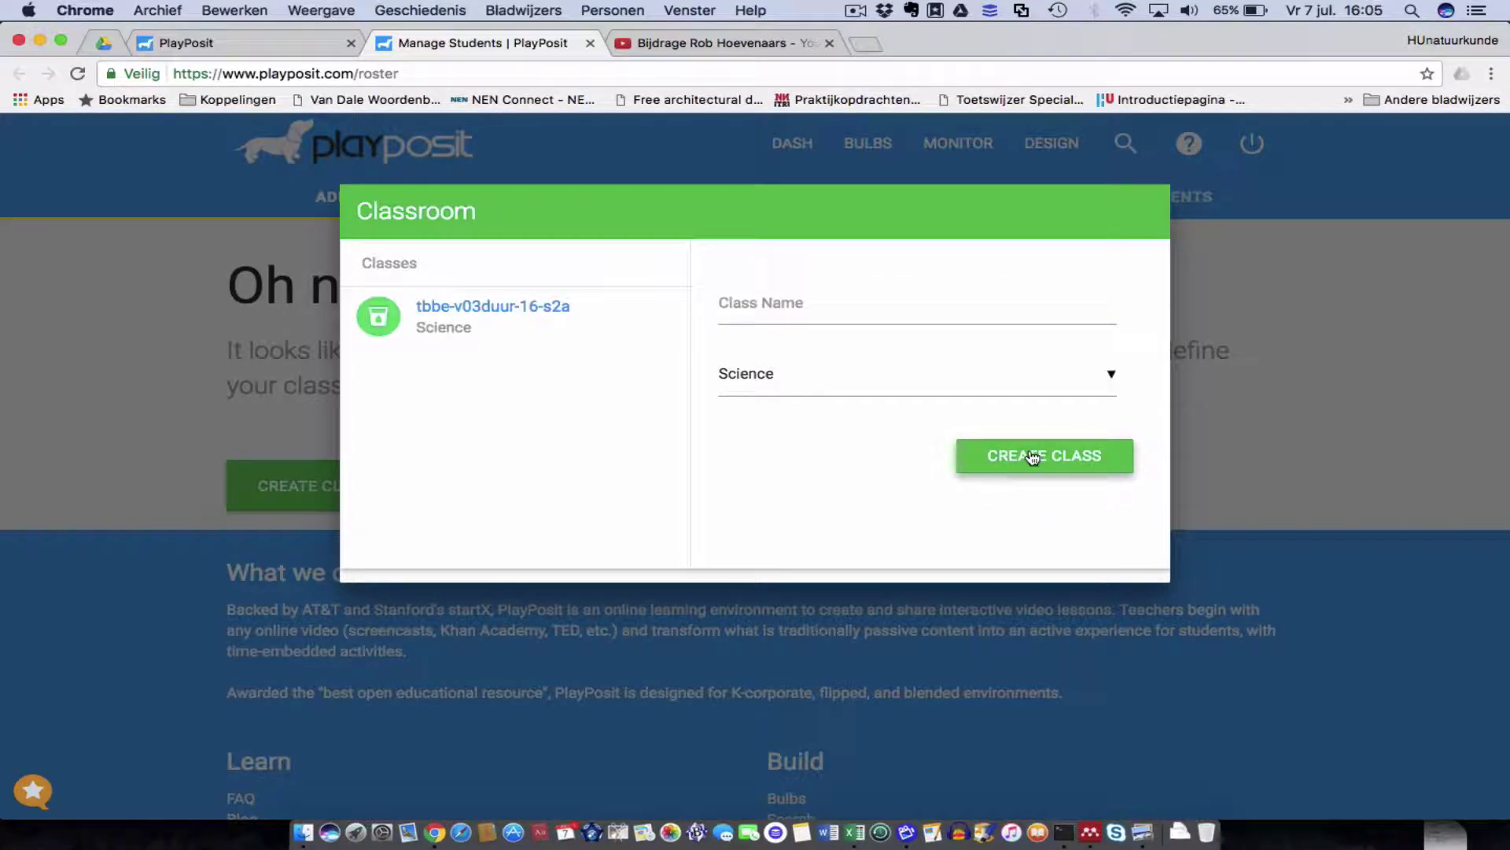
pyautogui.click(462, 313)
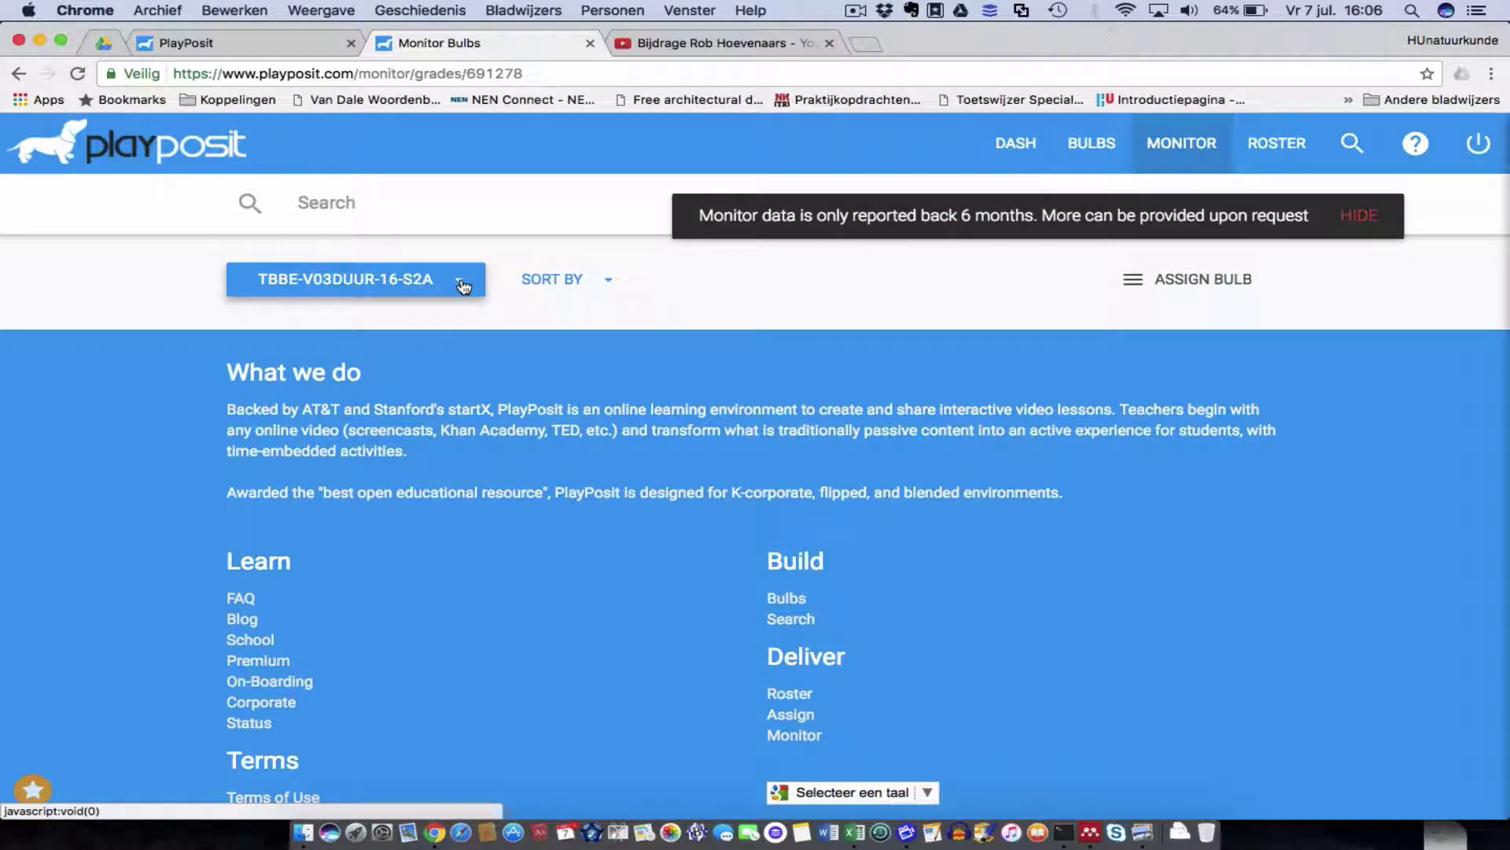
pyautogui.click(465, 286)
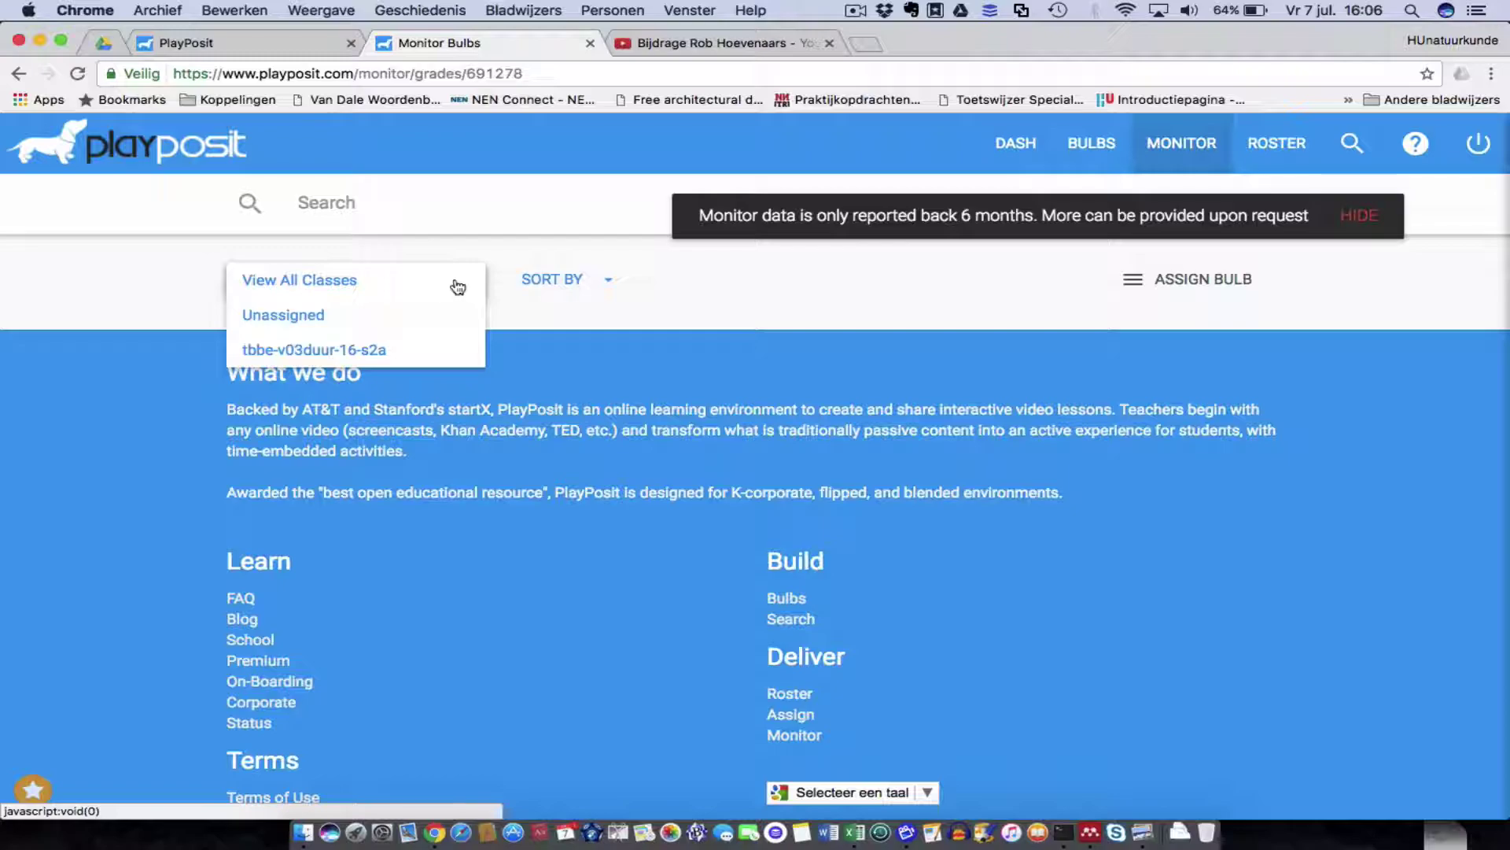
pyautogui.click(395, 354)
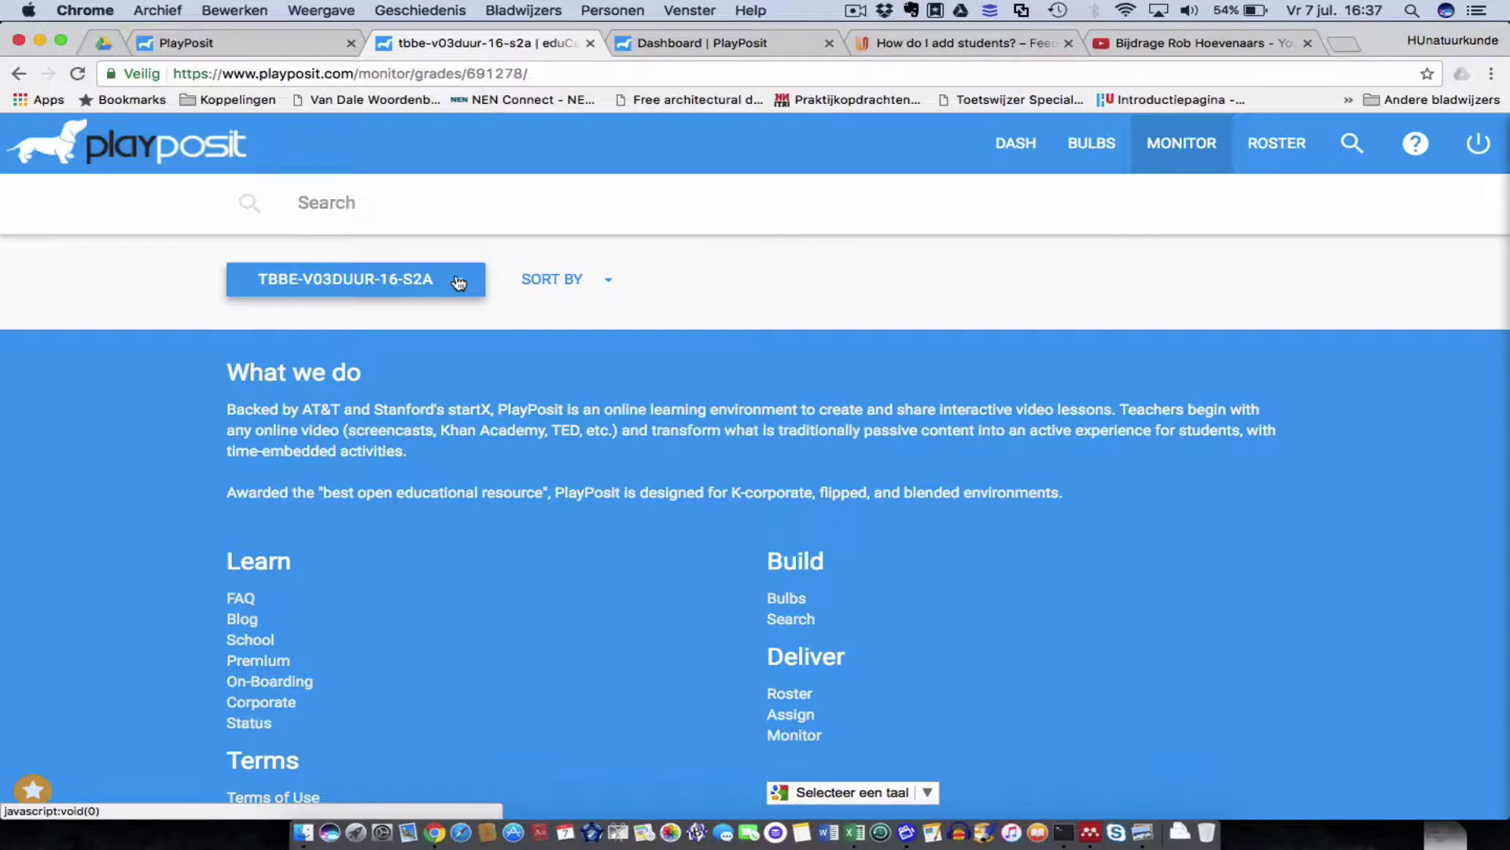
pyautogui.click(464, 286)
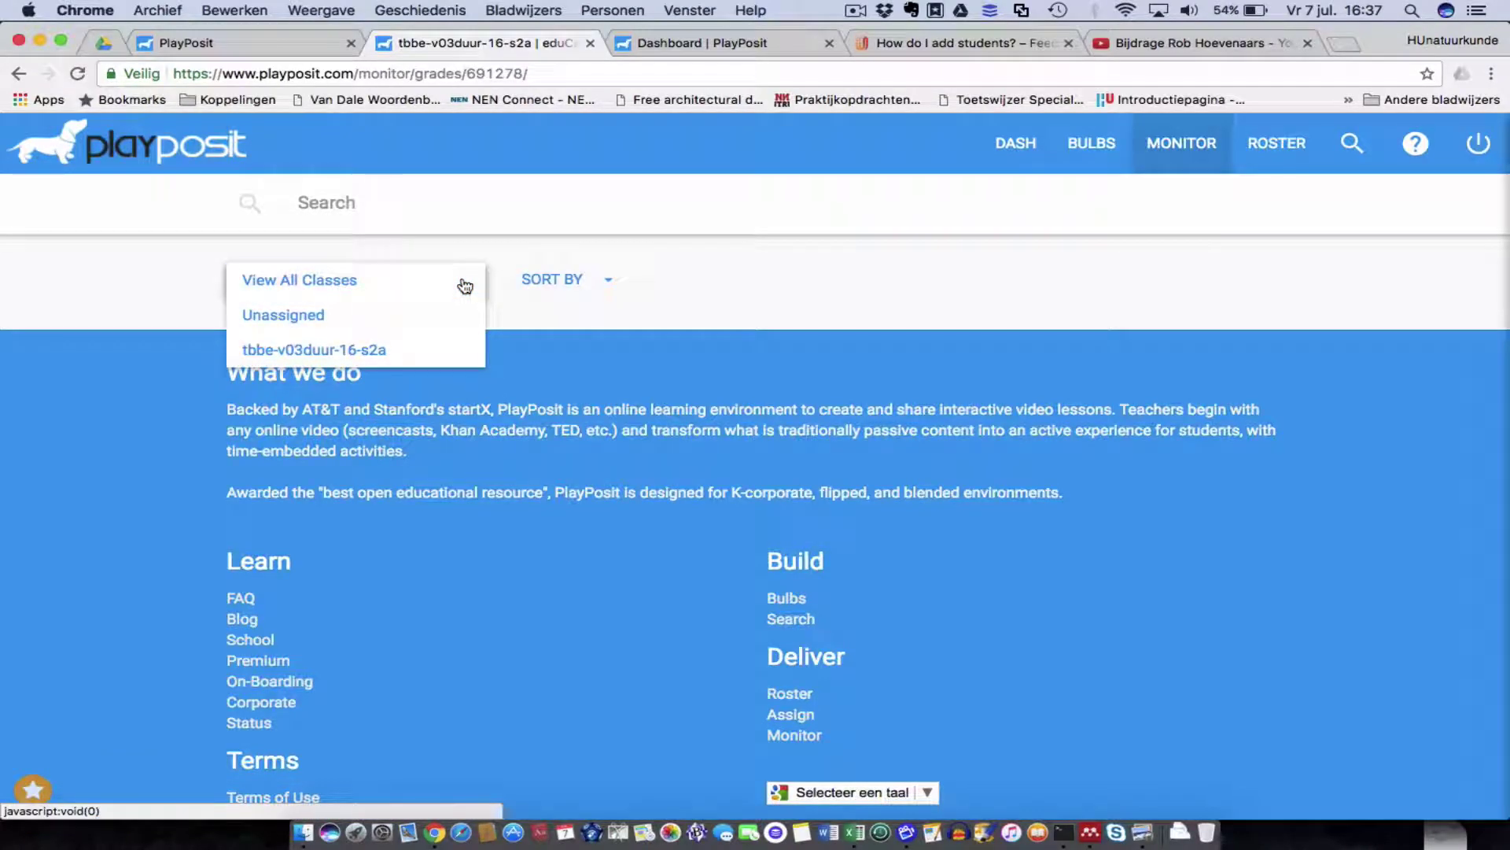
pyautogui.click(390, 350)
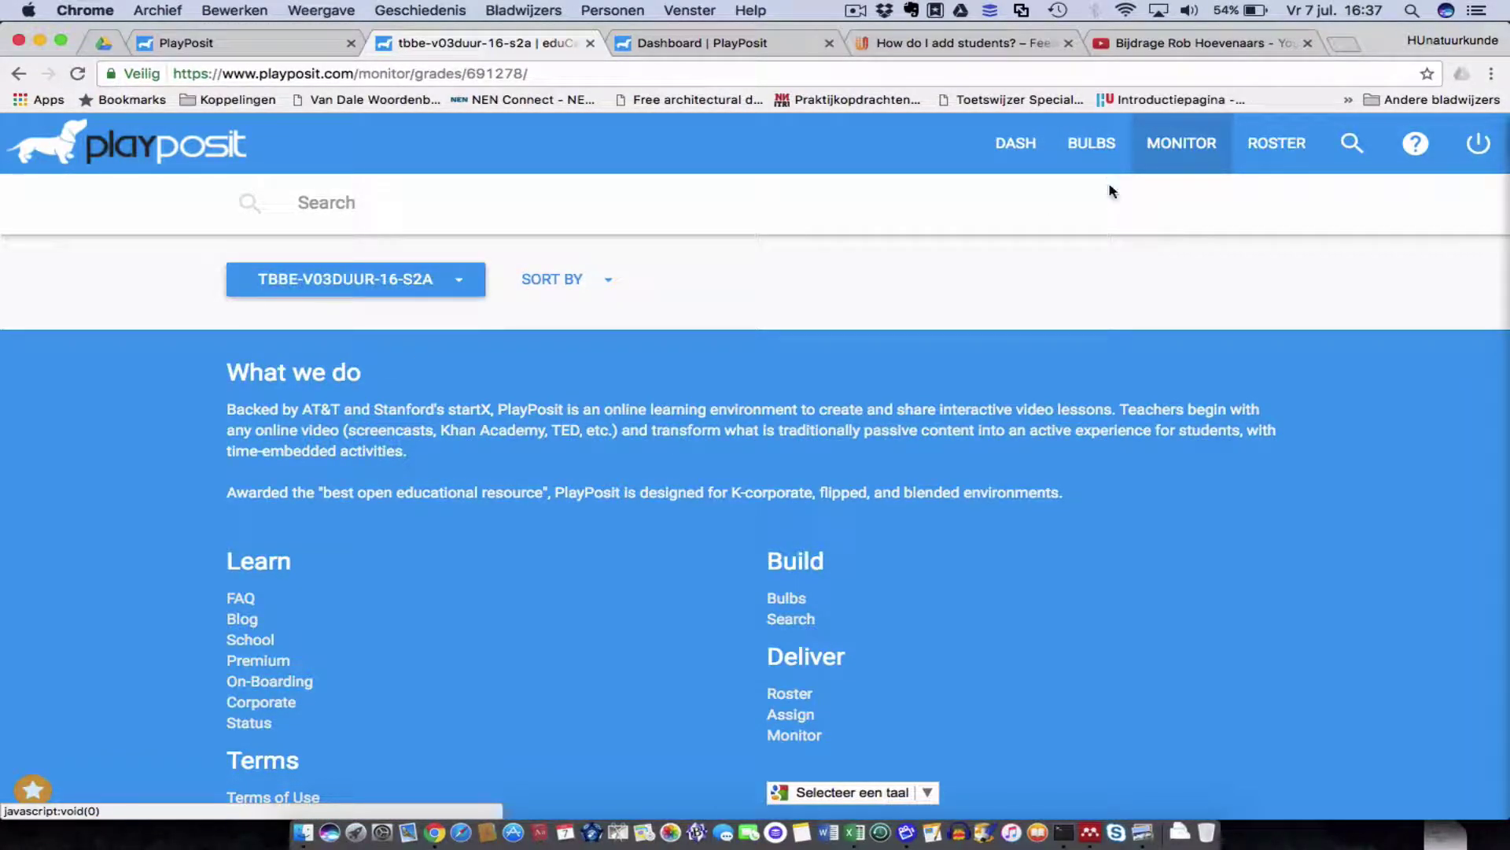
pyautogui.click(1091, 146)
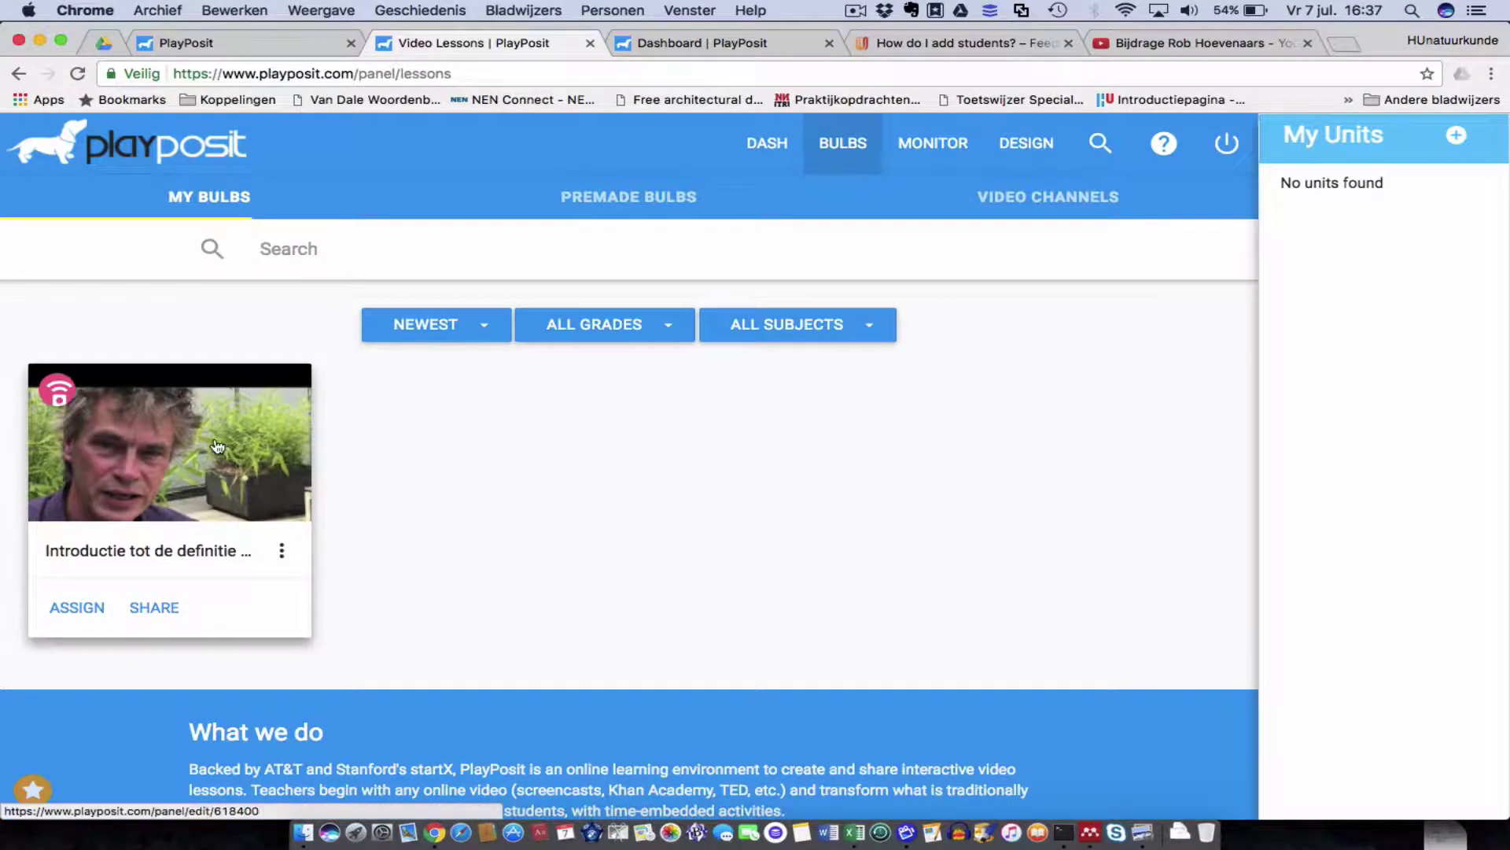
# Assign the blended learning lesson to class tbbe-v03duur-16-s2a, due July 9, 2017.
pyautogui.click(79, 610)
pyautogui.click(473, 317)
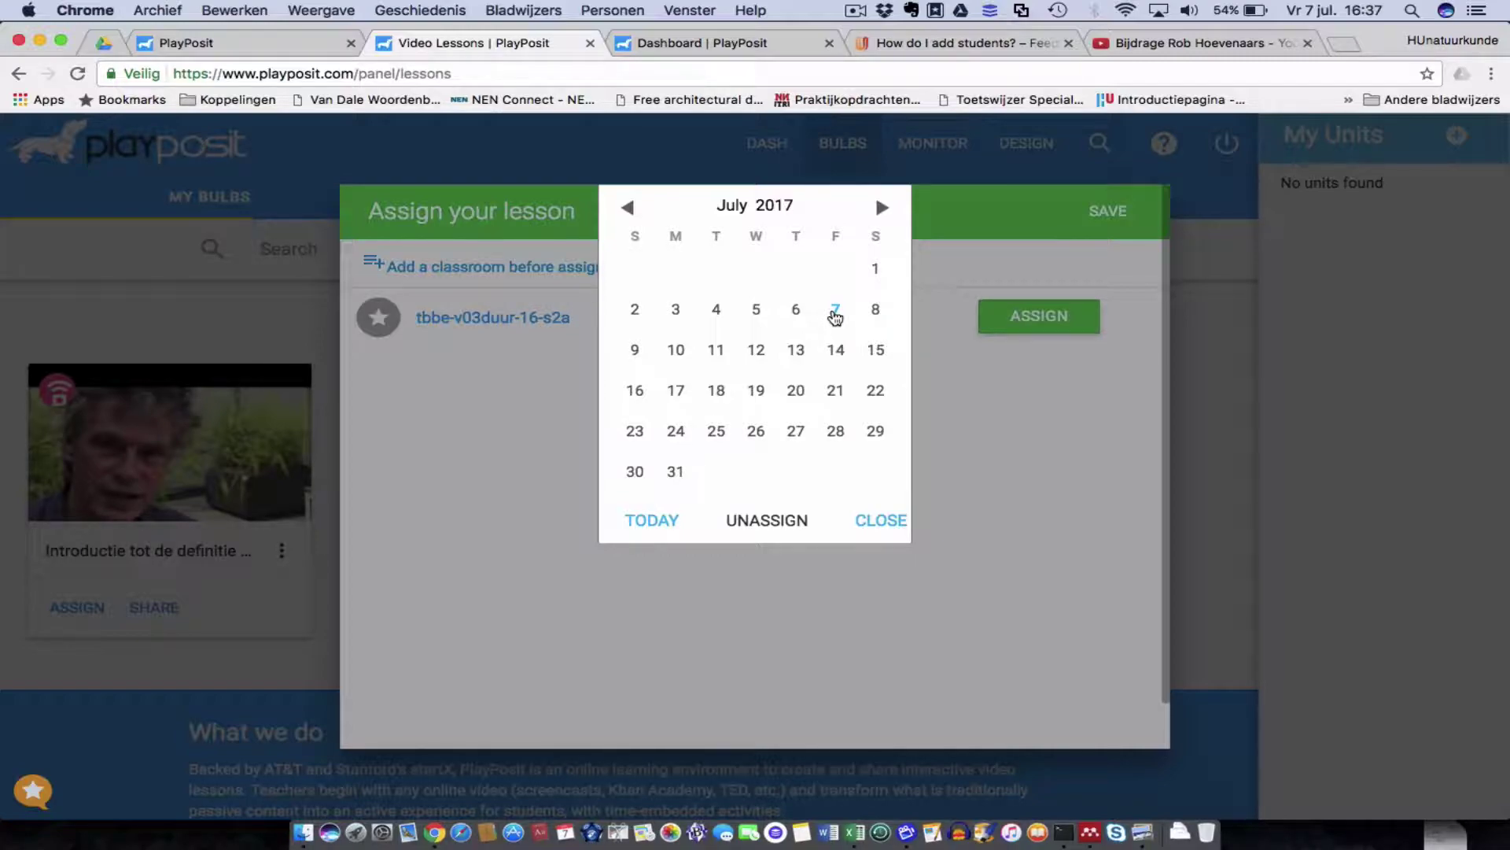
pyautogui.click(636, 353)
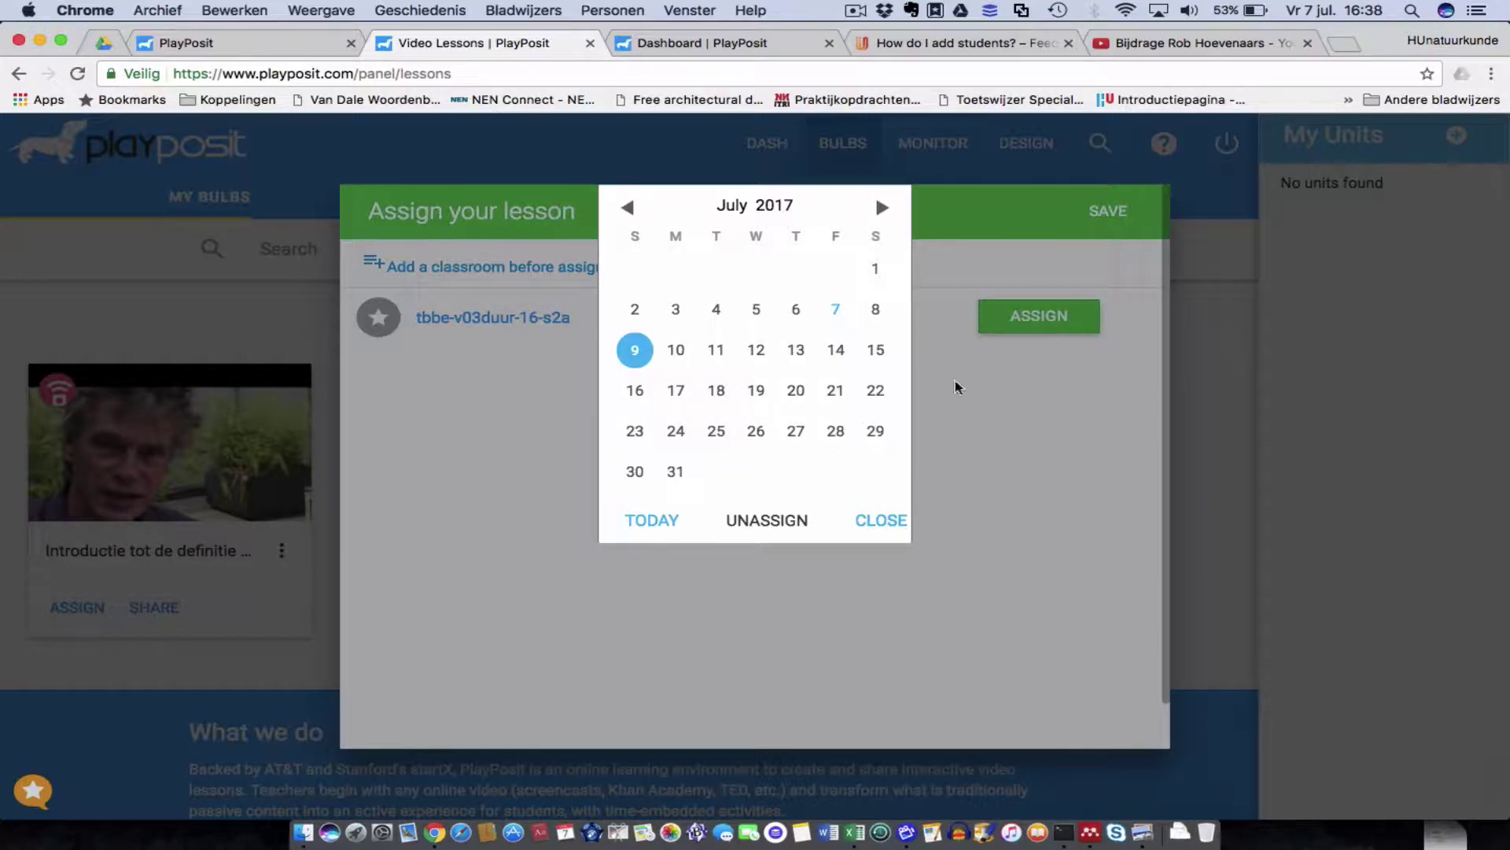
pyautogui.click(887, 519)
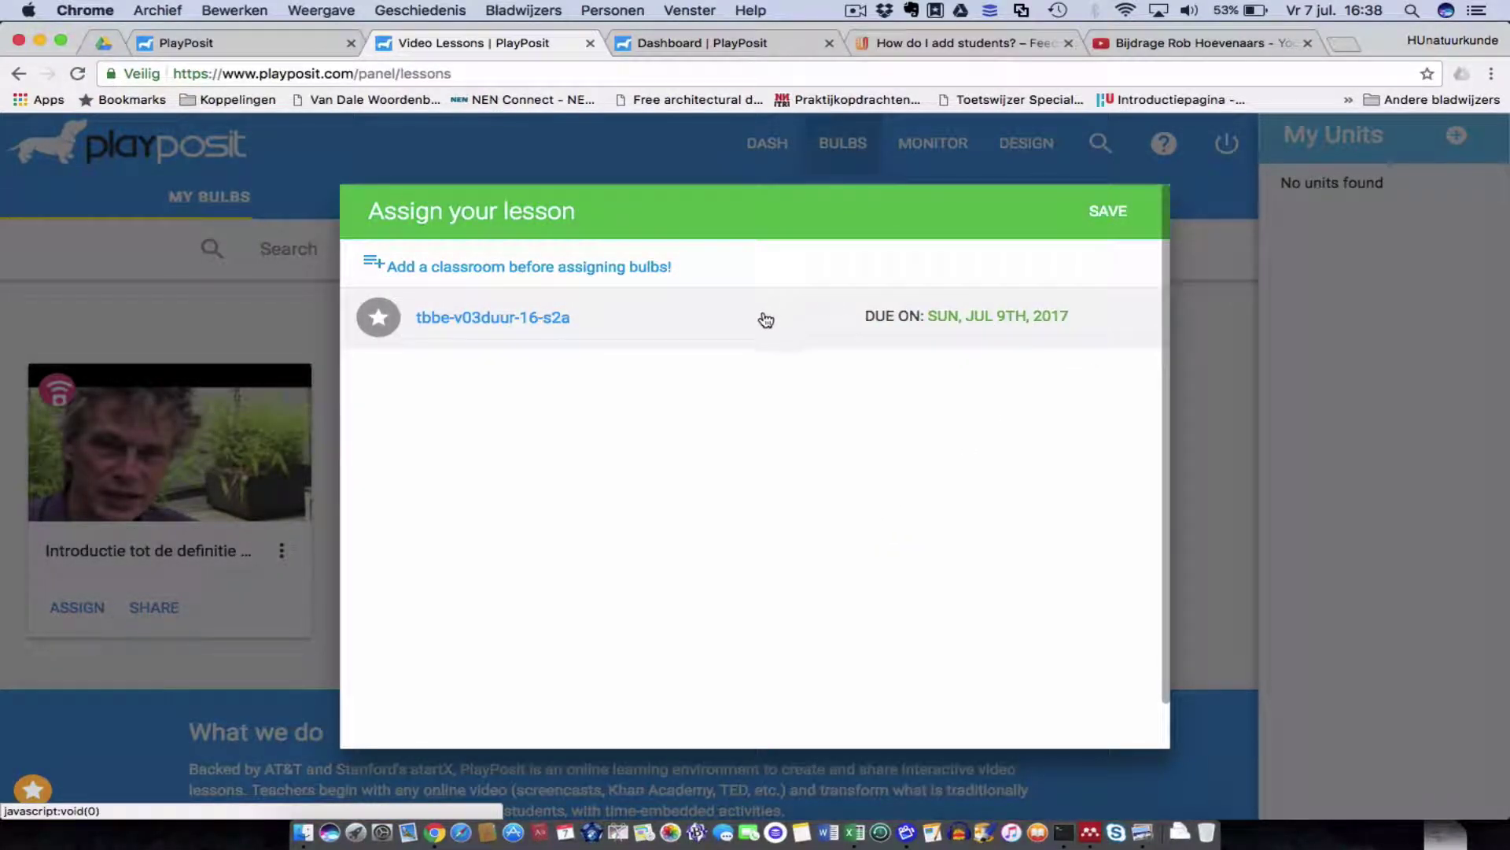
pyautogui.click(1109, 210)
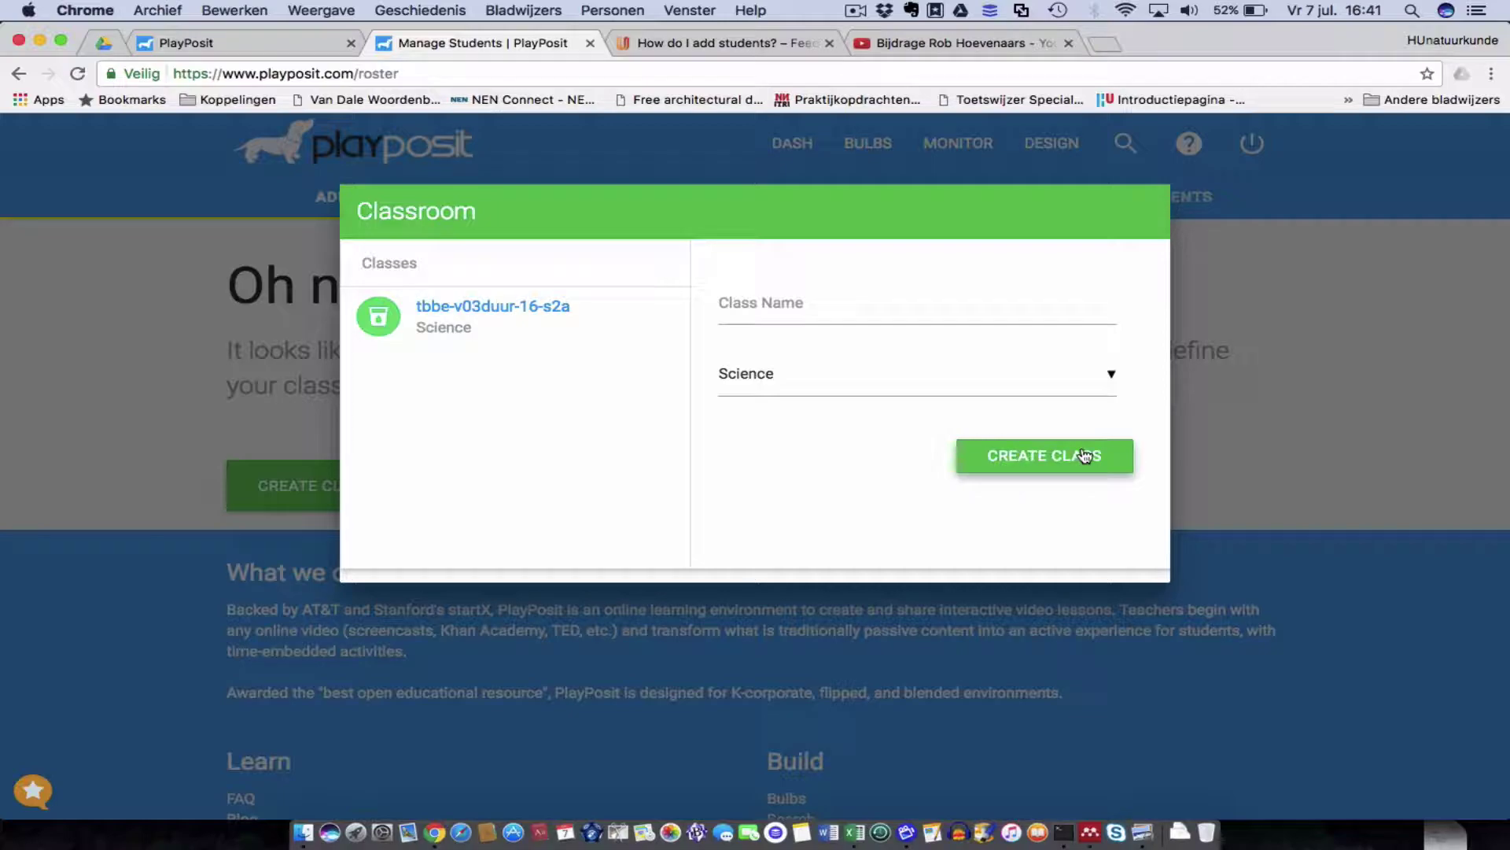
# Create a second class 'tbbe-v03duur-16-s2b' and close the Classroom dialog.
pyautogui.click(746, 301)
pyautogui.write('tbbe')
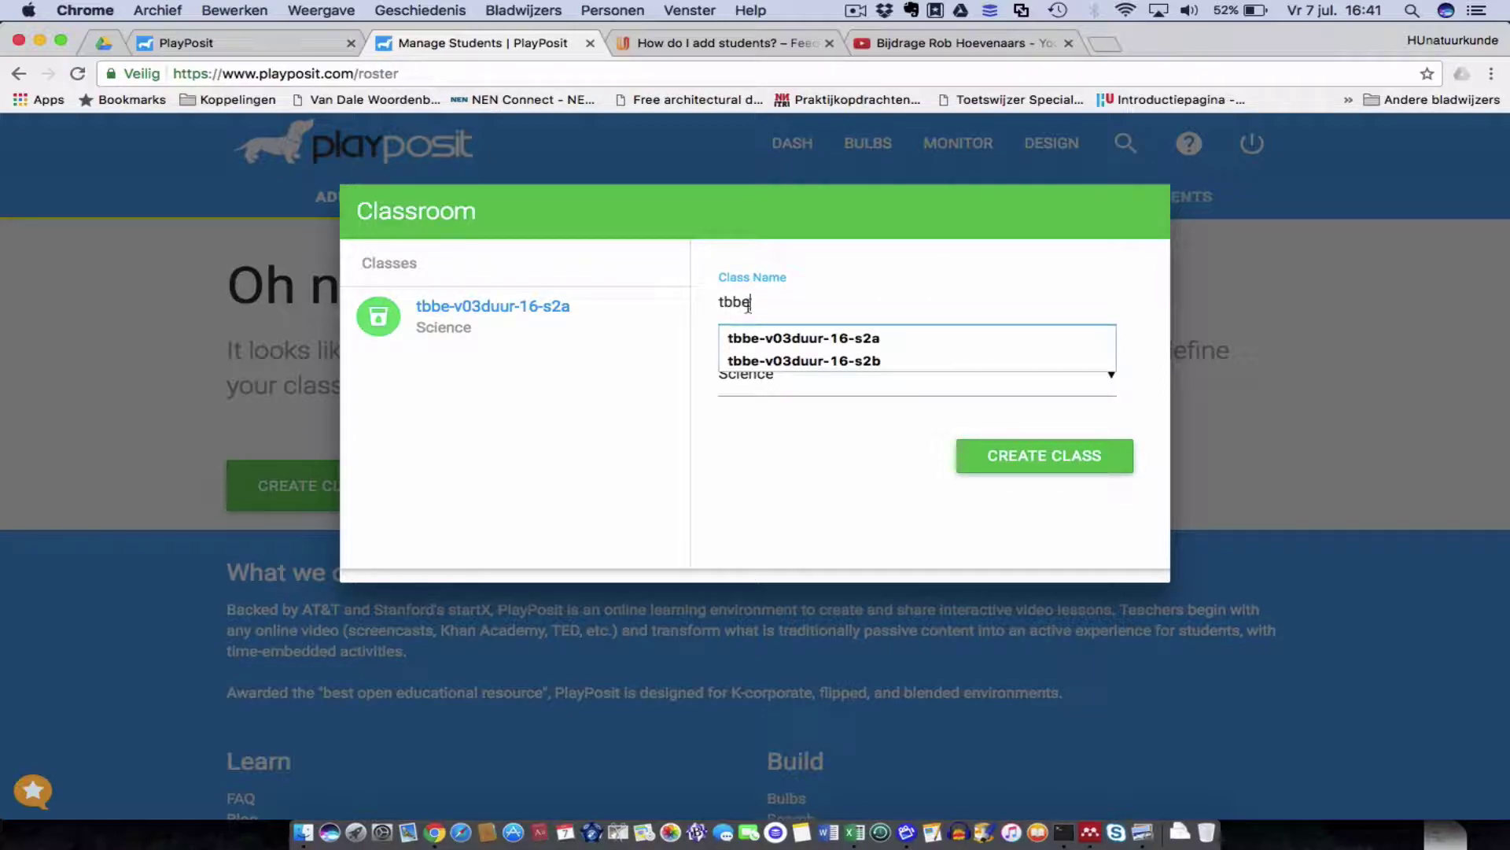
pyautogui.click(819, 360)
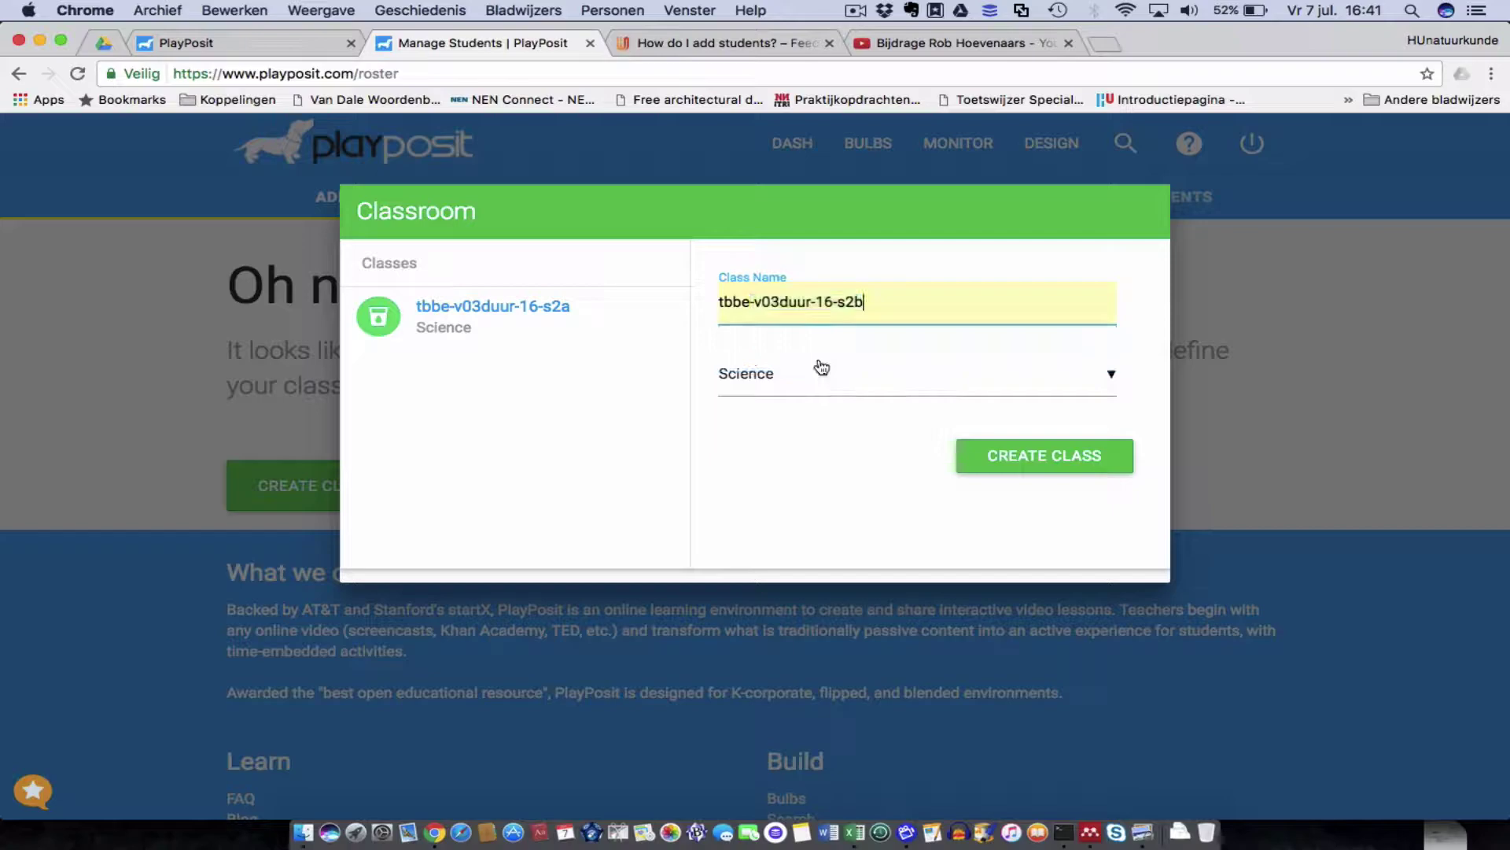
pyautogui.click(1048, 458)
pyautogui.click(1048, 457)
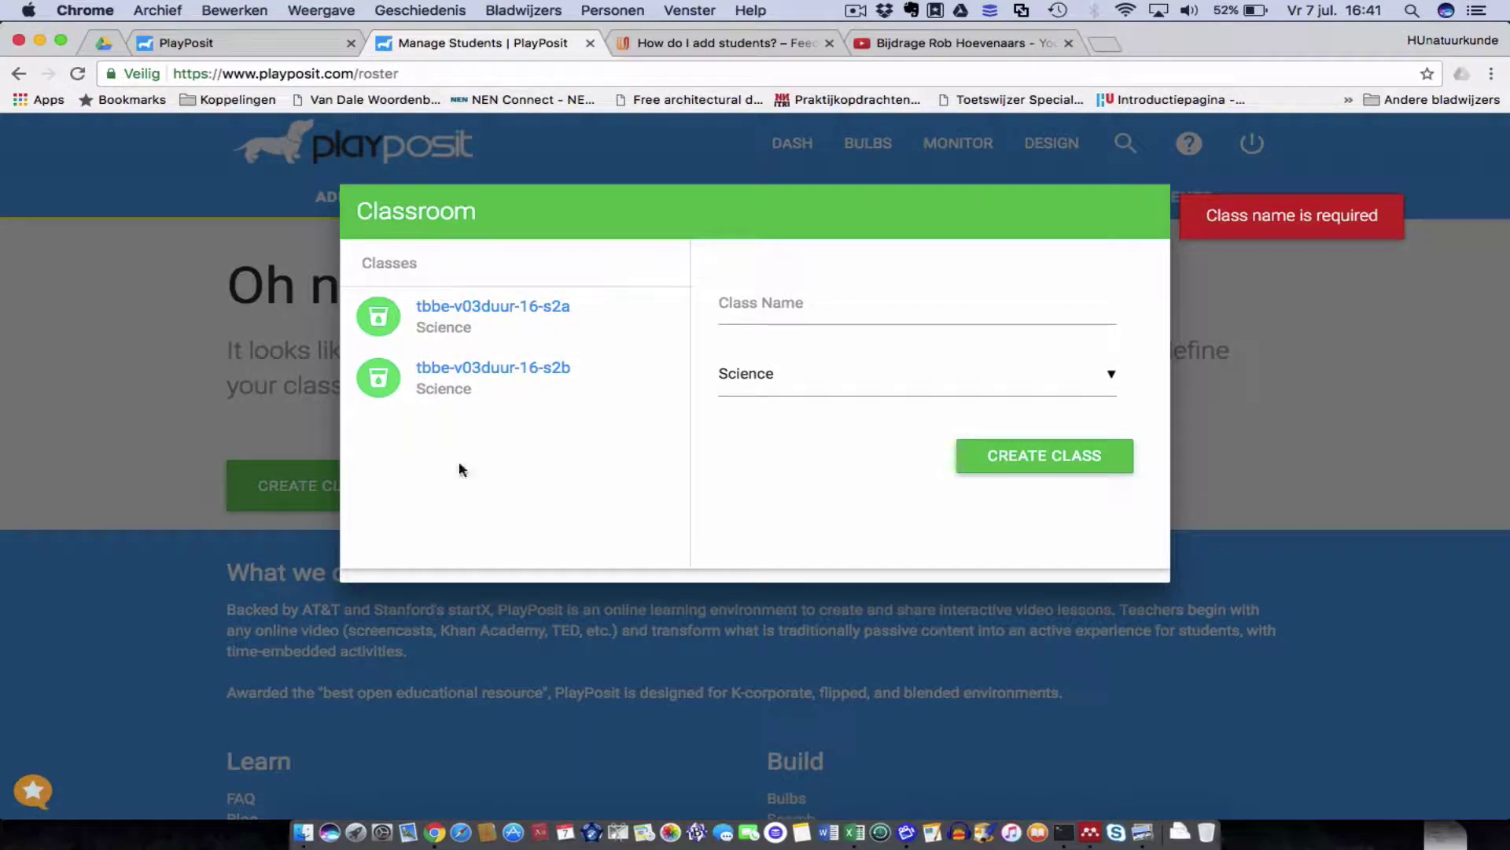
pyautogui.click(101, 436)
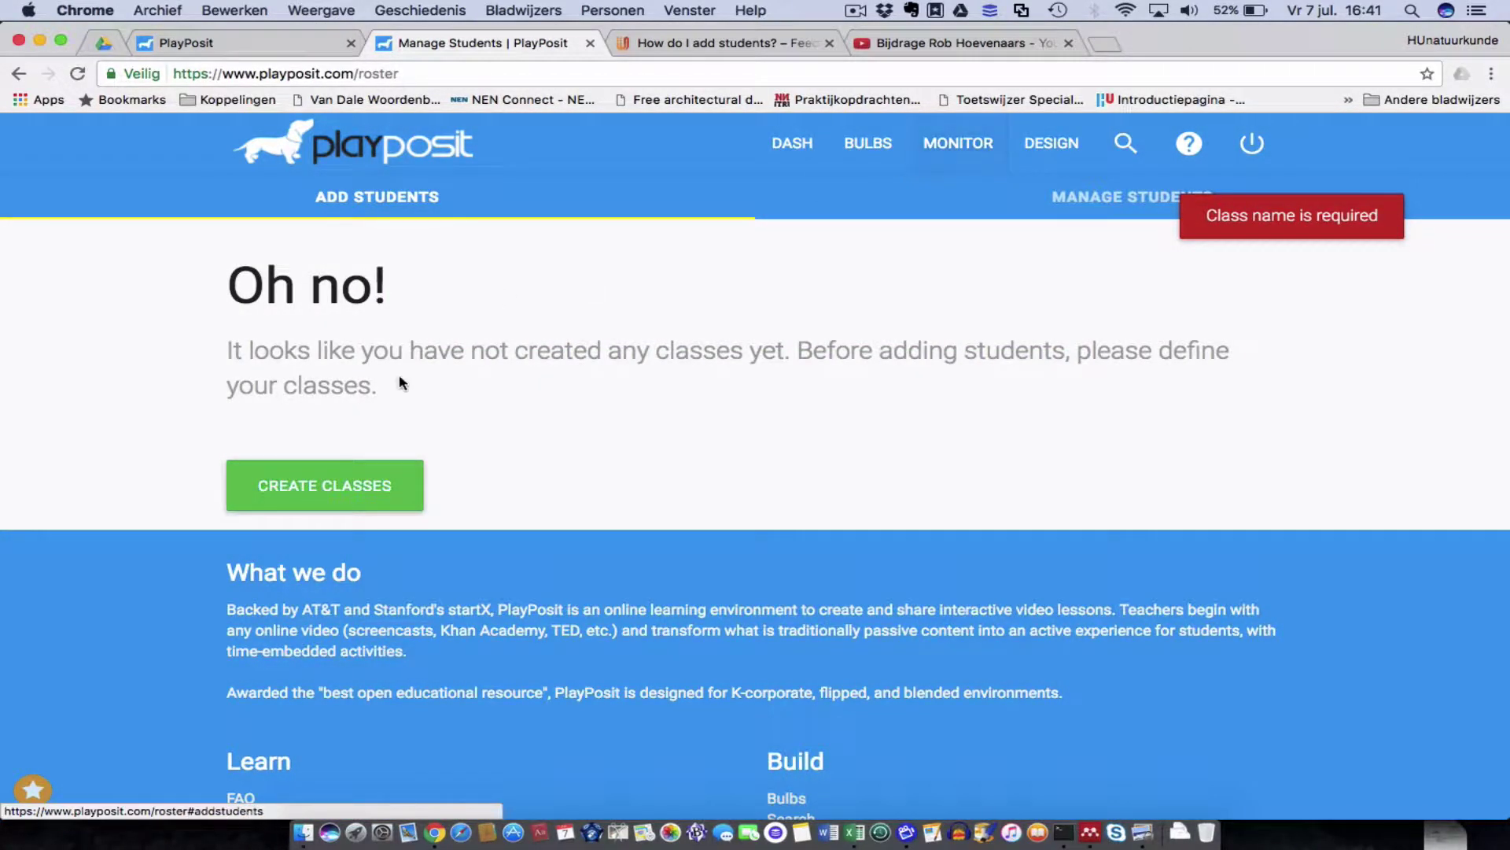
# From the dashboard, skip the welcome questionnaire and open the Student Uploader.
pyautogui.click(794, 146)
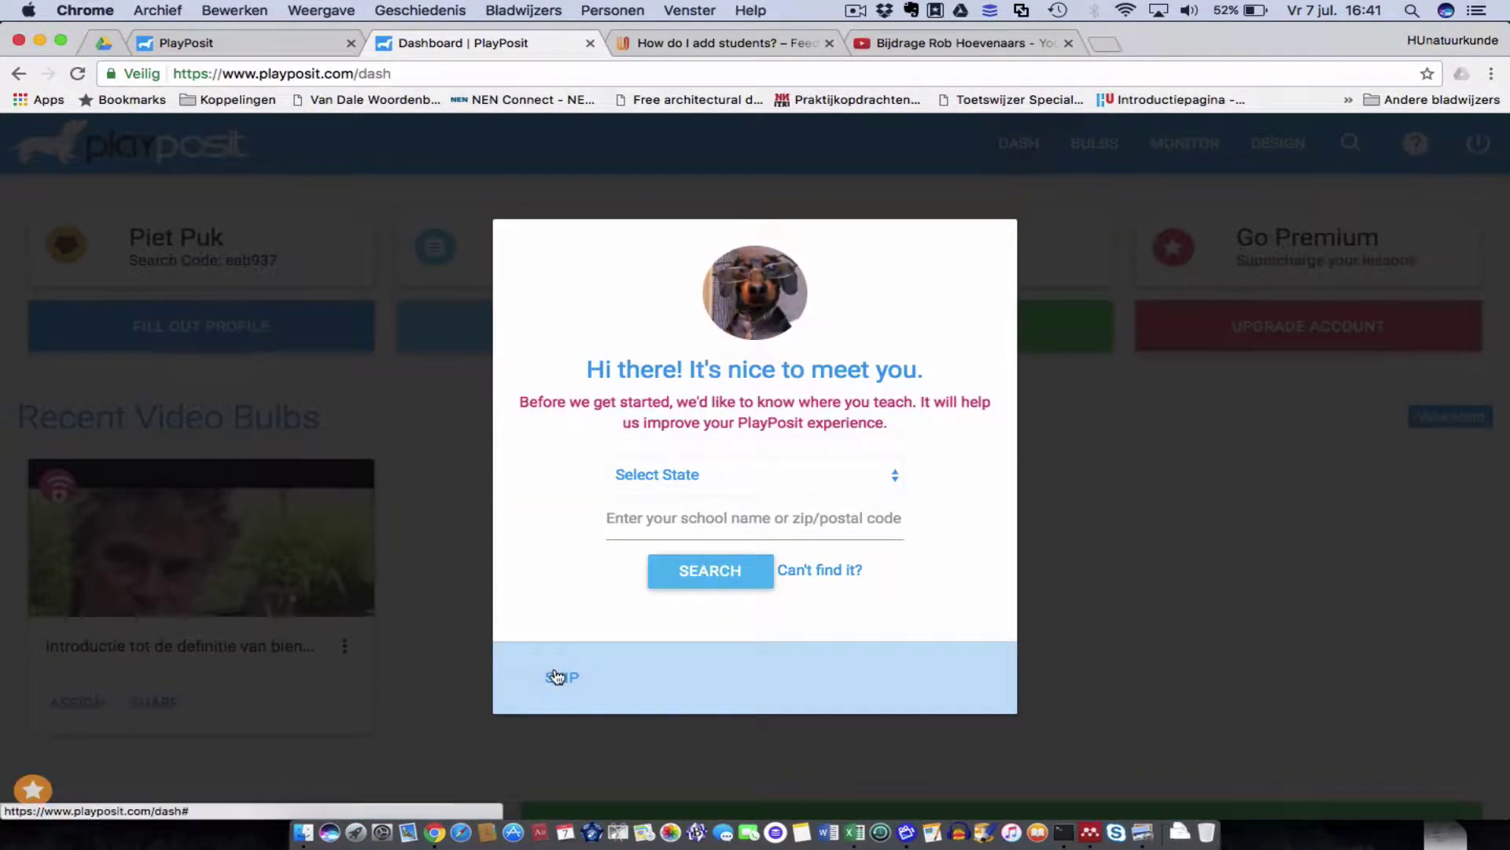
pyautogui.click(556, 675)
pyautogui.click(949, 330)
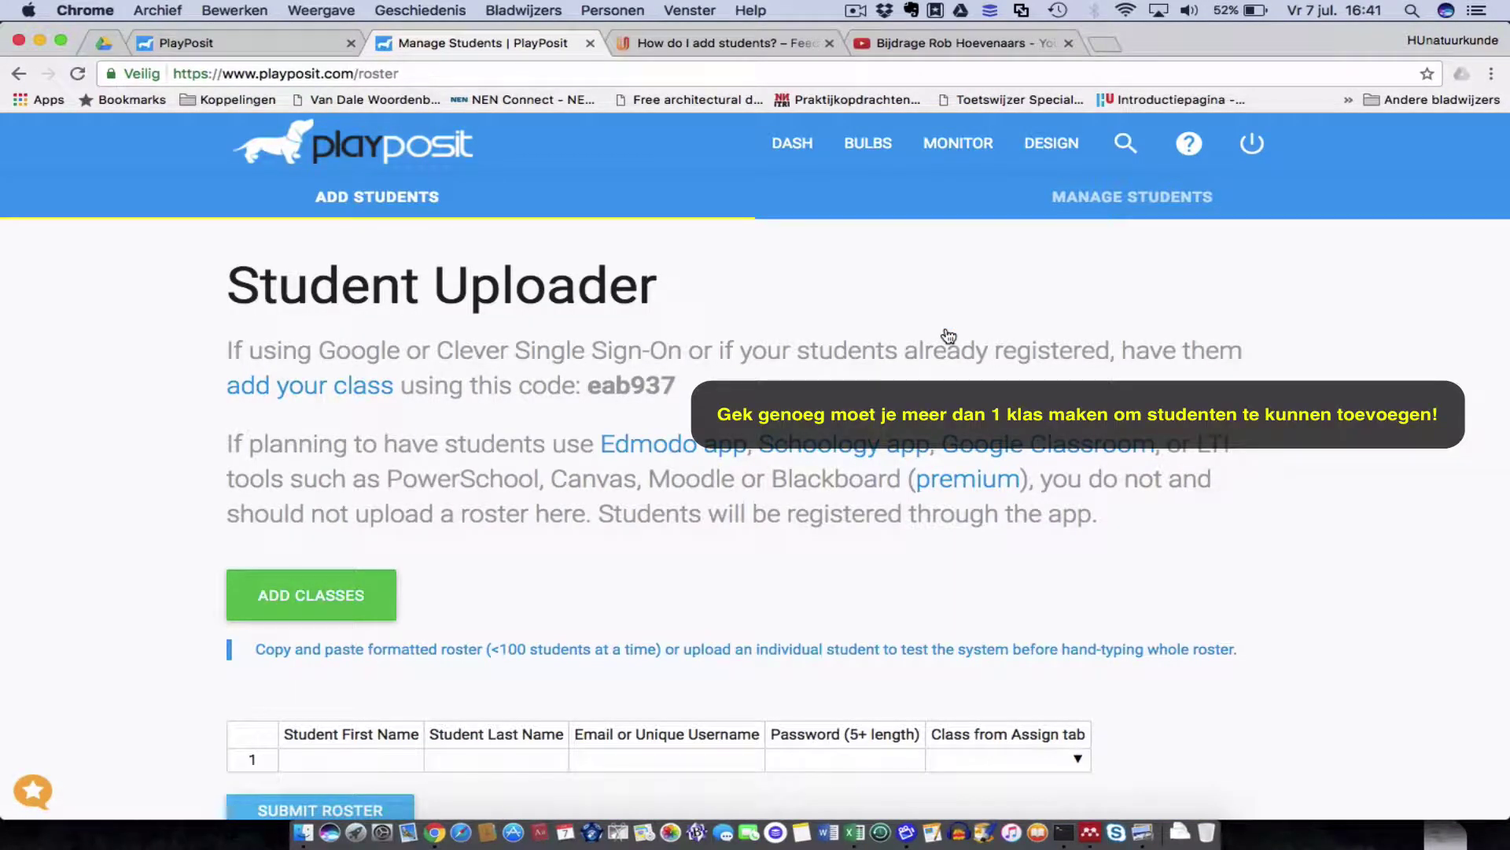
pyautogui.scroll(-5, 949, 336)
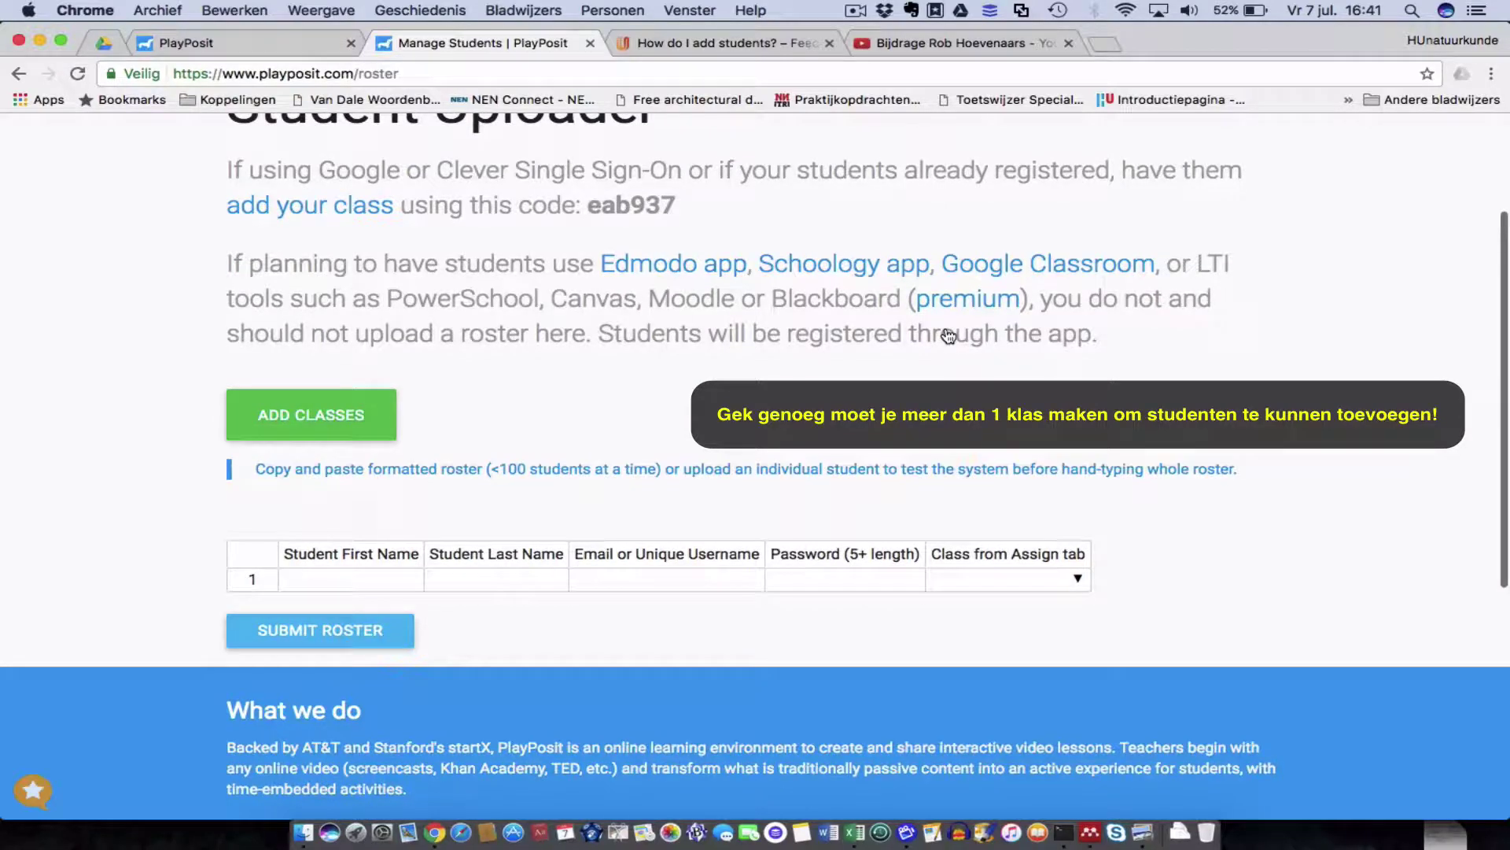
pyautogui.scroll(2, 949, 336)
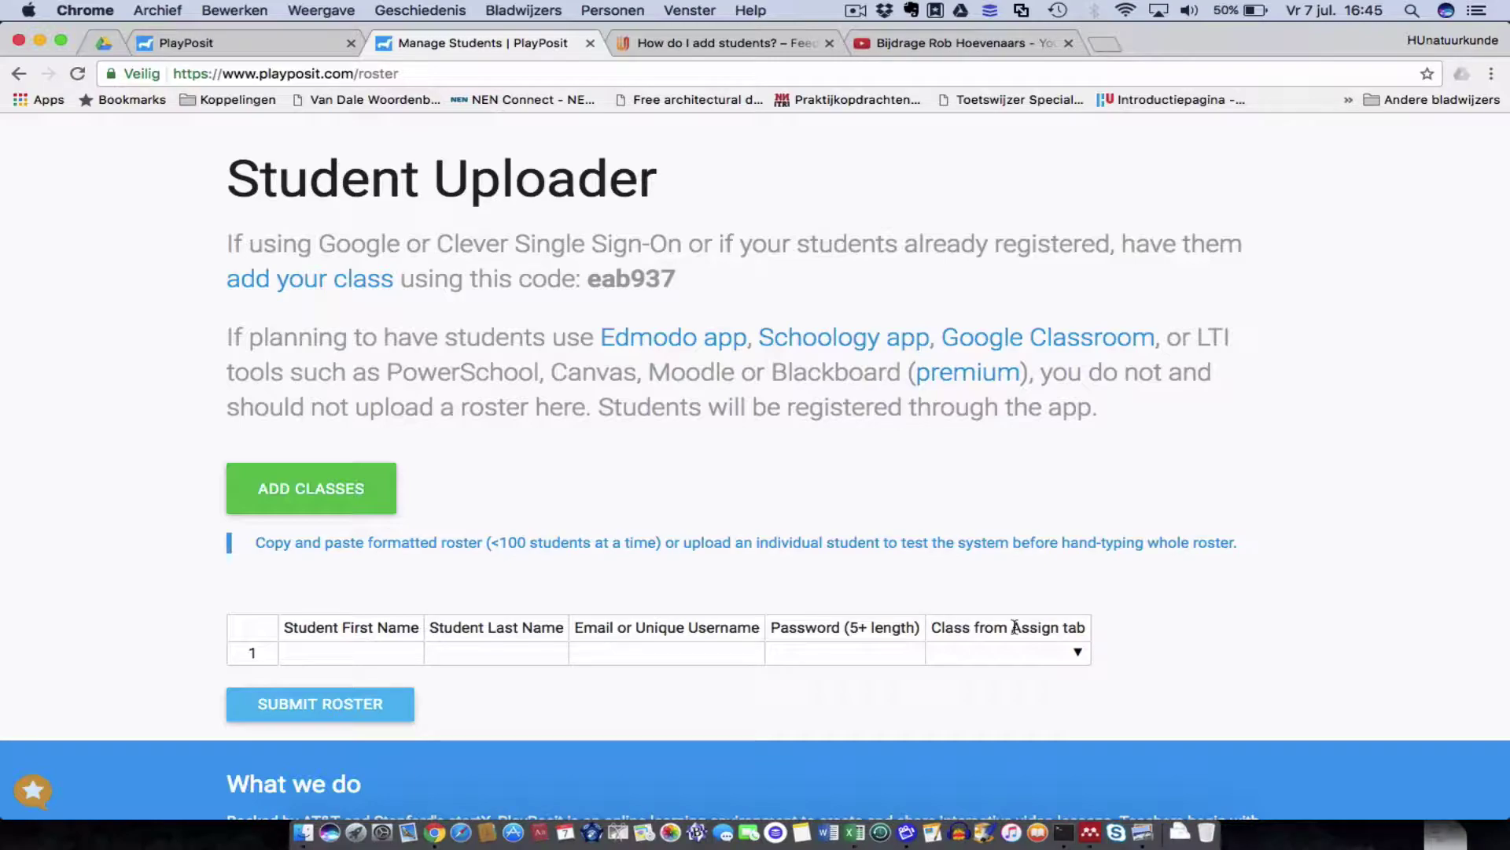
# Set roster row 1's class to tbbe-v03duur-16-s2a, then switch to the Excel class list.
pyautogui.click(1075, 651)
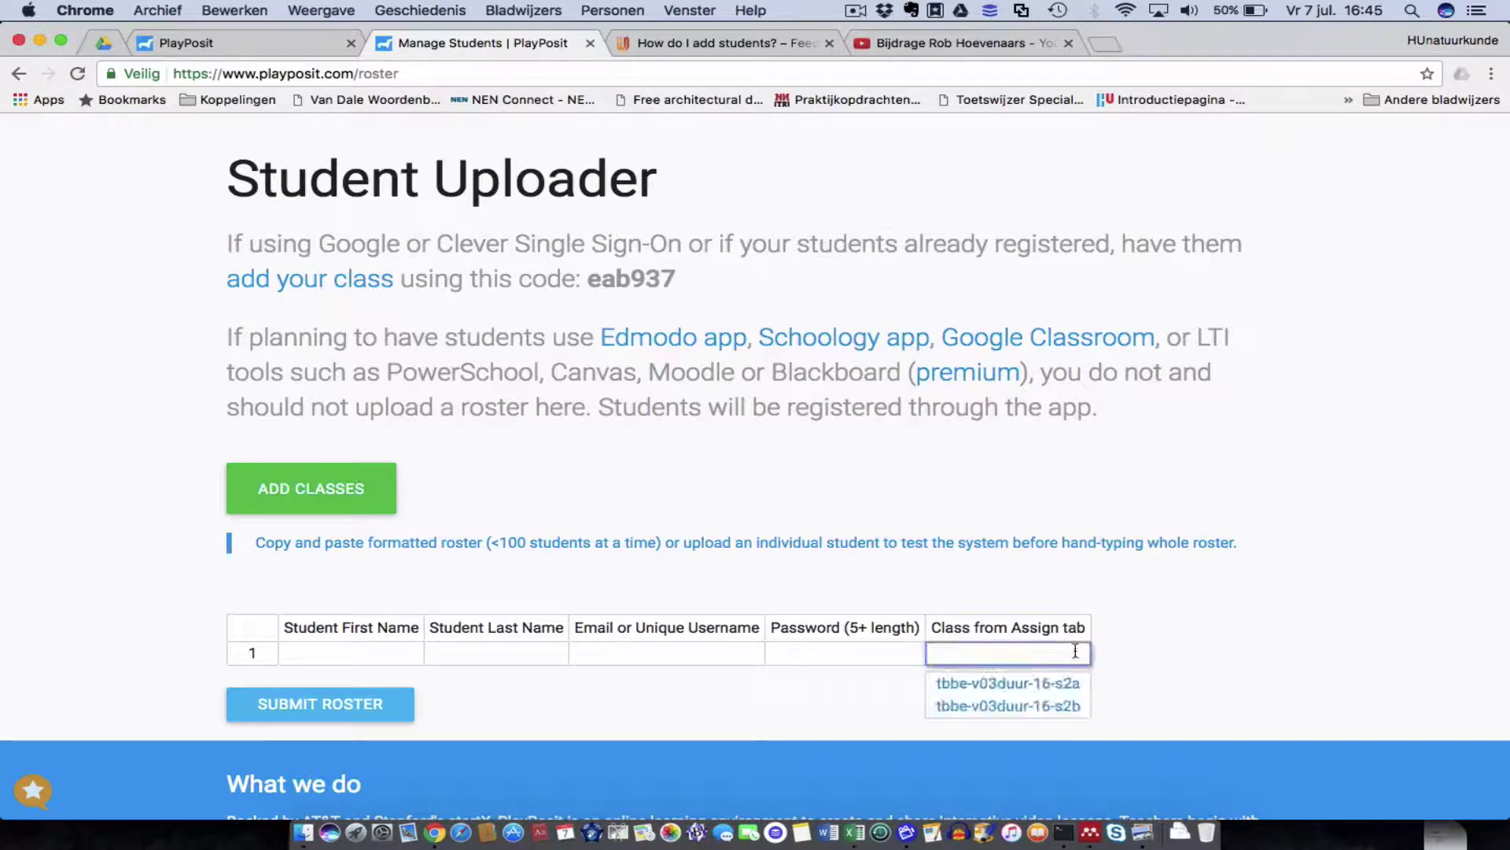
pyautogui.click(1063, 682)
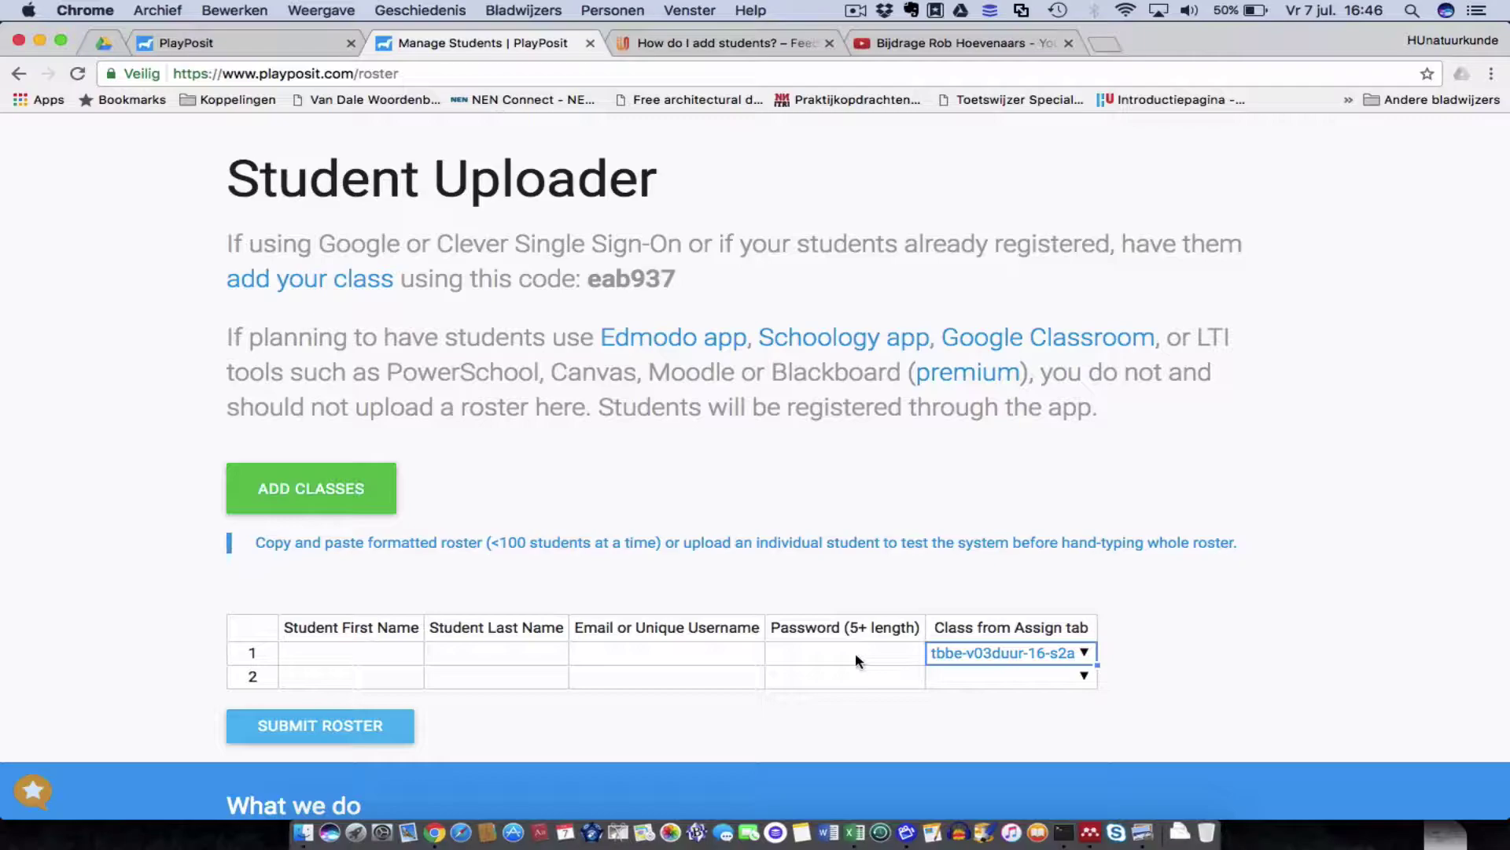
pyautogui.click(342, 654)
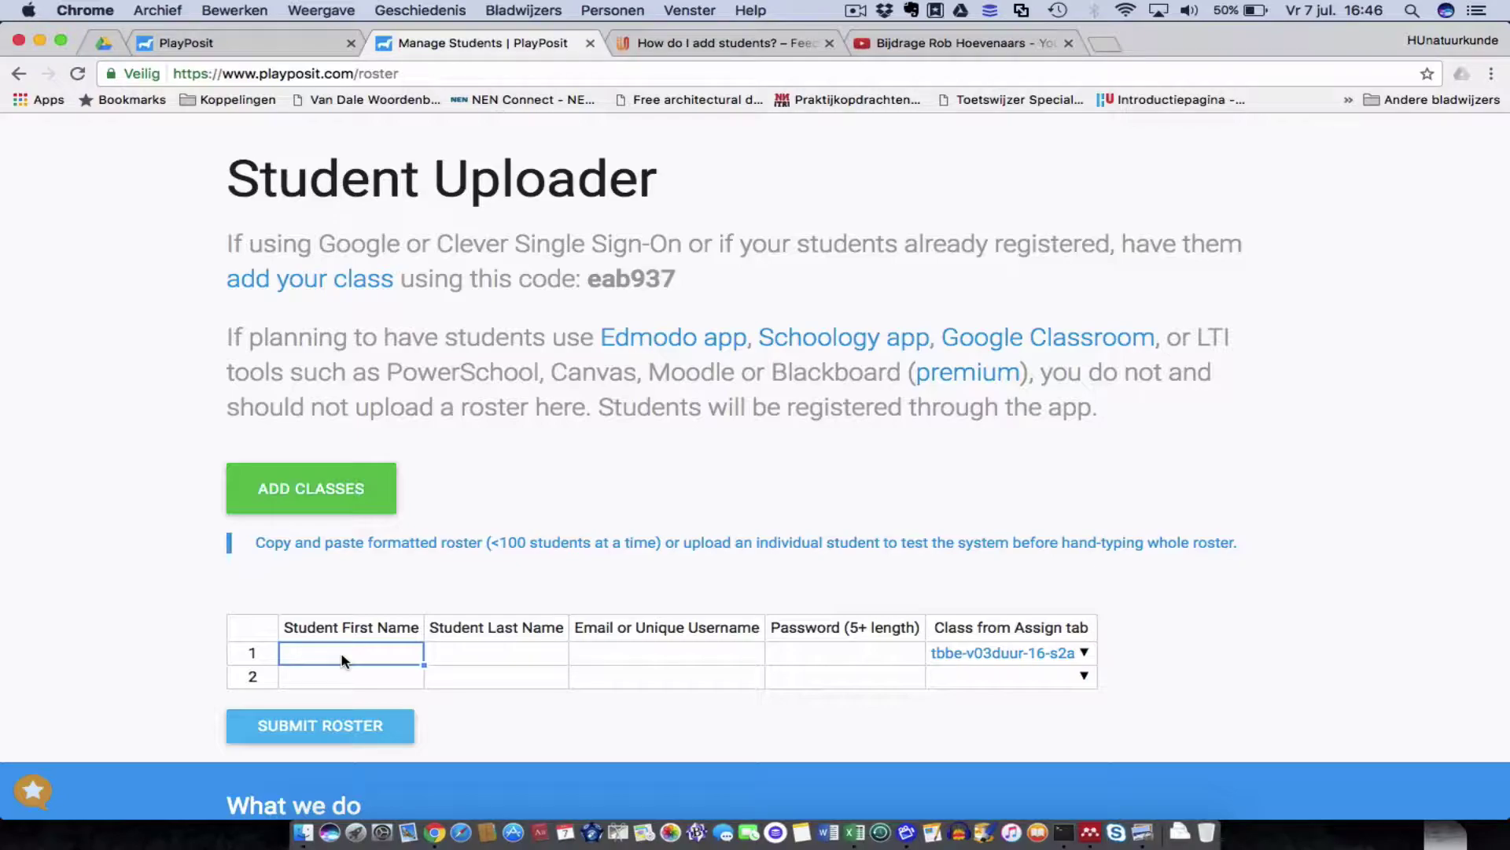
pyautogui.press('super+Tab')
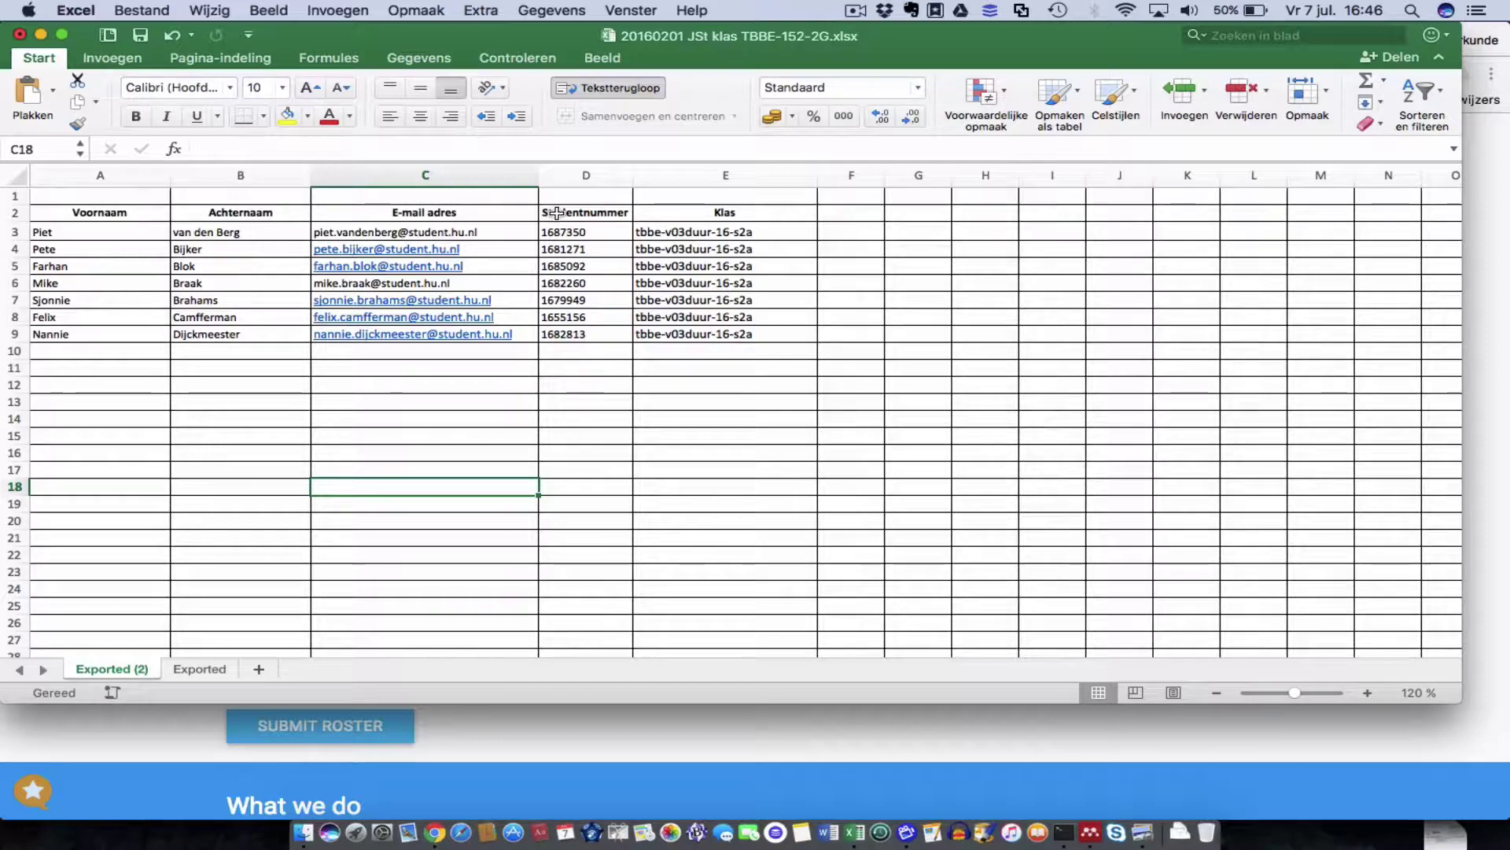
# Copy the seven student rows A3:E9 in Excel and return to the PlayPosit uploader.
pyautogui.click(85, 230)
pyautogui.keyDown('shift'); pyautogui.click(761, 336); pyautogui.keyUp('shift')
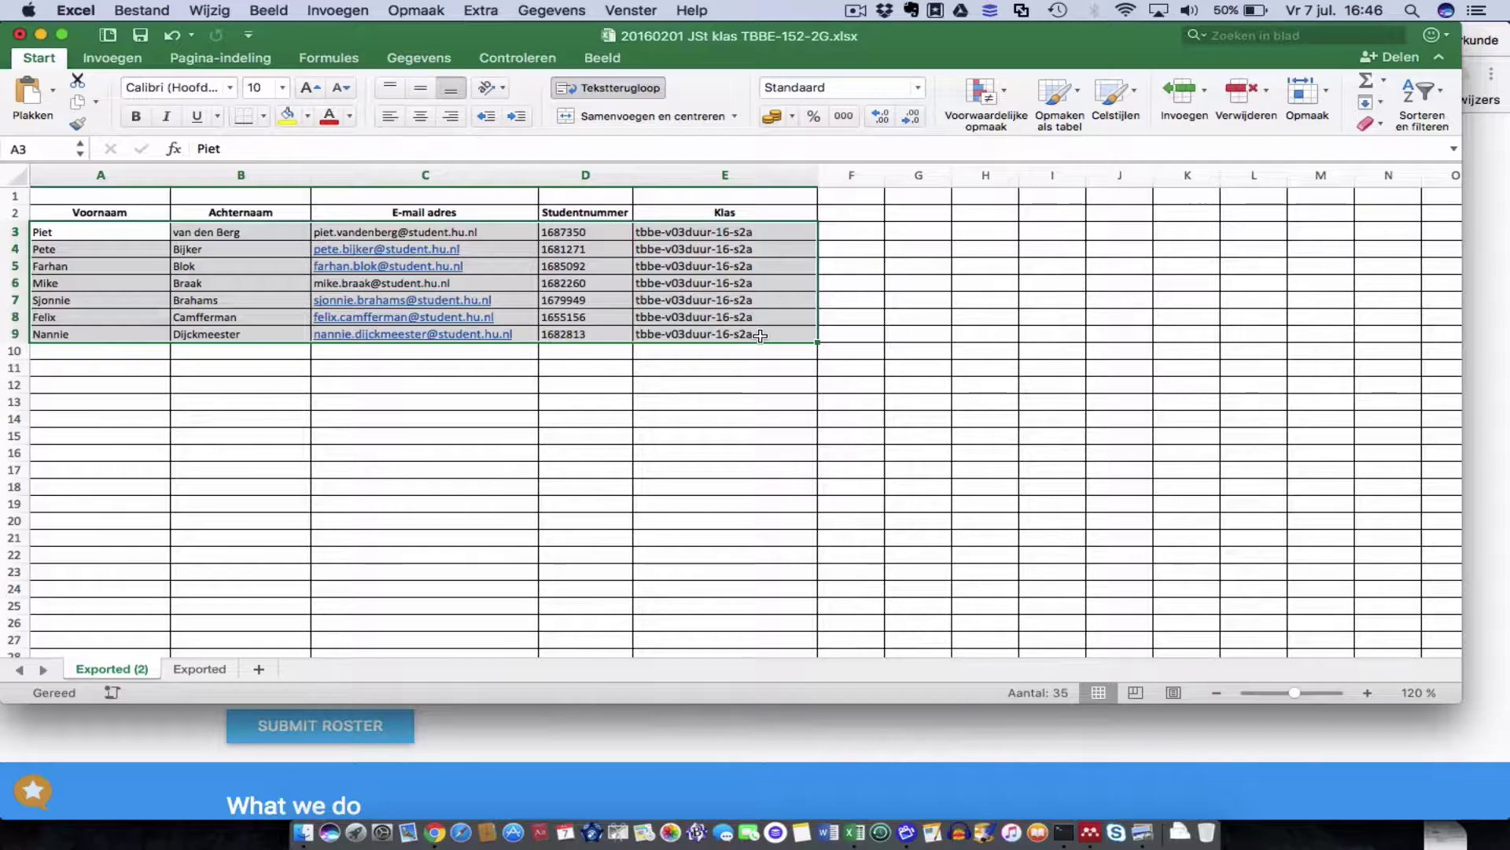
pyautogui.press('super+c')
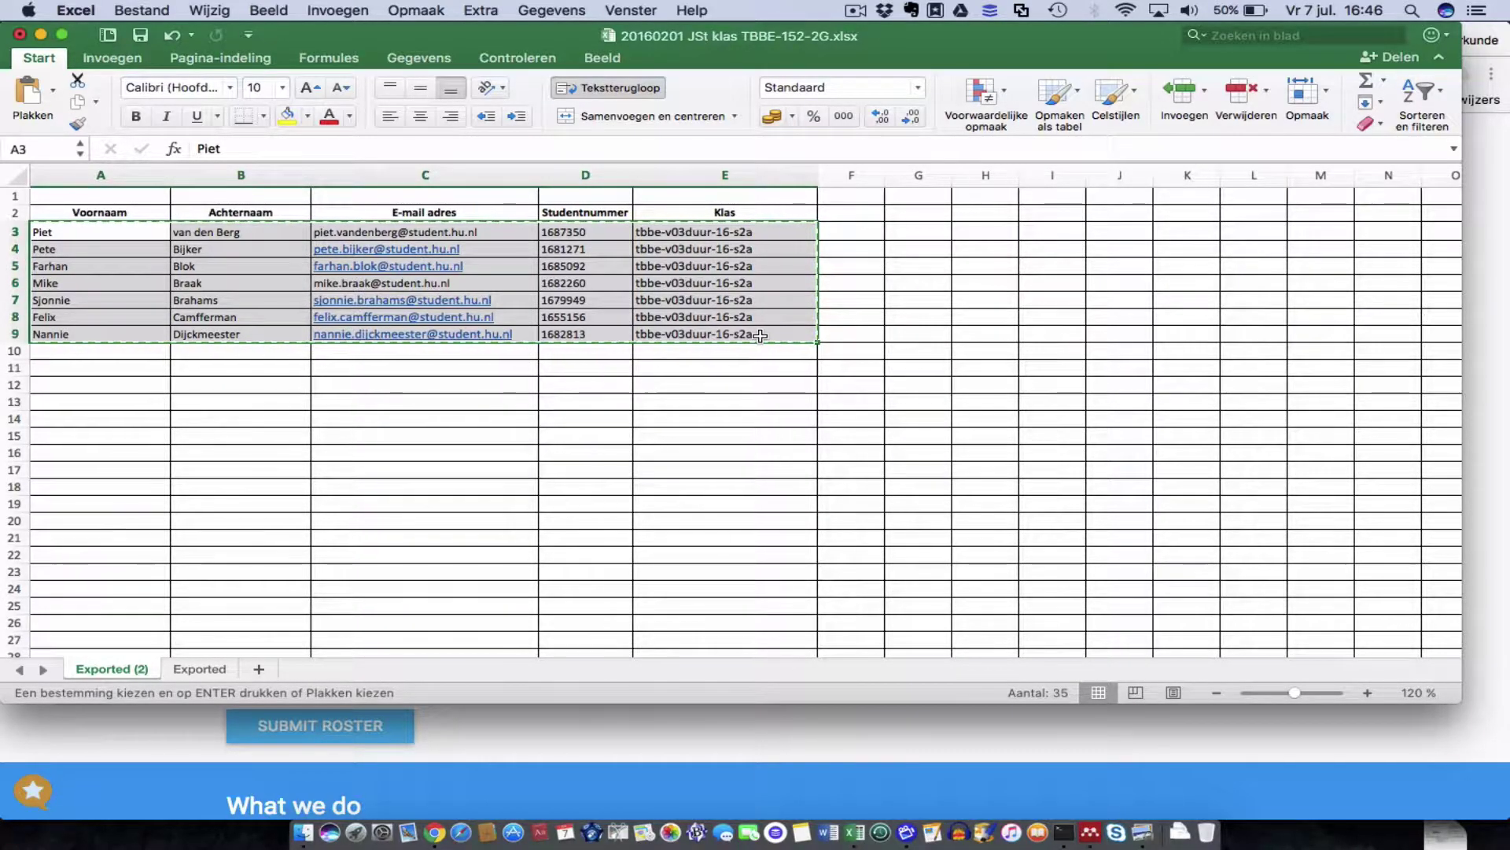
pyautogui.click(582, 724)
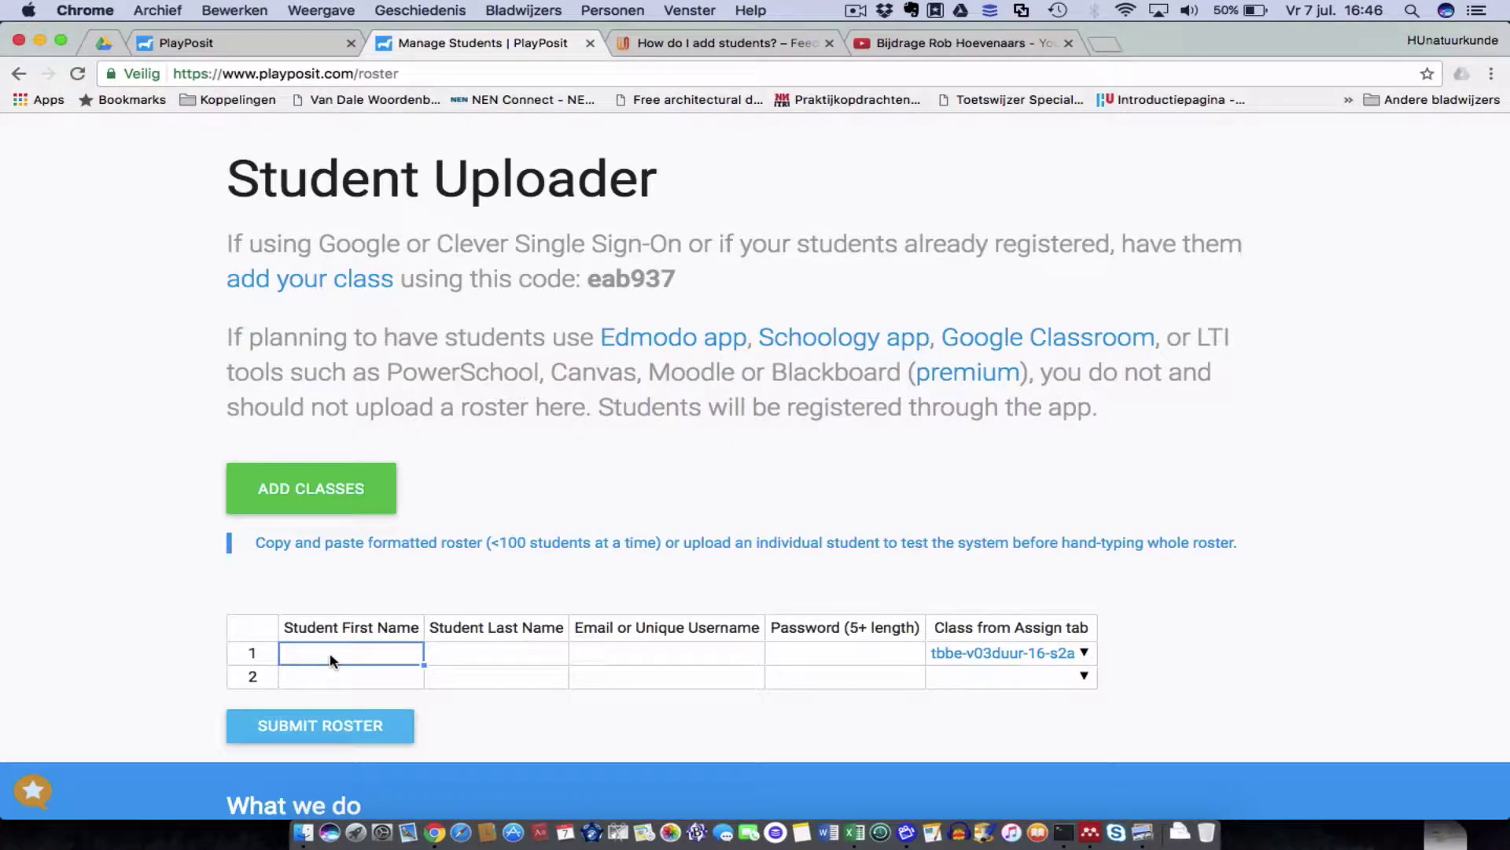
# Paste the seven Excel students into the roster grid, submit it, and confirm the upload.
pyautogui.press('super+v')
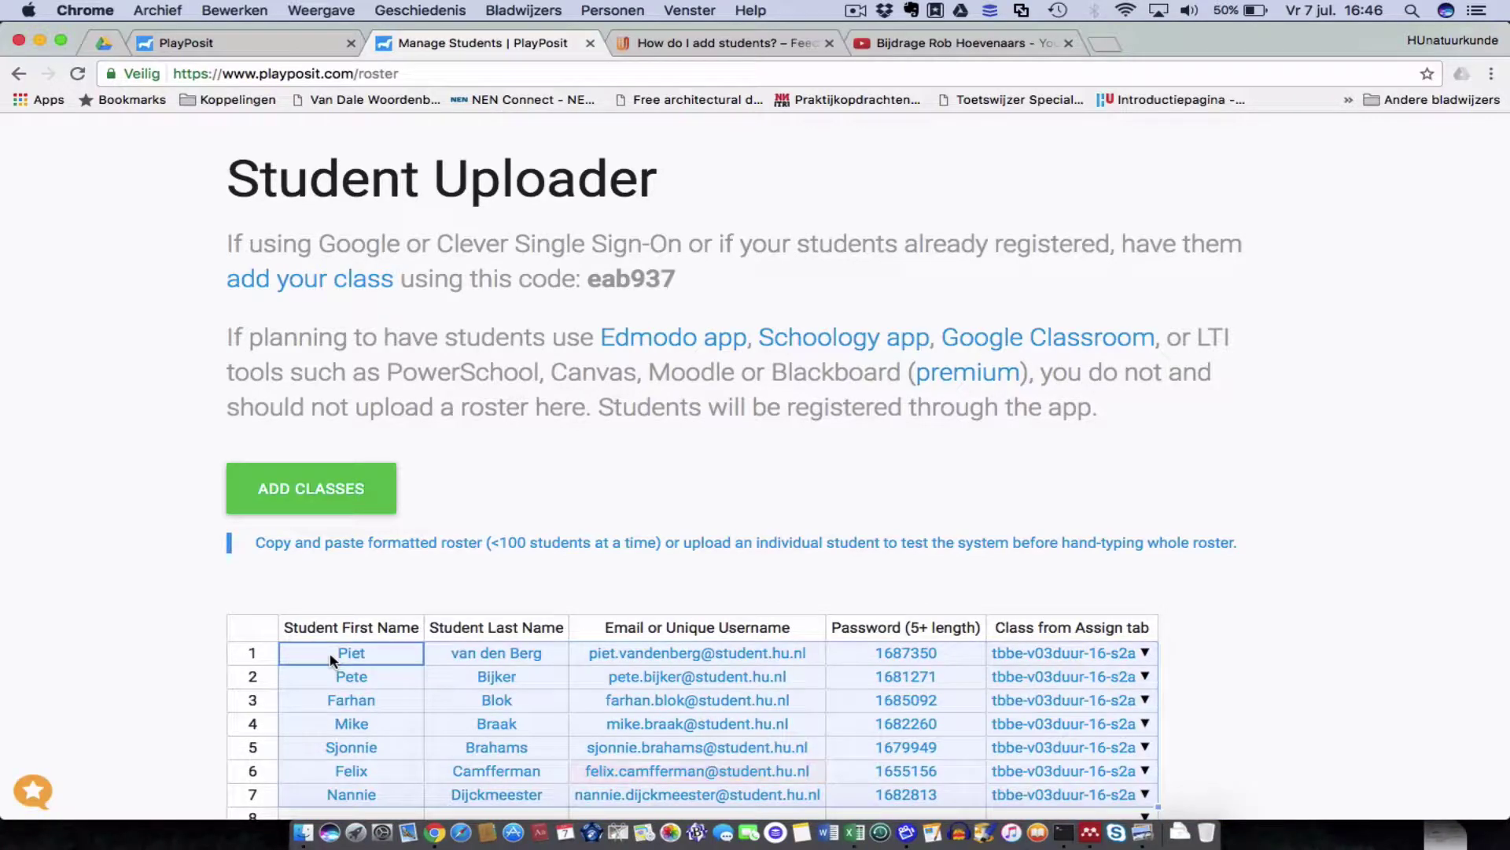
pyautogui.scroll(-5, 330, 659)
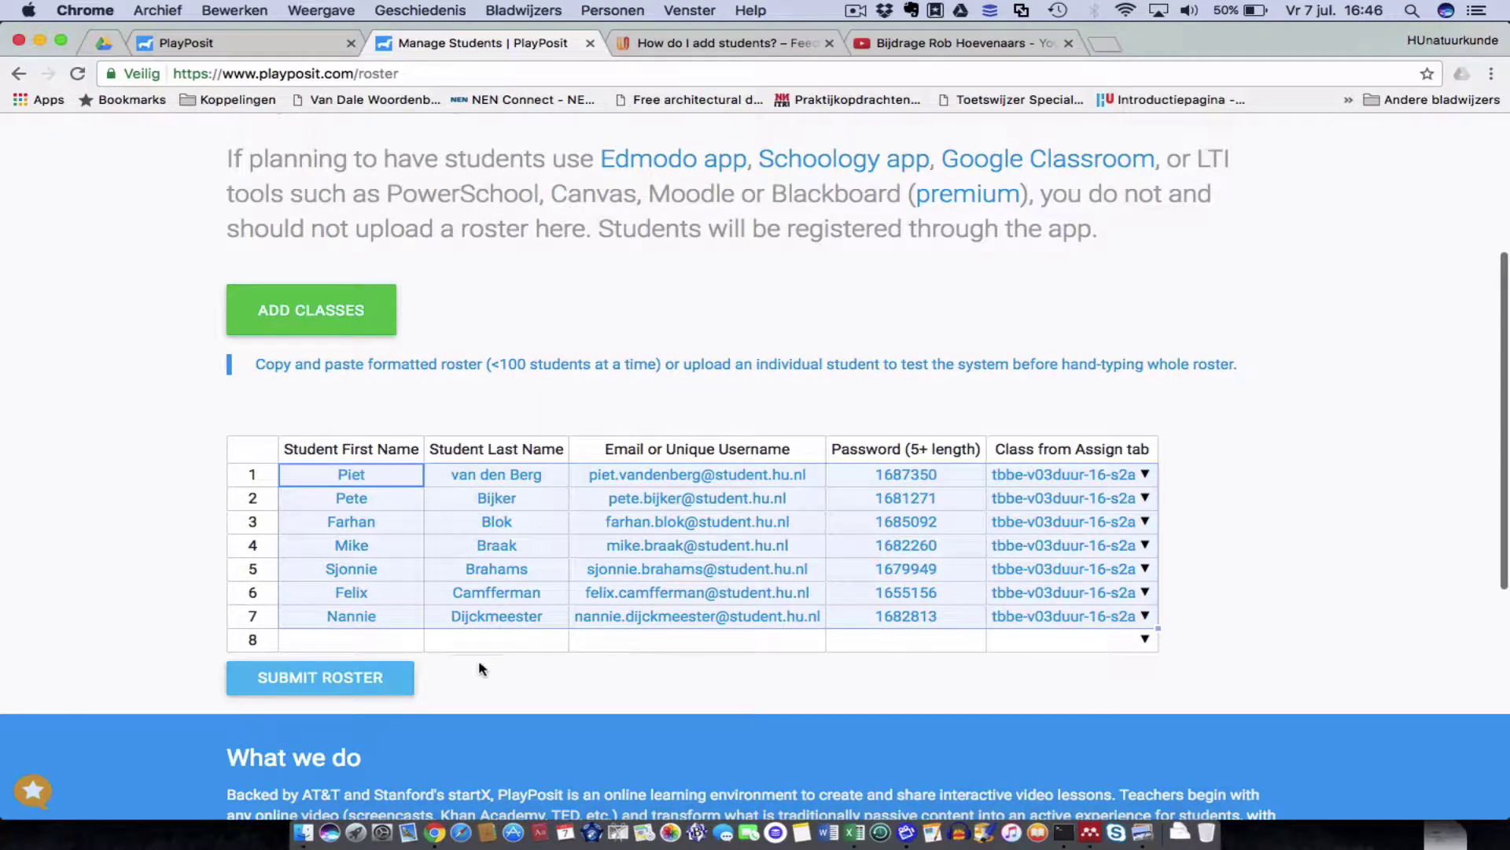
pyautogui.click(352, 678)
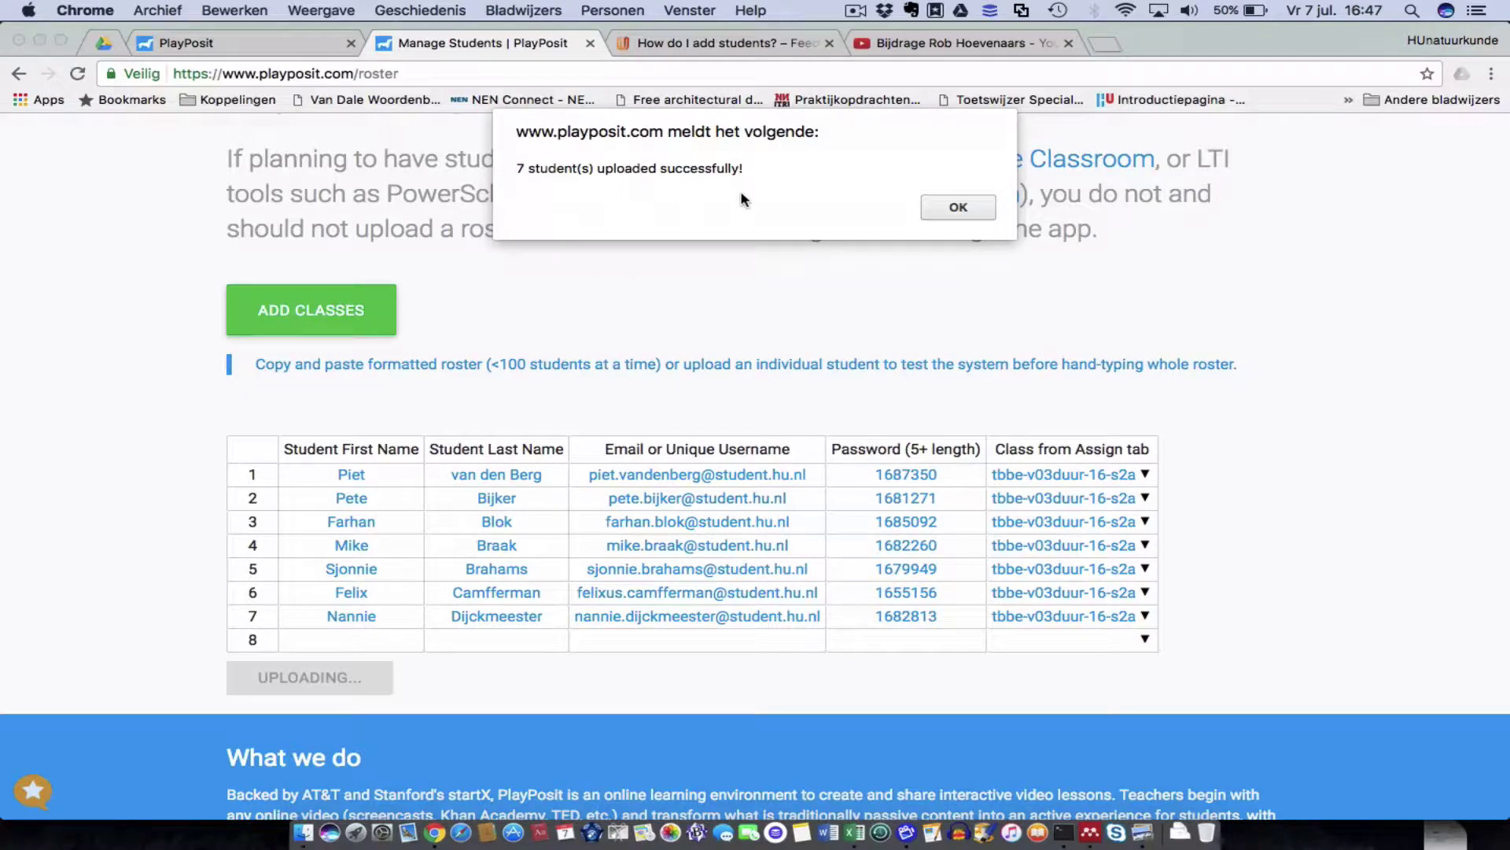
pyautogui.click(956, 207)
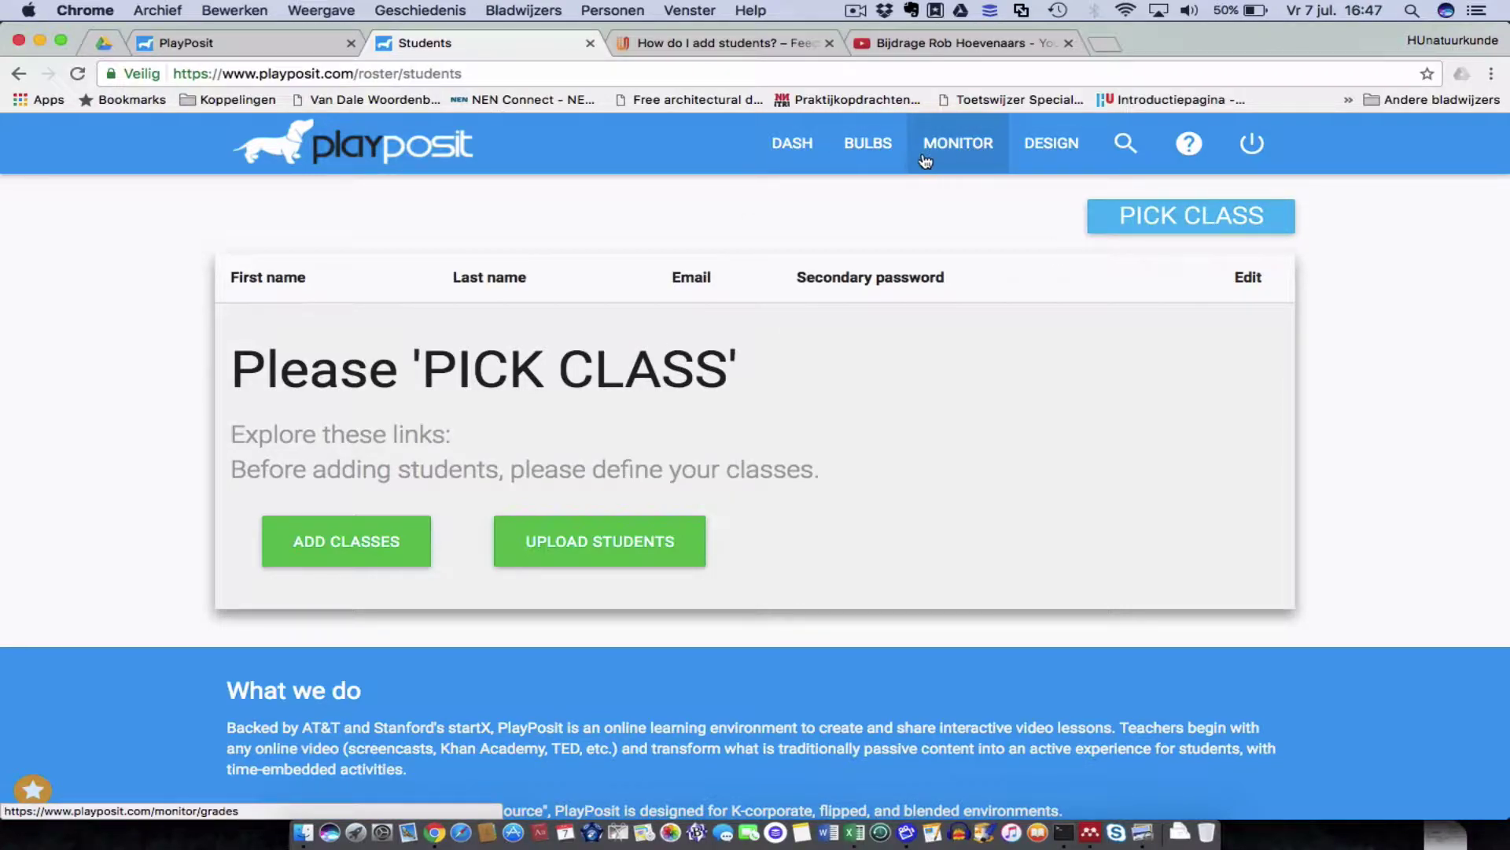
# Assign the video bulb to tbbe-v03duur-16-s2a due Sun, Jul 9th, 2017, then view Monitor Bulbs.
pyautogui.click(869, 146)
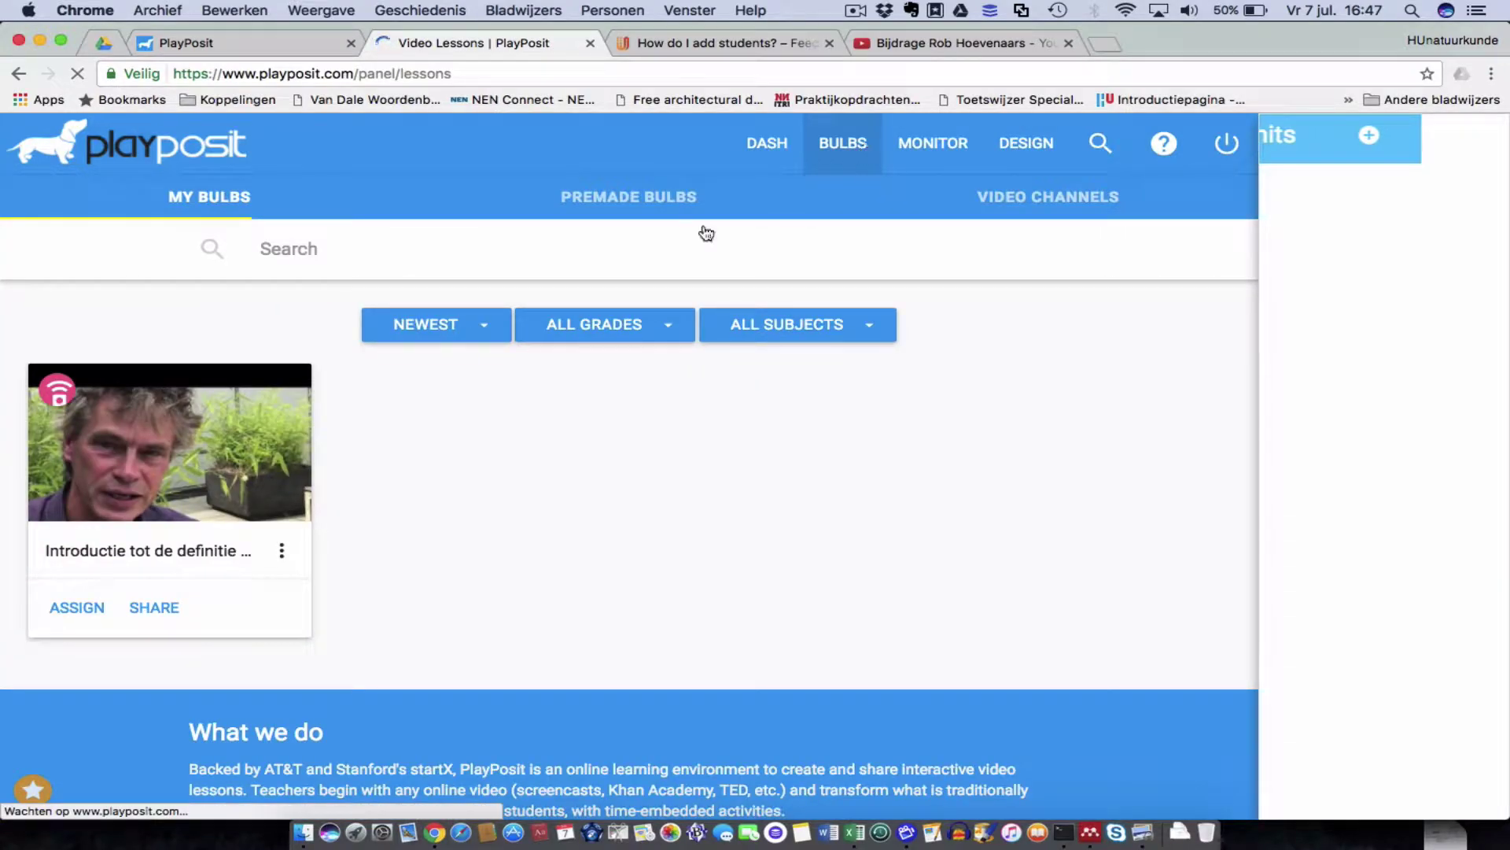
pyautogui.click(76, 610)
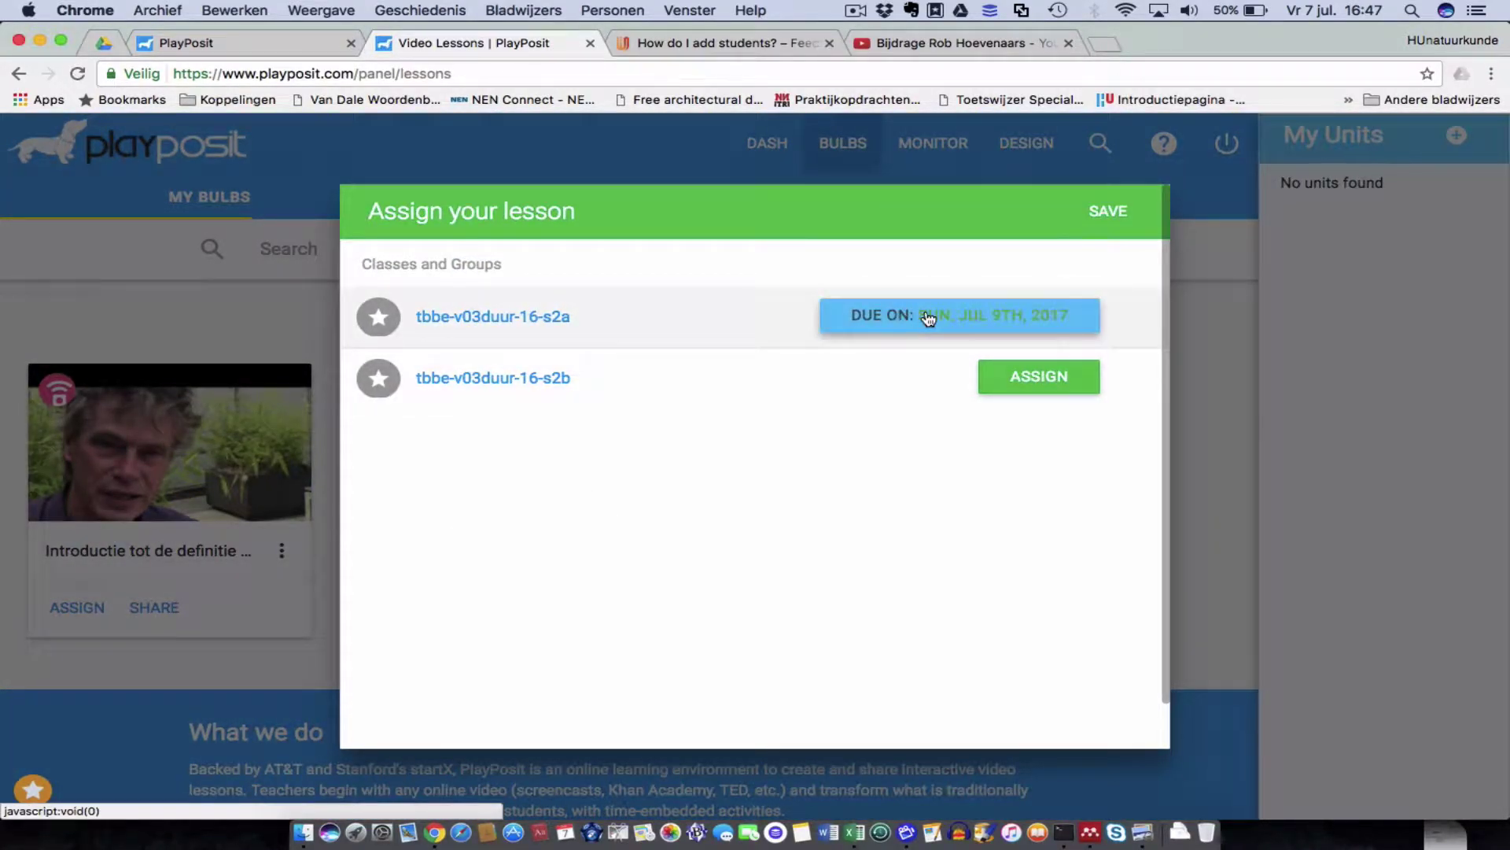
pyautogui.click(1118, 214)
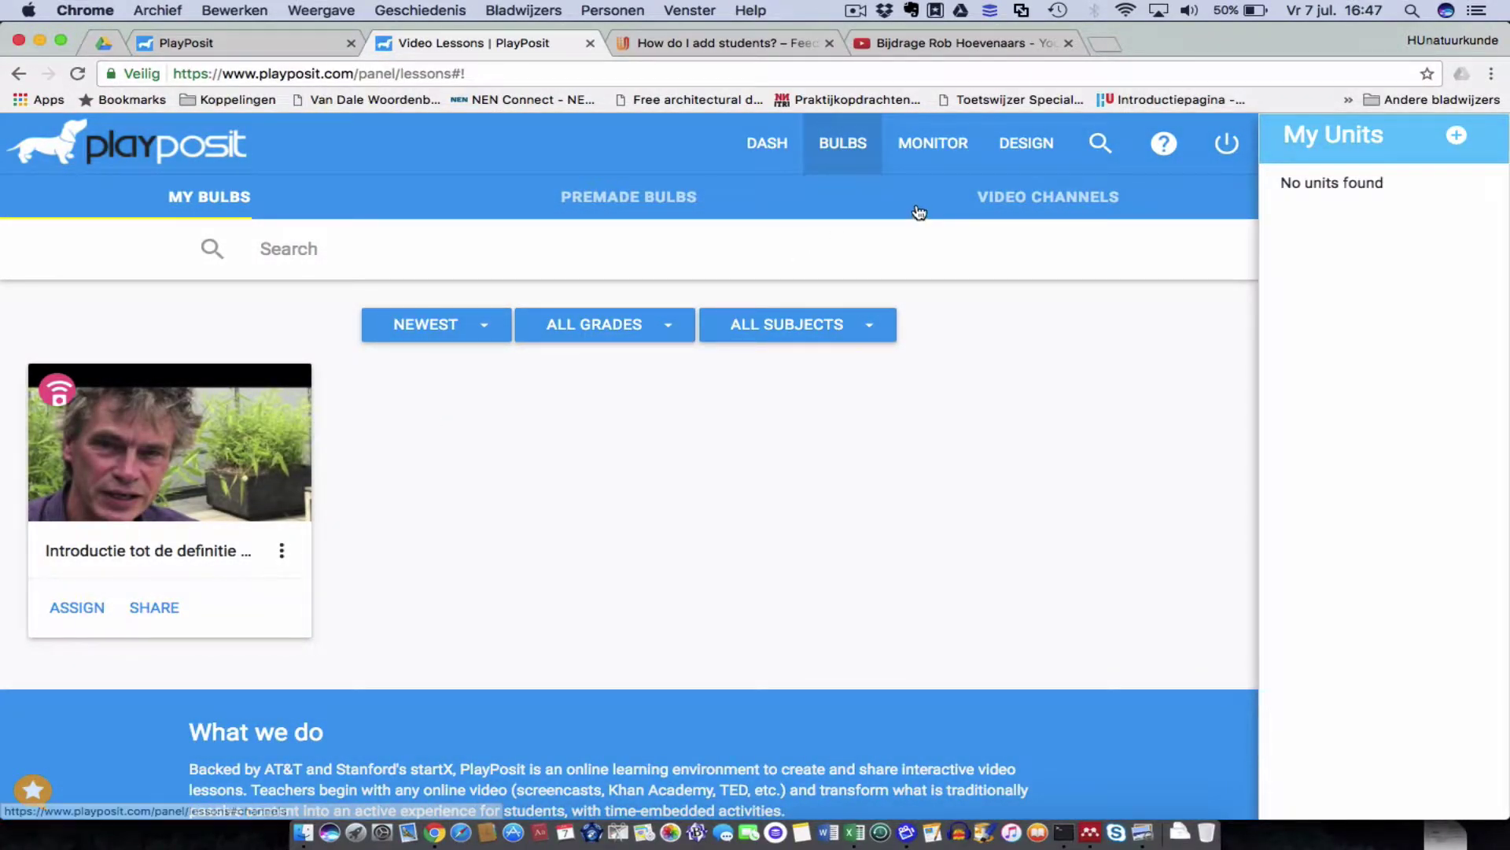
pyautogui.click(931, 150)
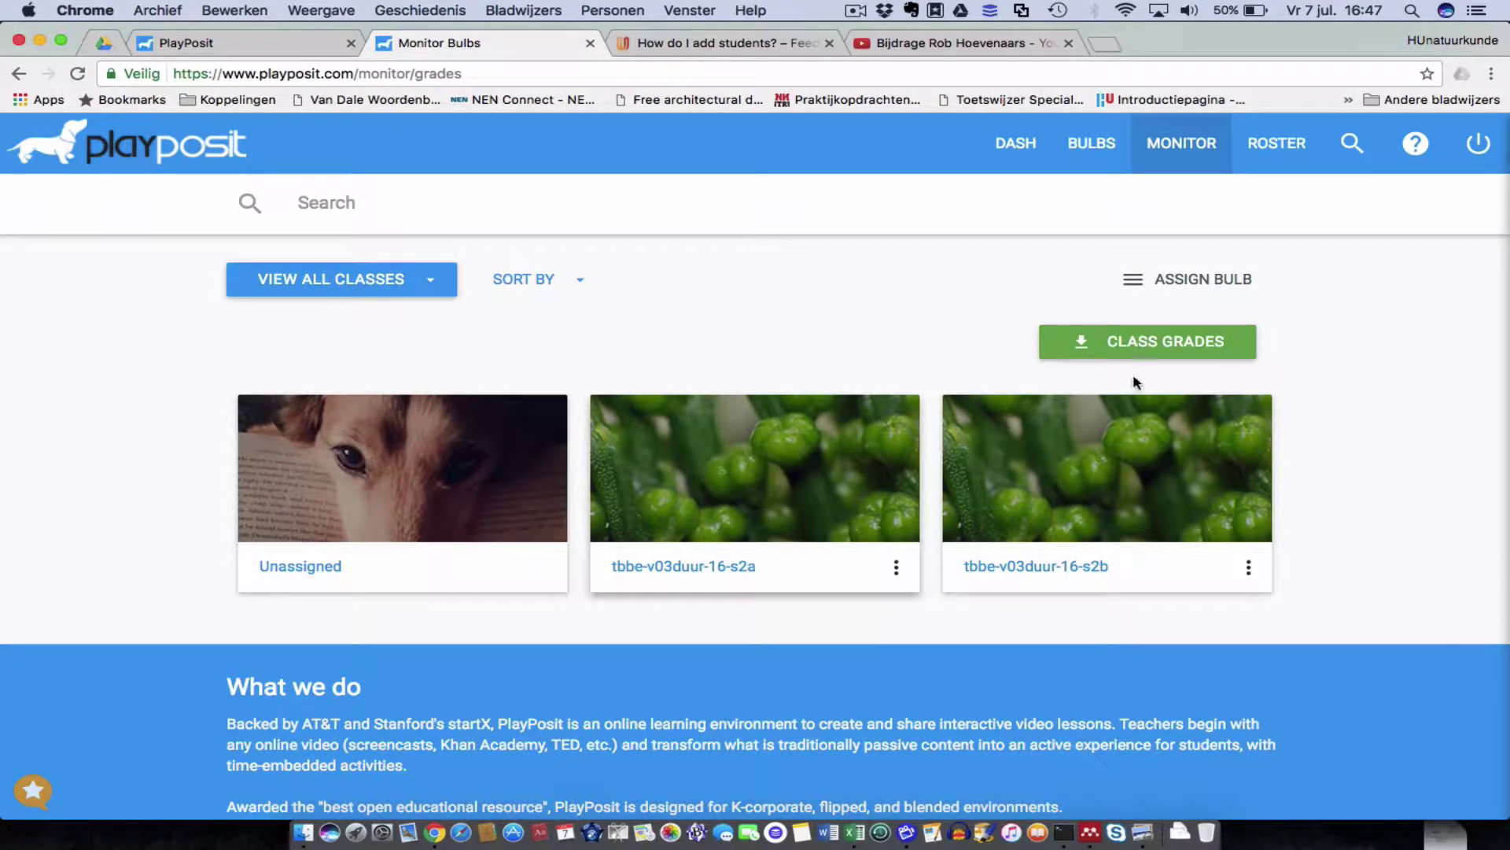
# Load the bulb's assignment data for tbbe-v03duur-16-s2a: 0 completed, 7 remaining.
pyautogui.click(809, 494)
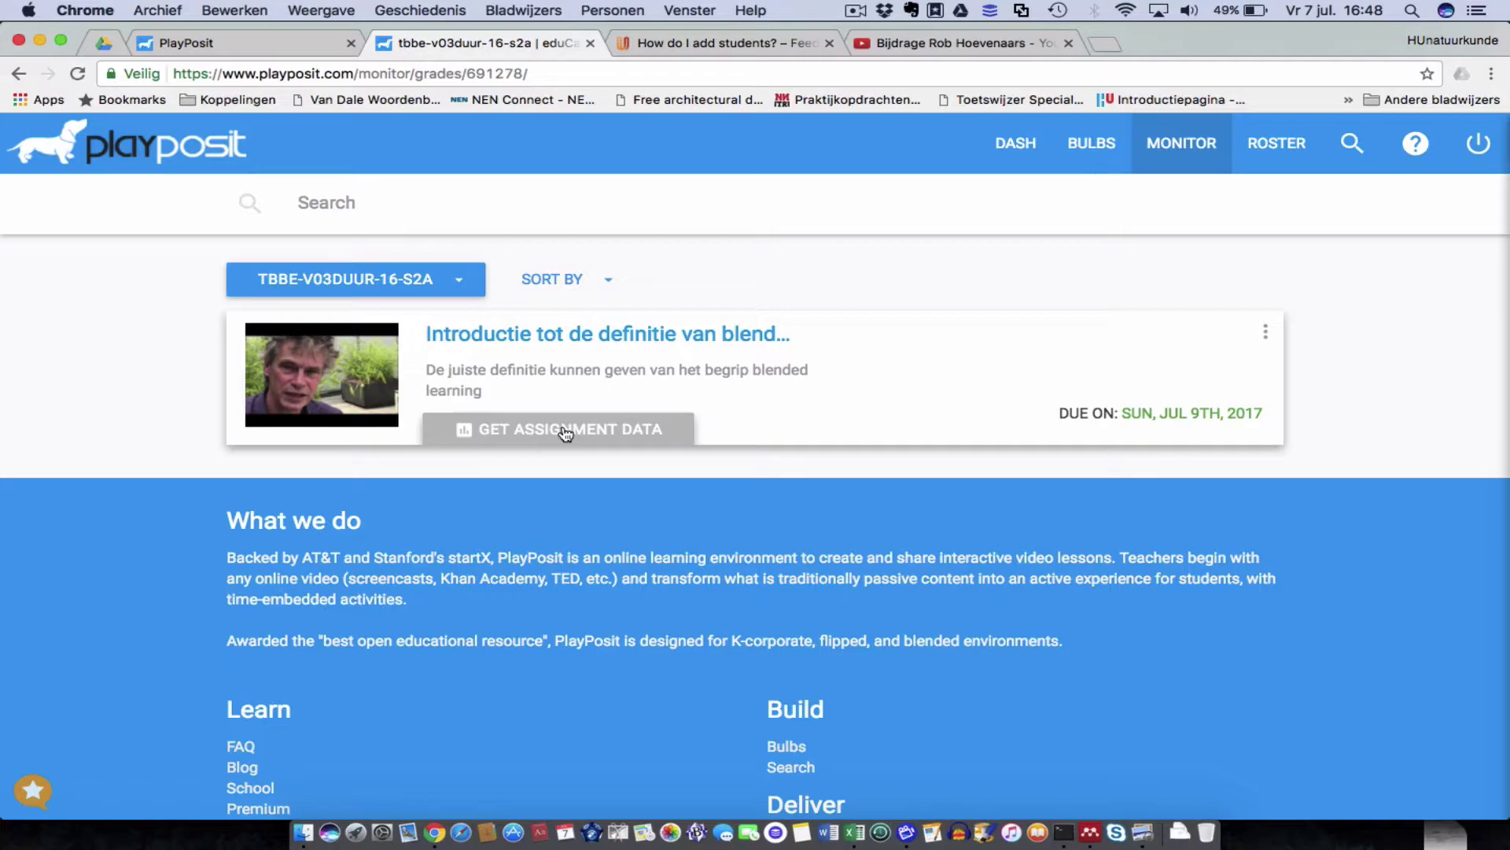
pyautogui.click(565, 432)
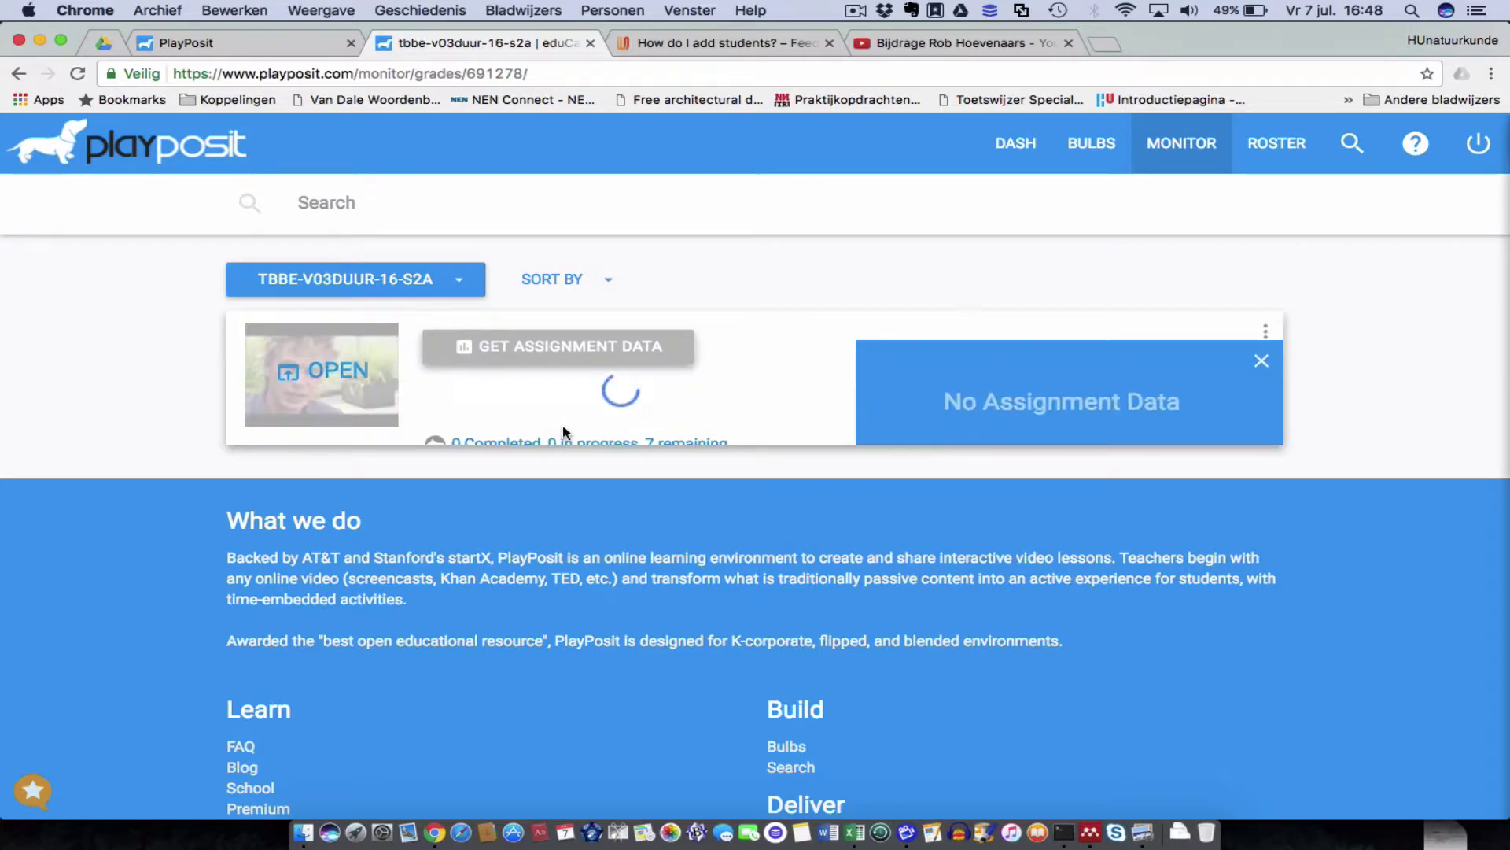